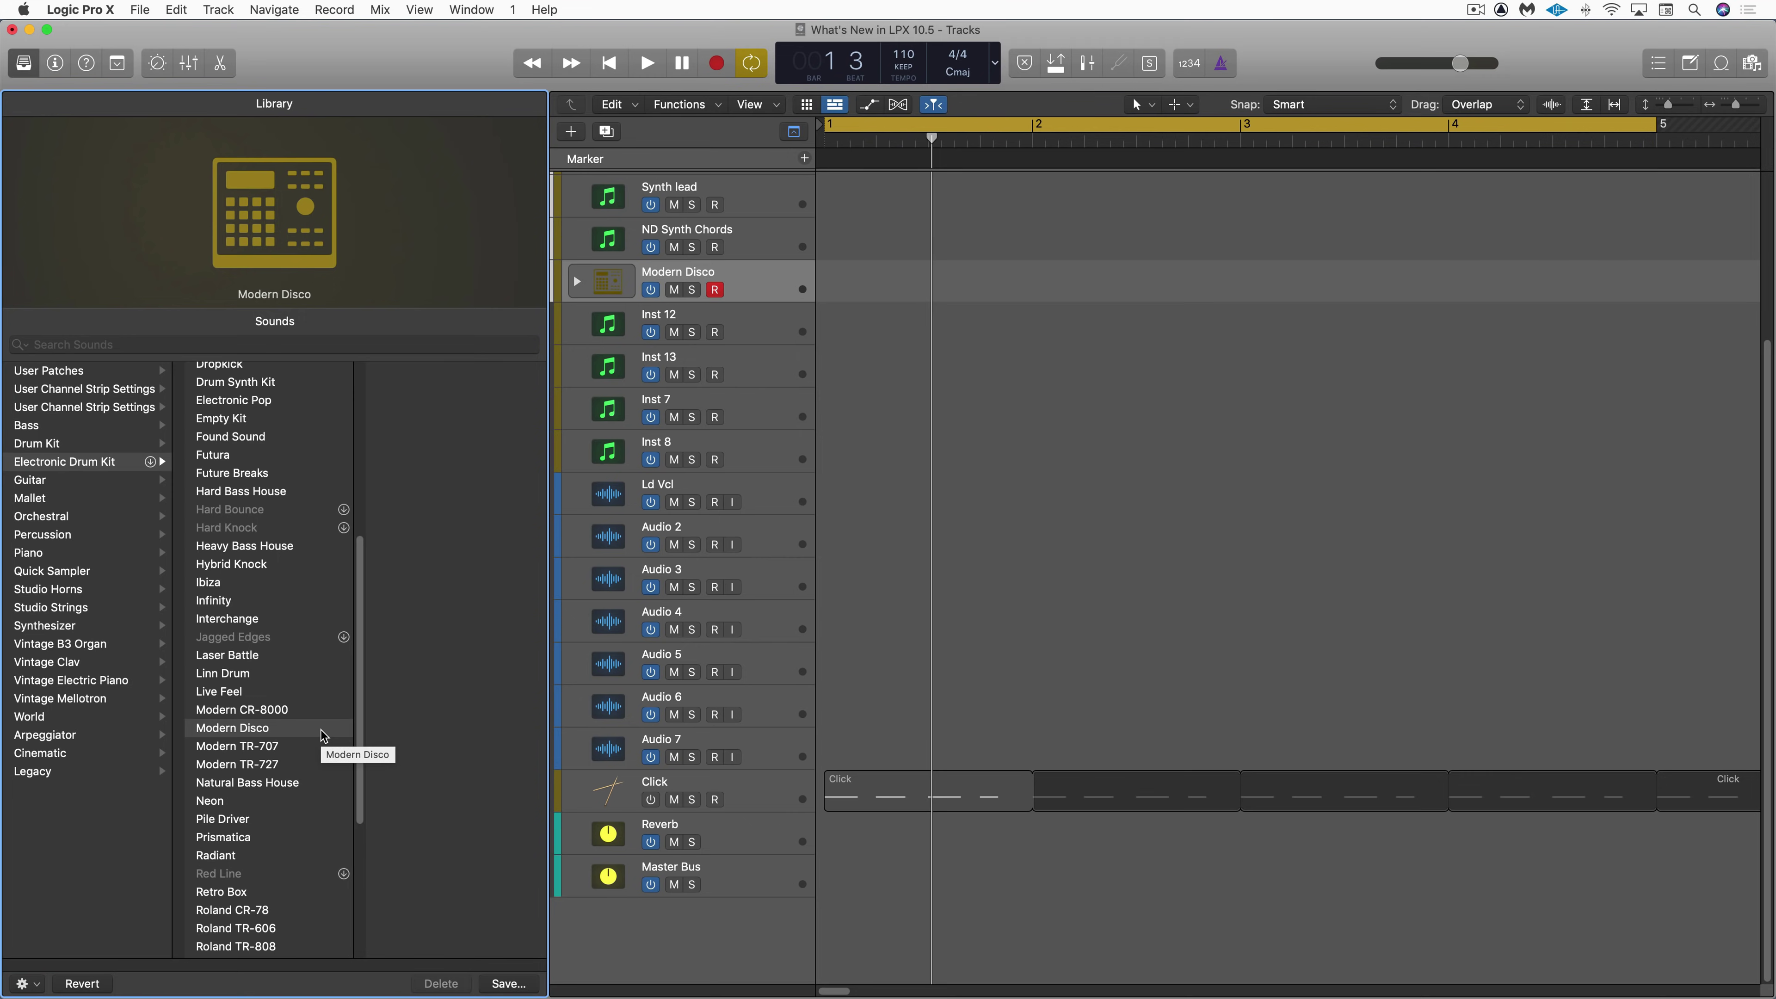
# - Close the Library with Y and bring up the Modern Disco lane's shortcut menu
pyautogui.press('y')
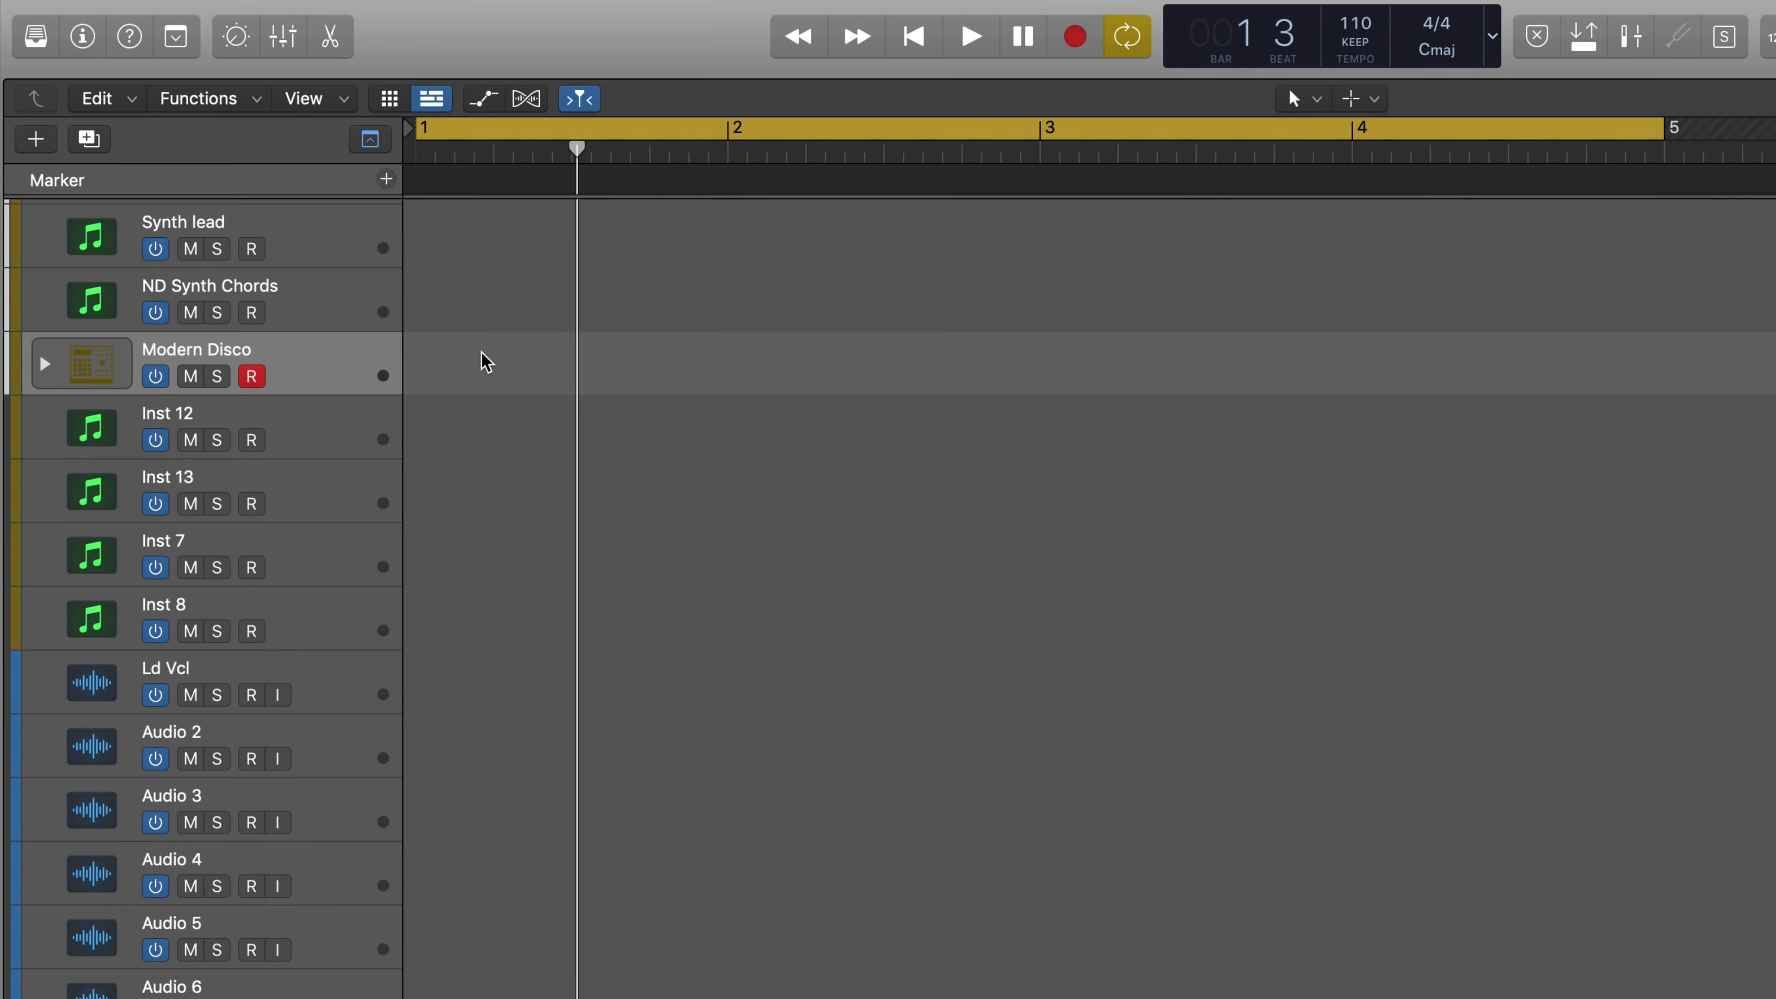
pyautogui.rightClick(323, 275)
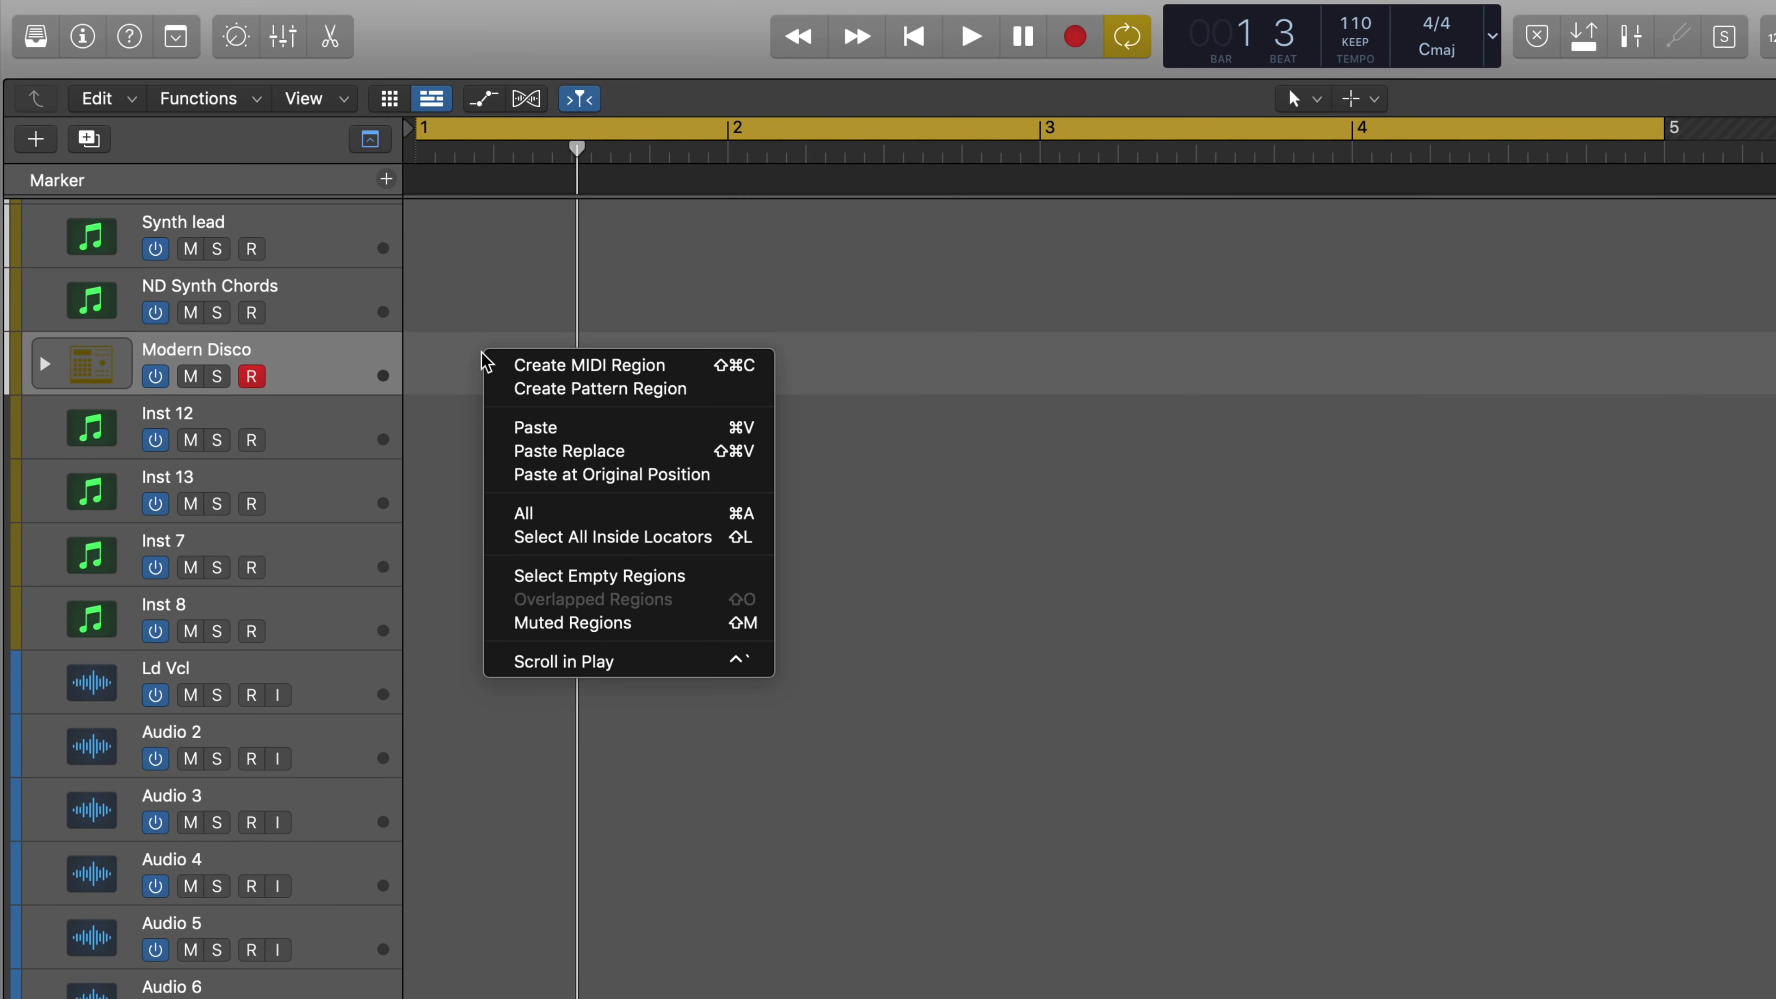
# - Create a 32-step pattern region with Kick 1 on every fourth step
pyautogui.click(552, 390)
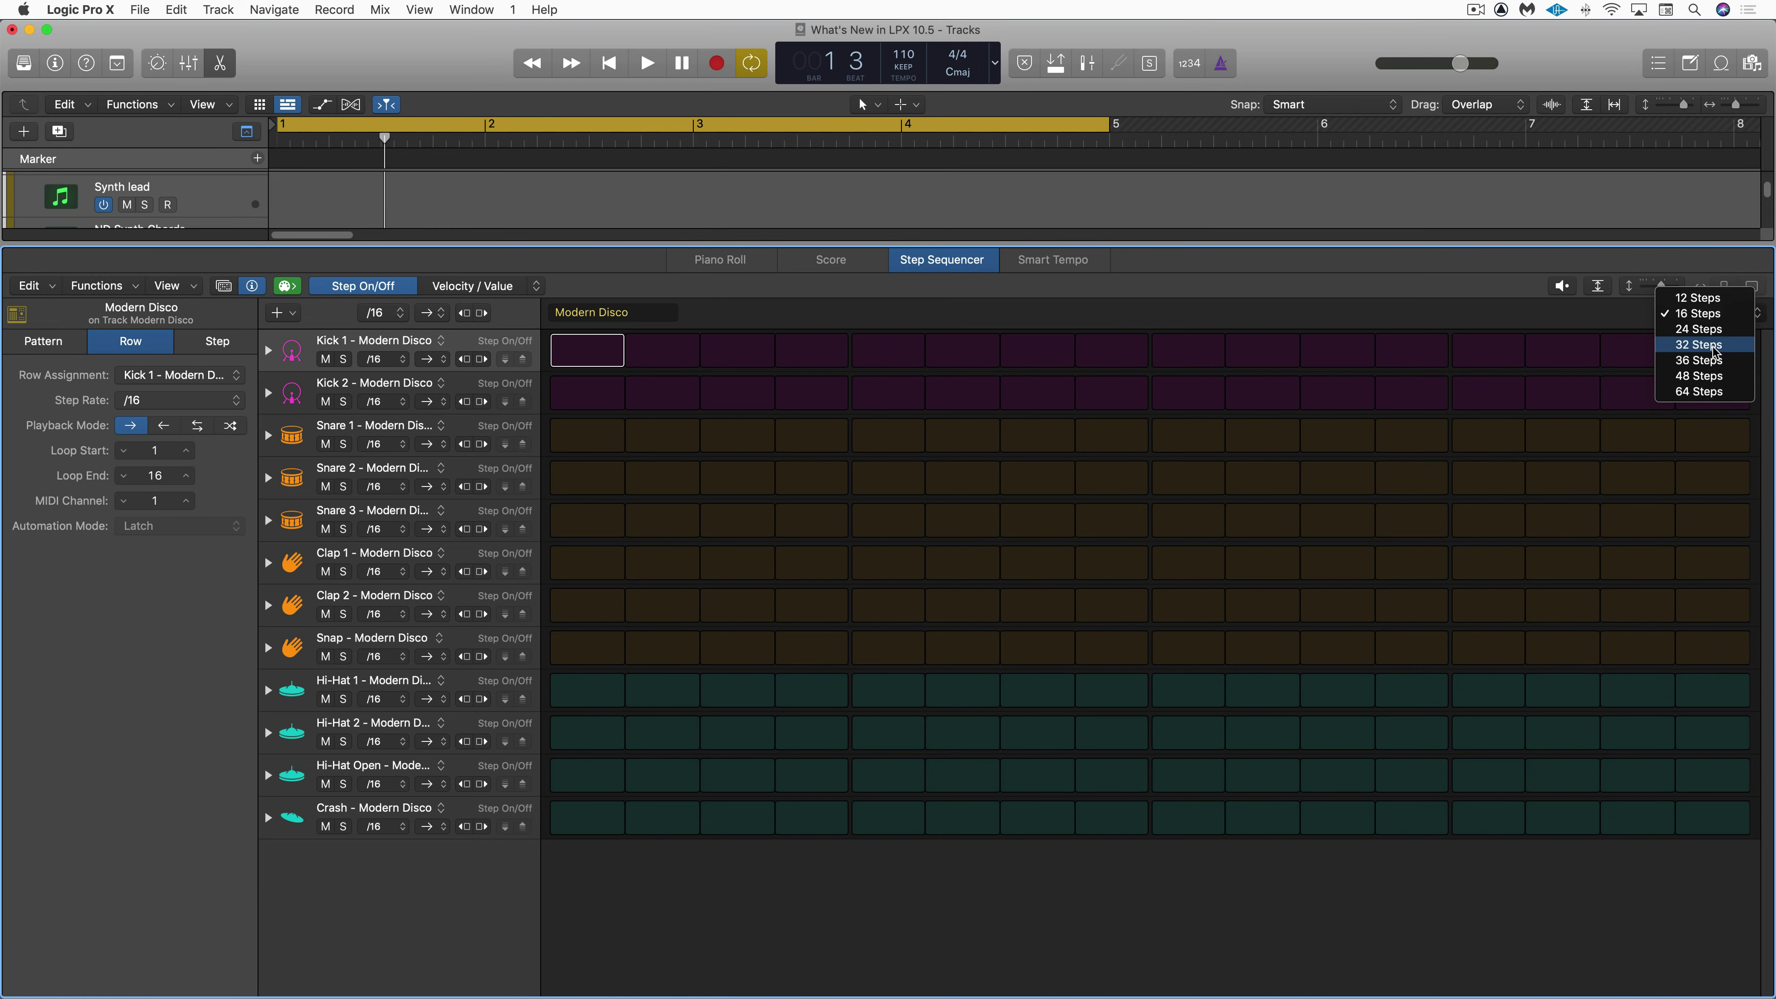
pyautogui.click(1715, 352)
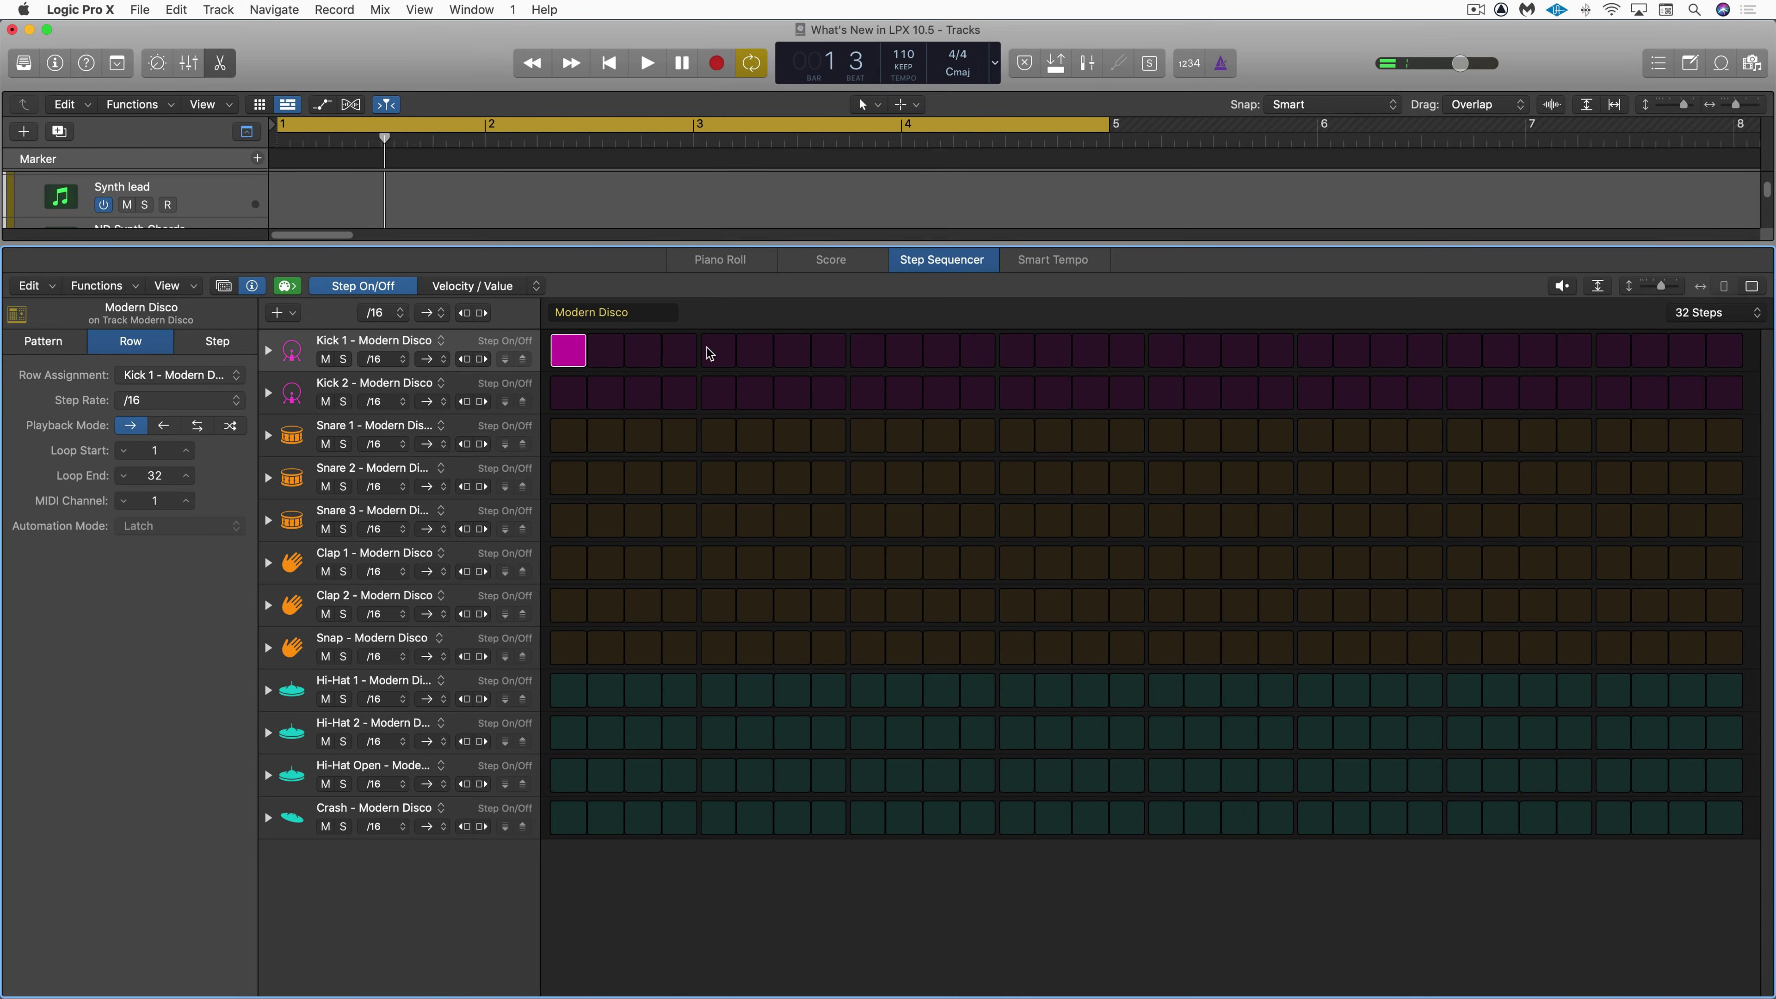
pyautogui.click(718, 350)
pyautogui.click(867, 350)
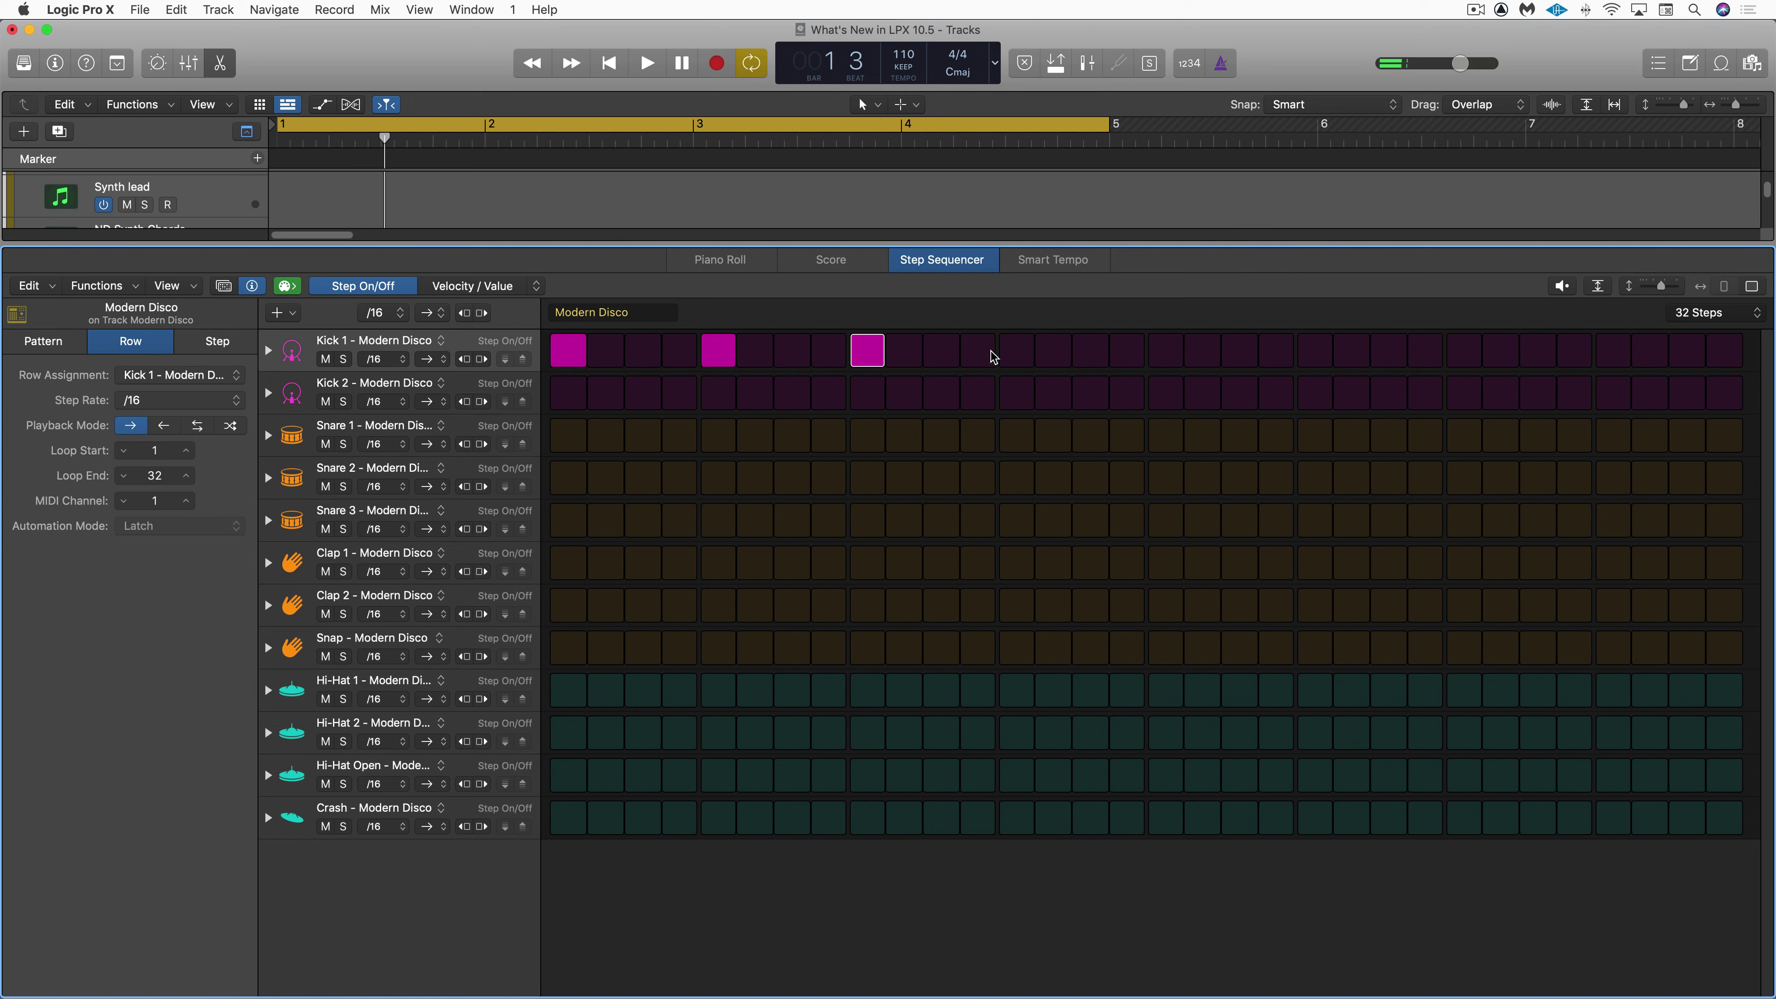
pyautogui.click(1015, 354)
pyautogui.click(1164, 355)
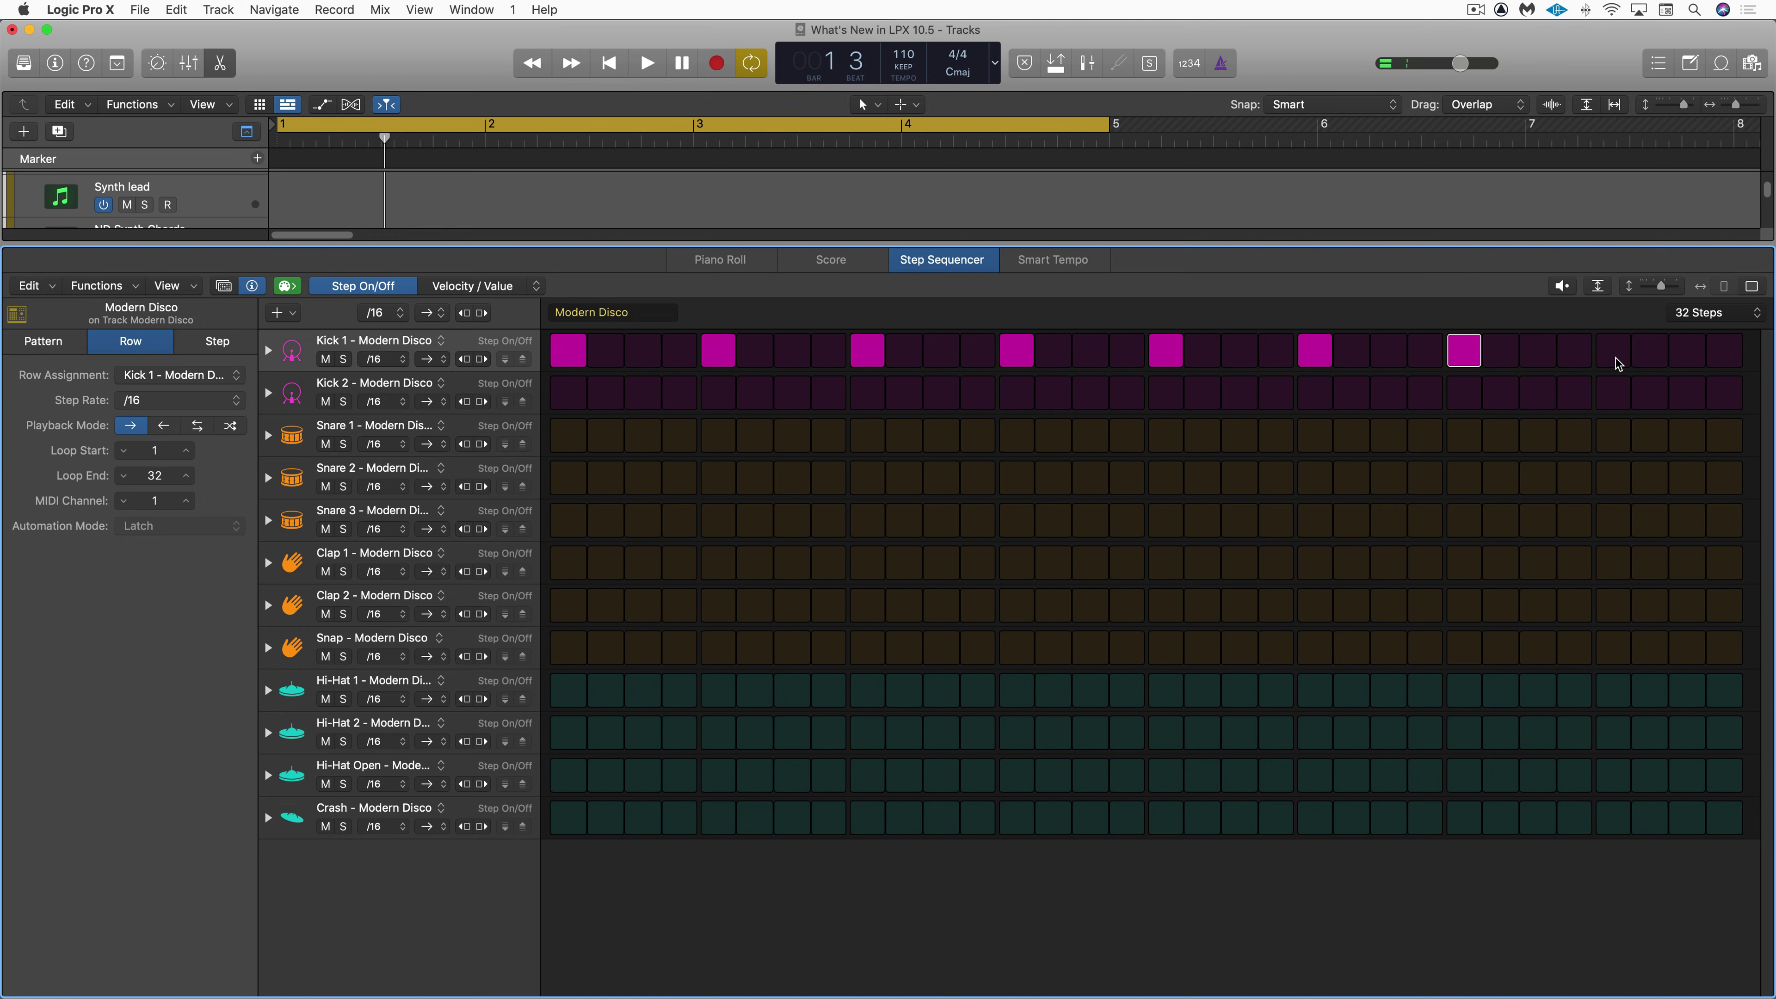
# - Start playback and add Snare 2 hits at steps 5, 8, 13, 21, 29 and 32
pyautogui.press('space')
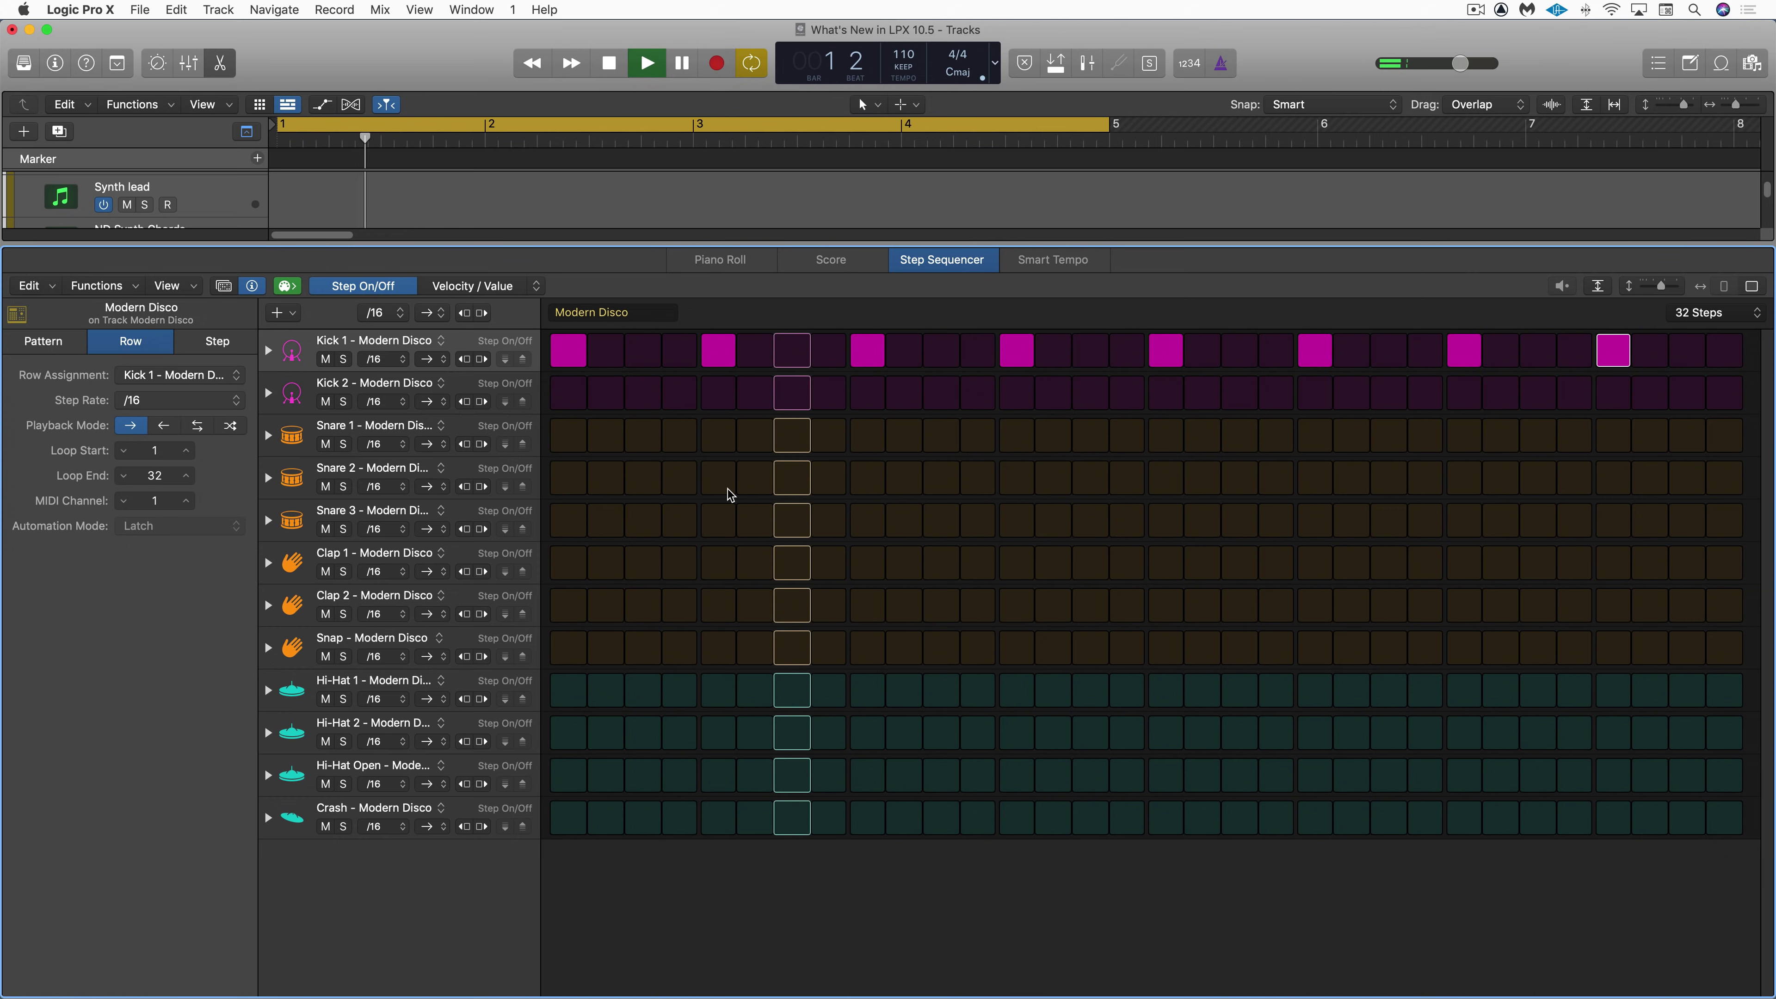
pyautogui.click(720, 482)
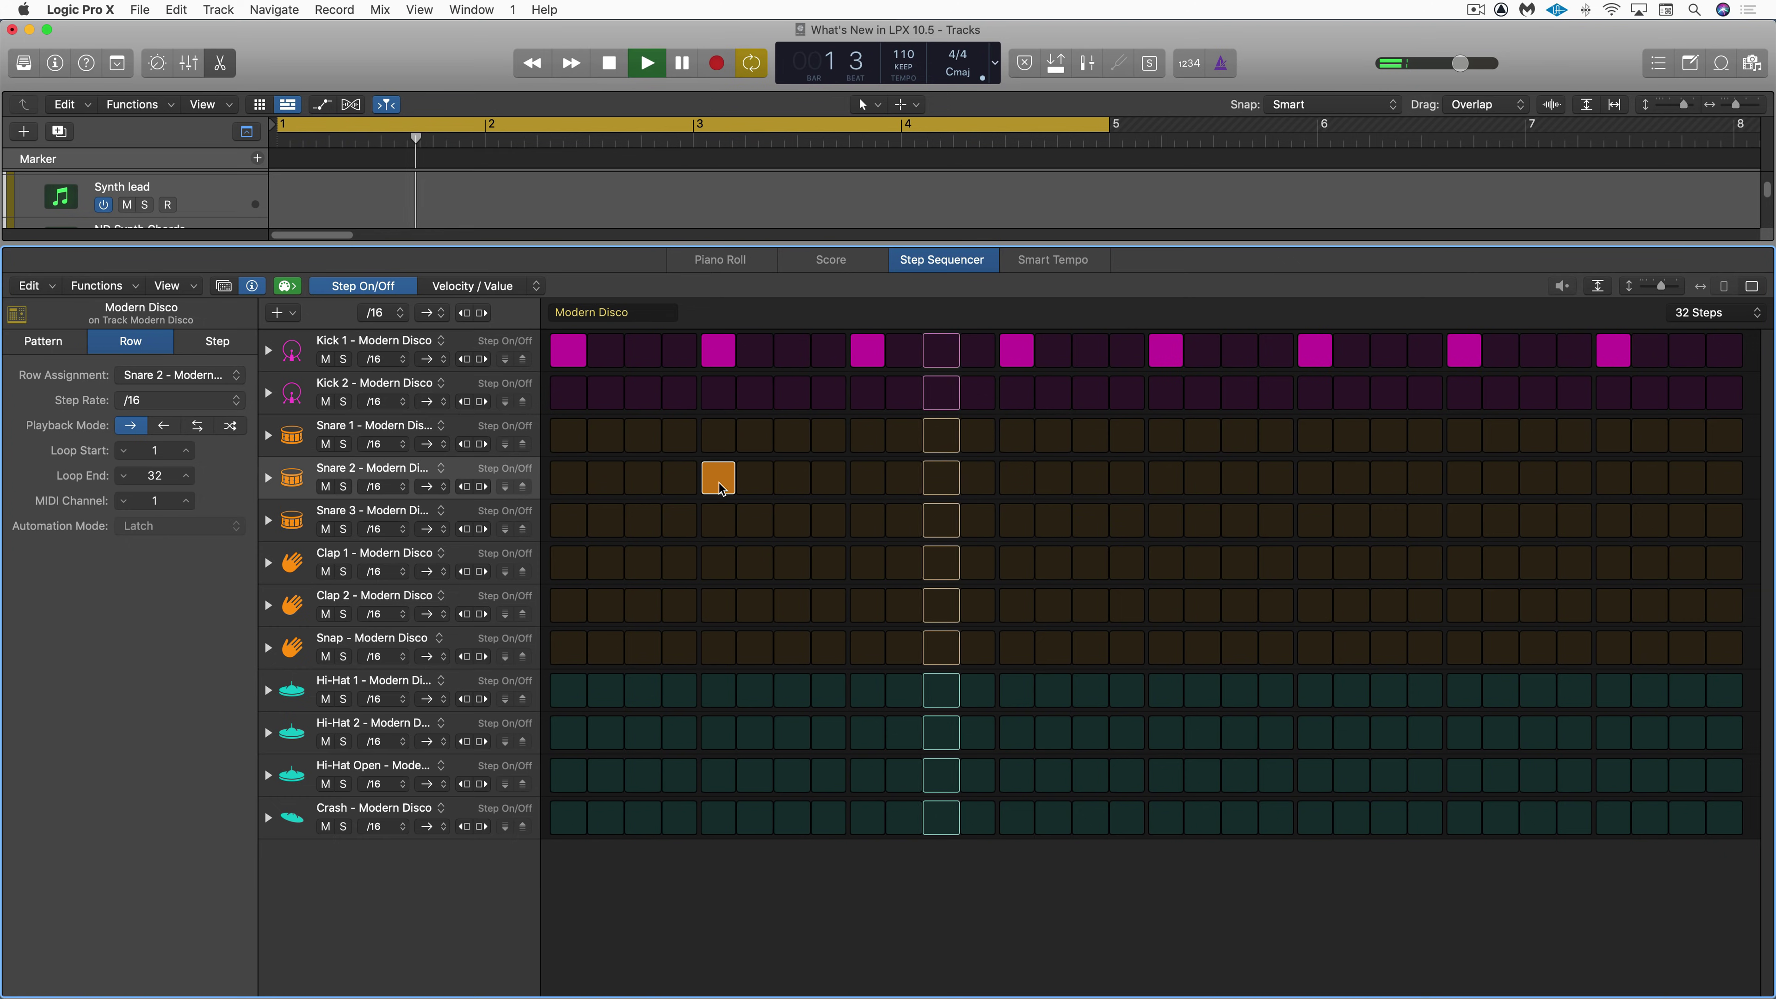
pyautogui.click(1015, 483)
pyautogui.click(1309, 488)
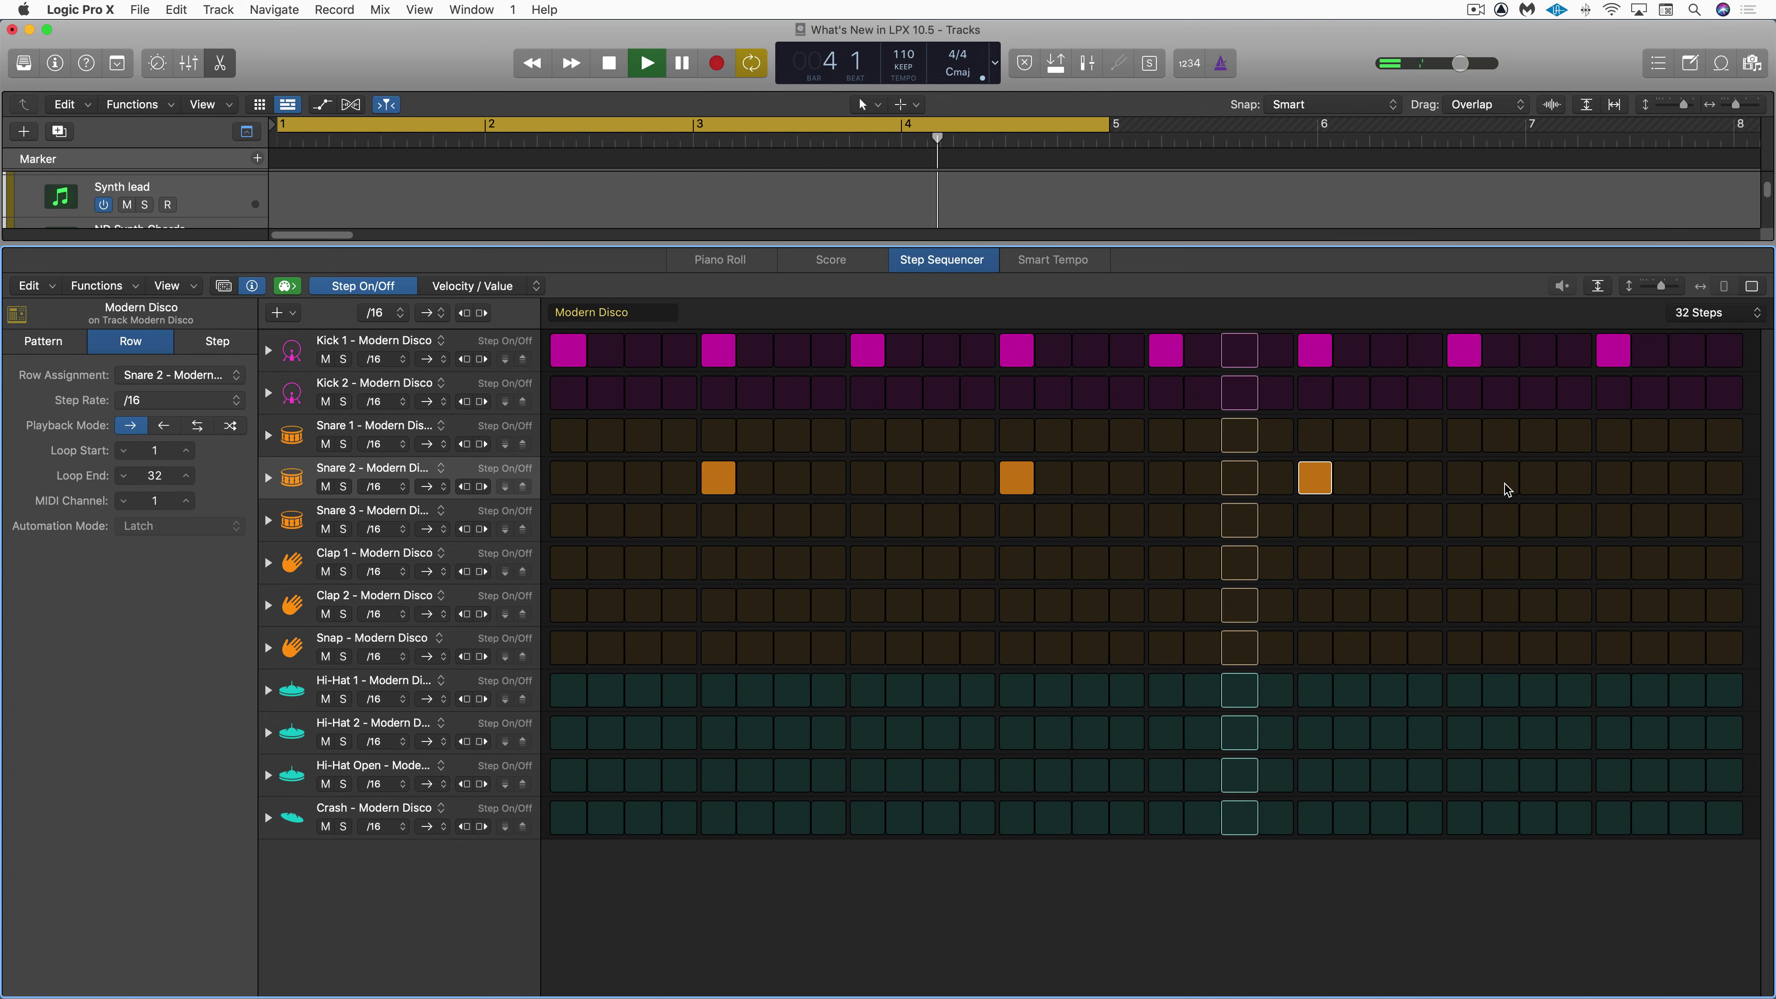
pyautogui.click(1608, 483)
pyautogui.click(1722, 479)
pyautogui.click(820, 480)
# - Lower the velocities of Snare 2 steps 8 and 32
pyautogui.click(472, 286)
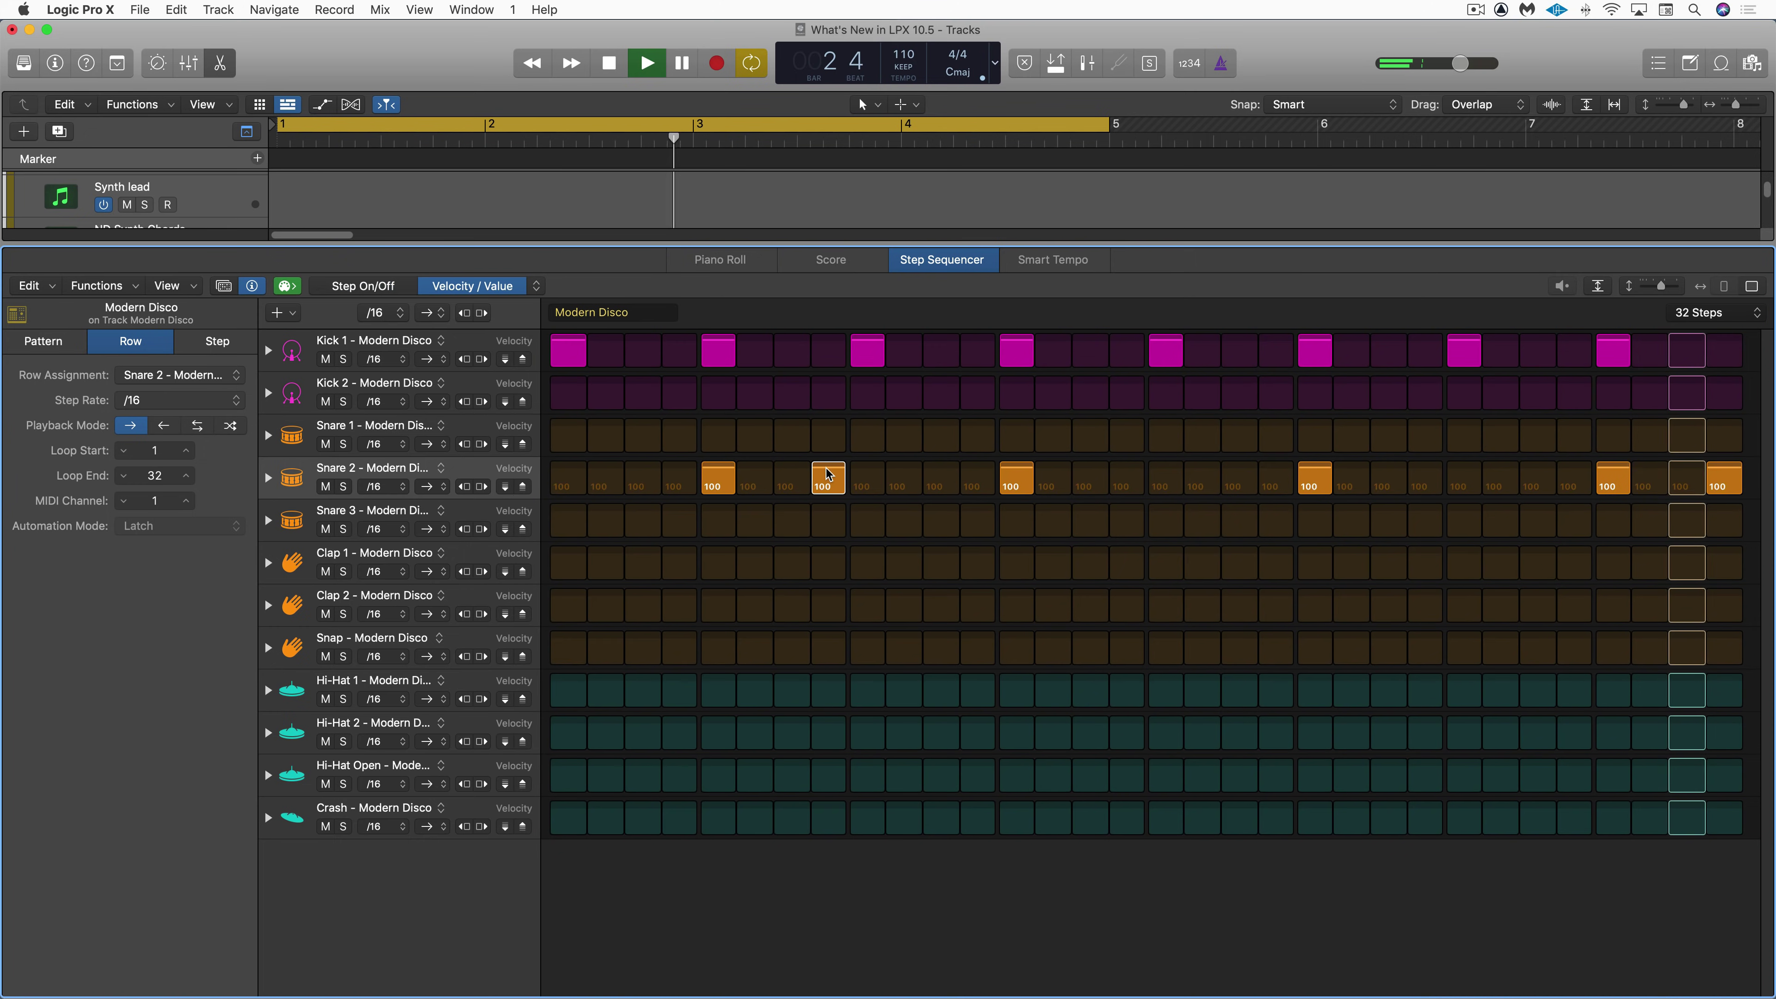
pyautogui.moveTo(828, 468); pyautogui.dragTo(830, 492)
pyautogui.moveTo(1722, 467); pyautogui.dragTo(1722, 490)
pyautogui.click(363, 285)
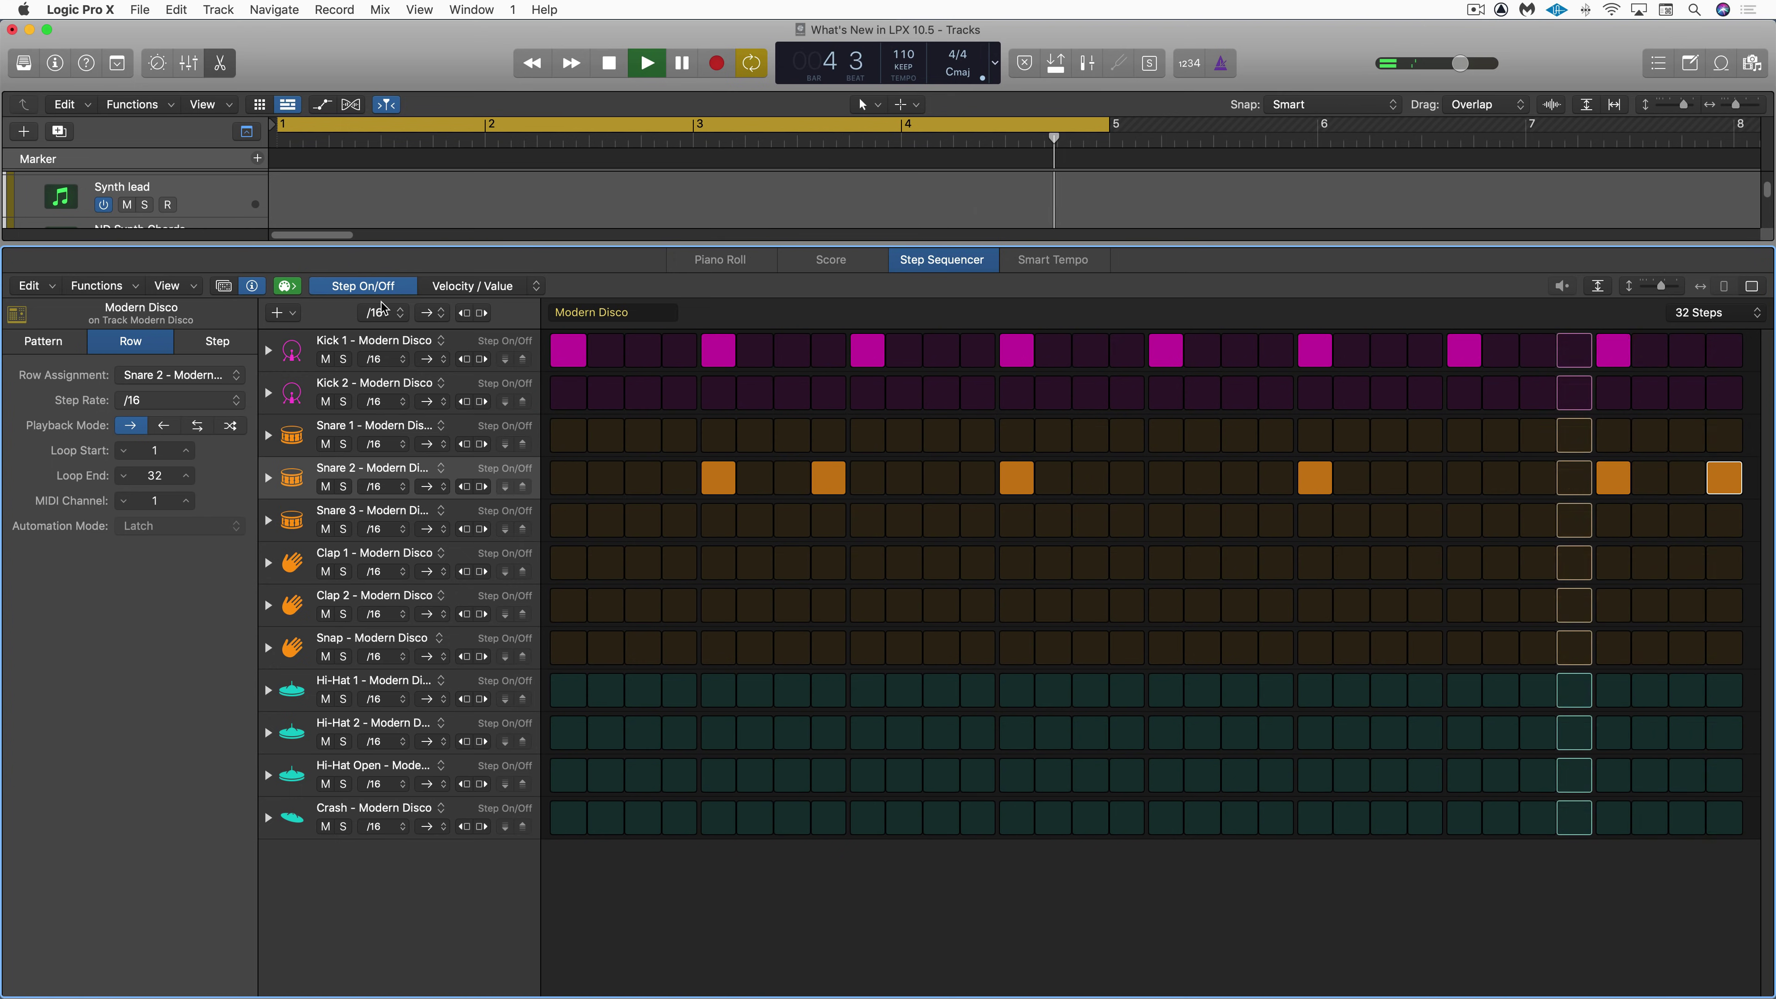
# - Paint alternating runs of Hi-Hat 1 and Hi-Hat 2 steps across the pattern
pyautogui.moveTo(605, 690); pyautogui.dragTo(679, 690)
pyautogui.moveTo(679, 732); pyautogui.dragTo(791, 732)
pyautogui.moveTo(791, 691); pyautogui.dragTo(903, 690)
pyautogui.moveTo(903, 733); pyautogui.dragTo(1016, 733)
pyautogui.moveTo(1016, 690); pyautogui.dragTo(1127, 690)
pyautogui.moveTo(1127, 733); pyautogui.dragTo(1314, 732)
pyautogui.moveTo(1314, 690); pyautogui.dragTo(1462, 690)
pyautogui.moveTo(1463, 732)
pyautogui.mouseDown()
pyautogui.moveTo(1575, 733)
pyautogui.moveTo(1680, 694)
pyautogui.mouseUp()
# - Erase scattered Hi-Hat 1 and Hi-Hat 2 steps to thin out the rhythms
pyautogui.moveTo(1537, 732); pyautogui.dragTo(1500, 733)
pyautogui.moveTo(1389, 690); pyautogui.dragTo(1351, 690)
pyautogui.click(1239, 732)
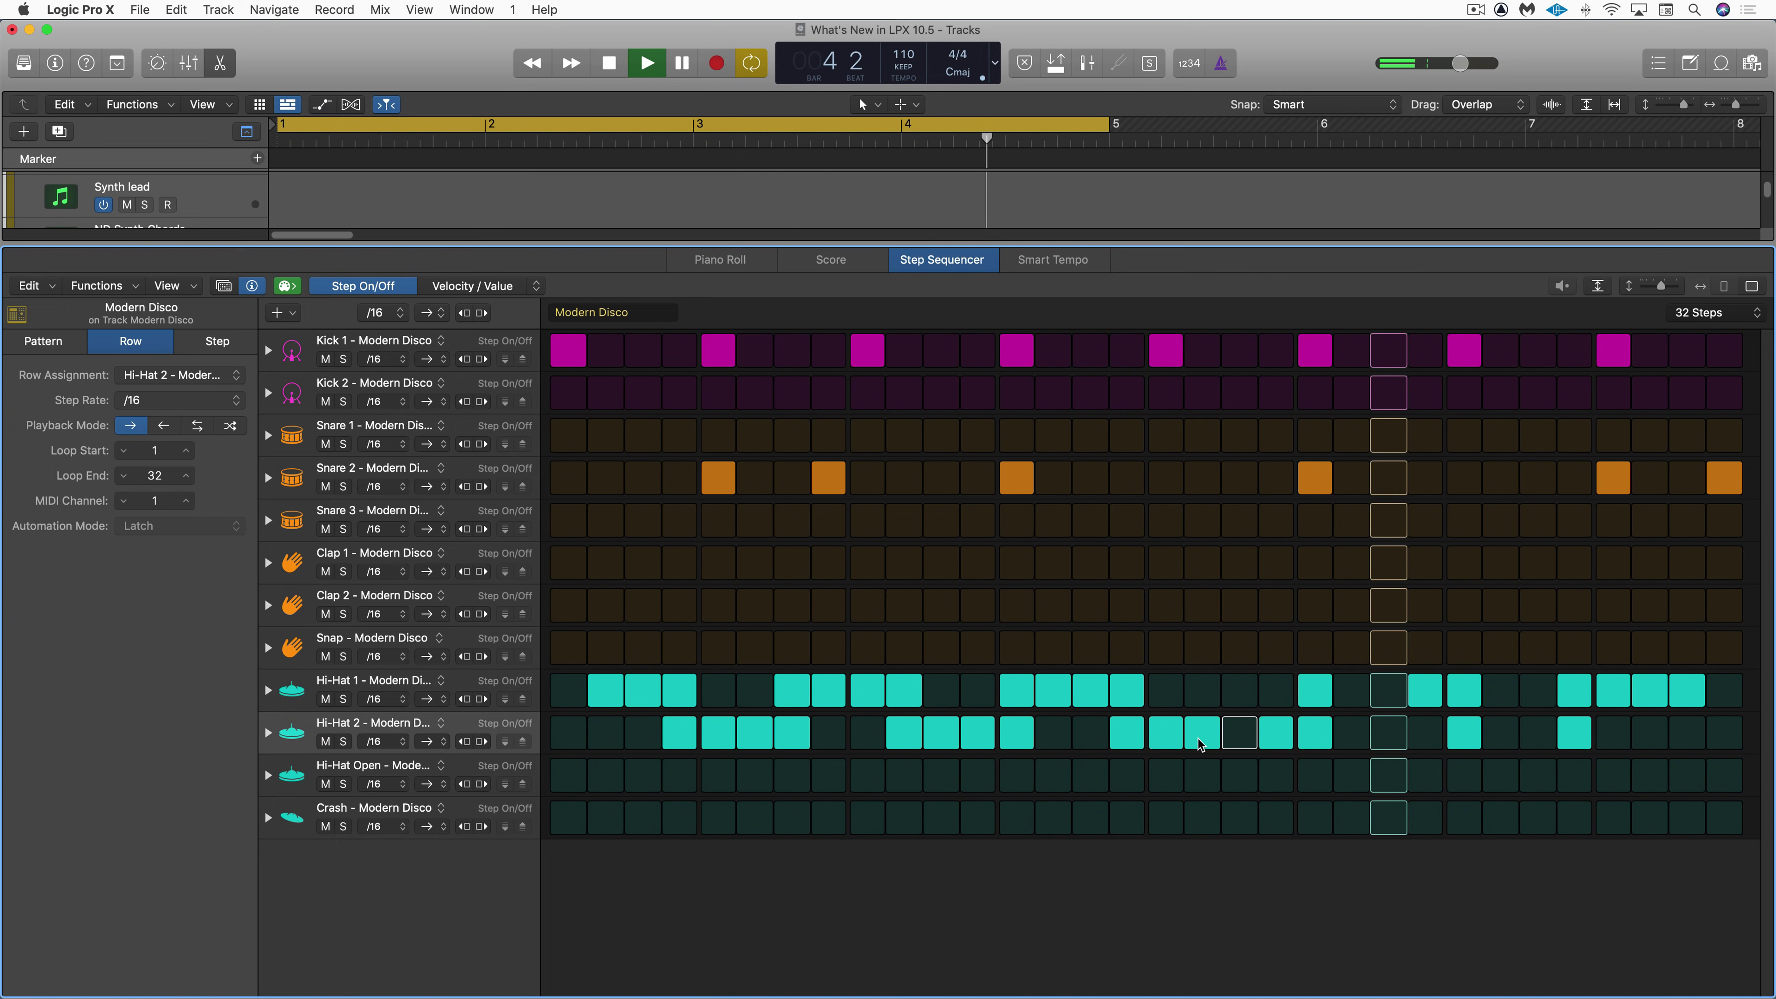
pyautogui.click(1166, 733)
pyautogui.click(1053, 691)
pyautogui.moveTo(979, 733); pyautogui.dragTo(941, 732)
pyautogui.click(867, 690)
pyautogui.click(834, 692)
pyautogui.click(755, 732)
pyautogui.click(679, 691)
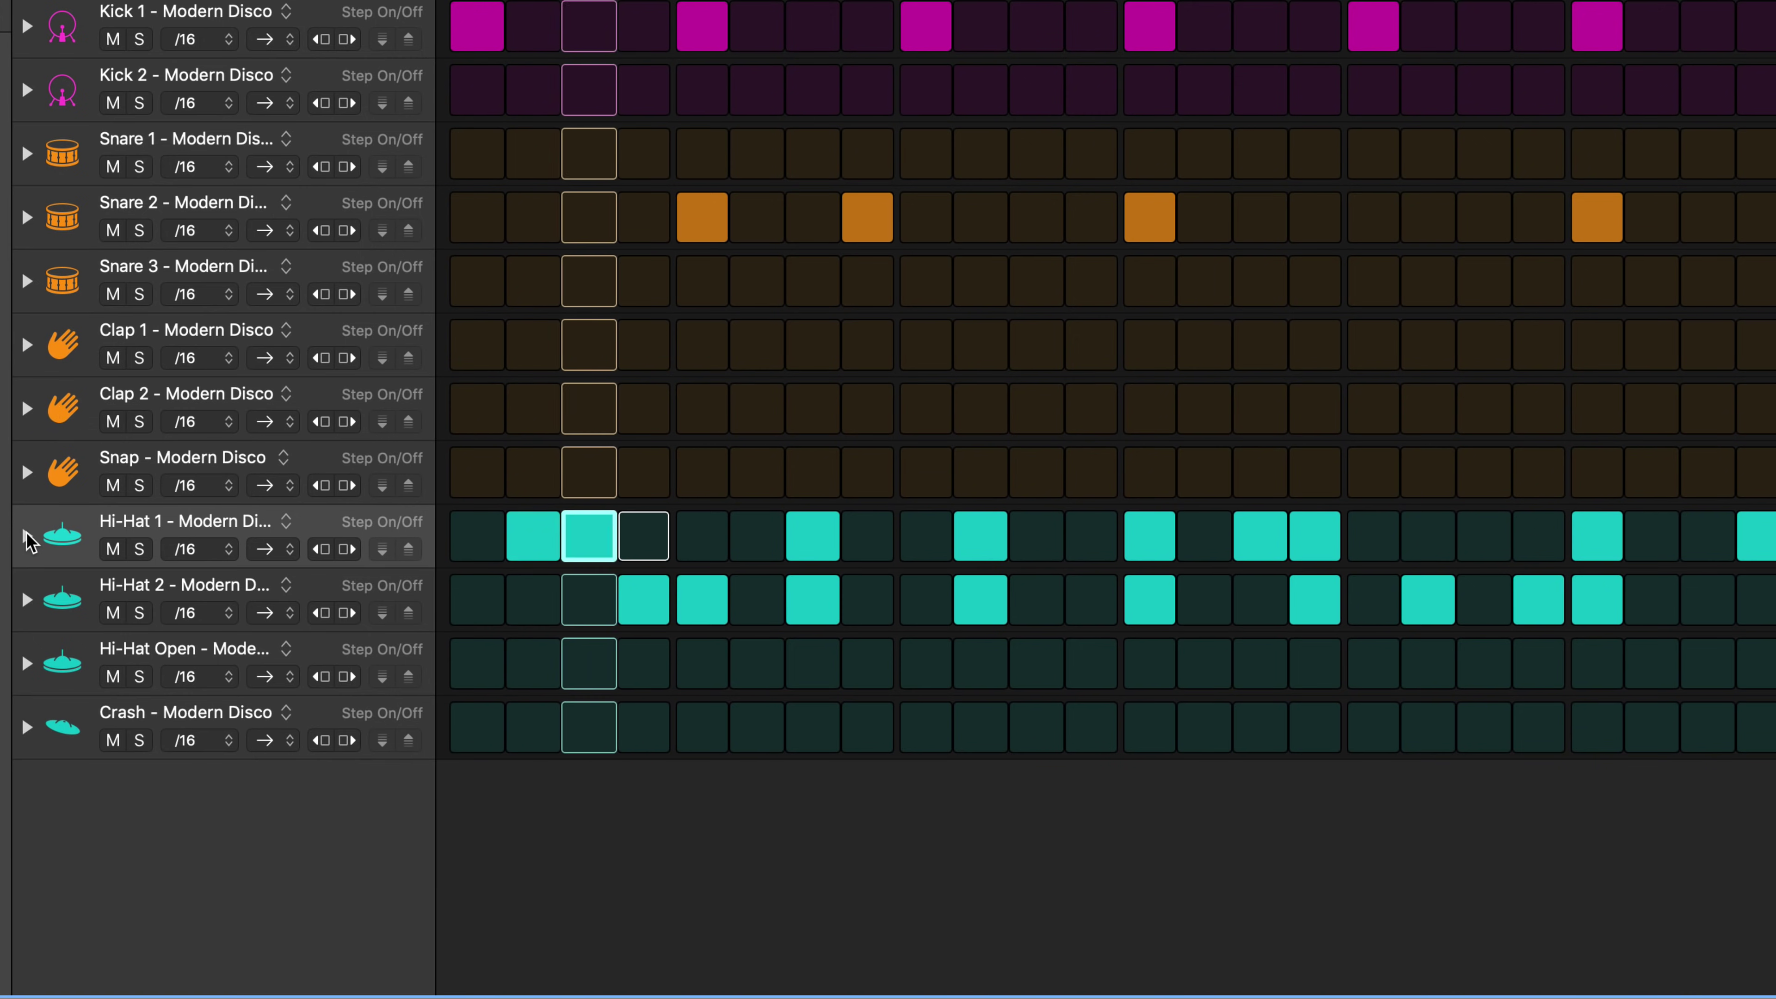
# - Add note-repeat rolls to Hi-Hat 1 step 3 and two Hi-Hat 2 steps
pyautogui.click(26, 536)
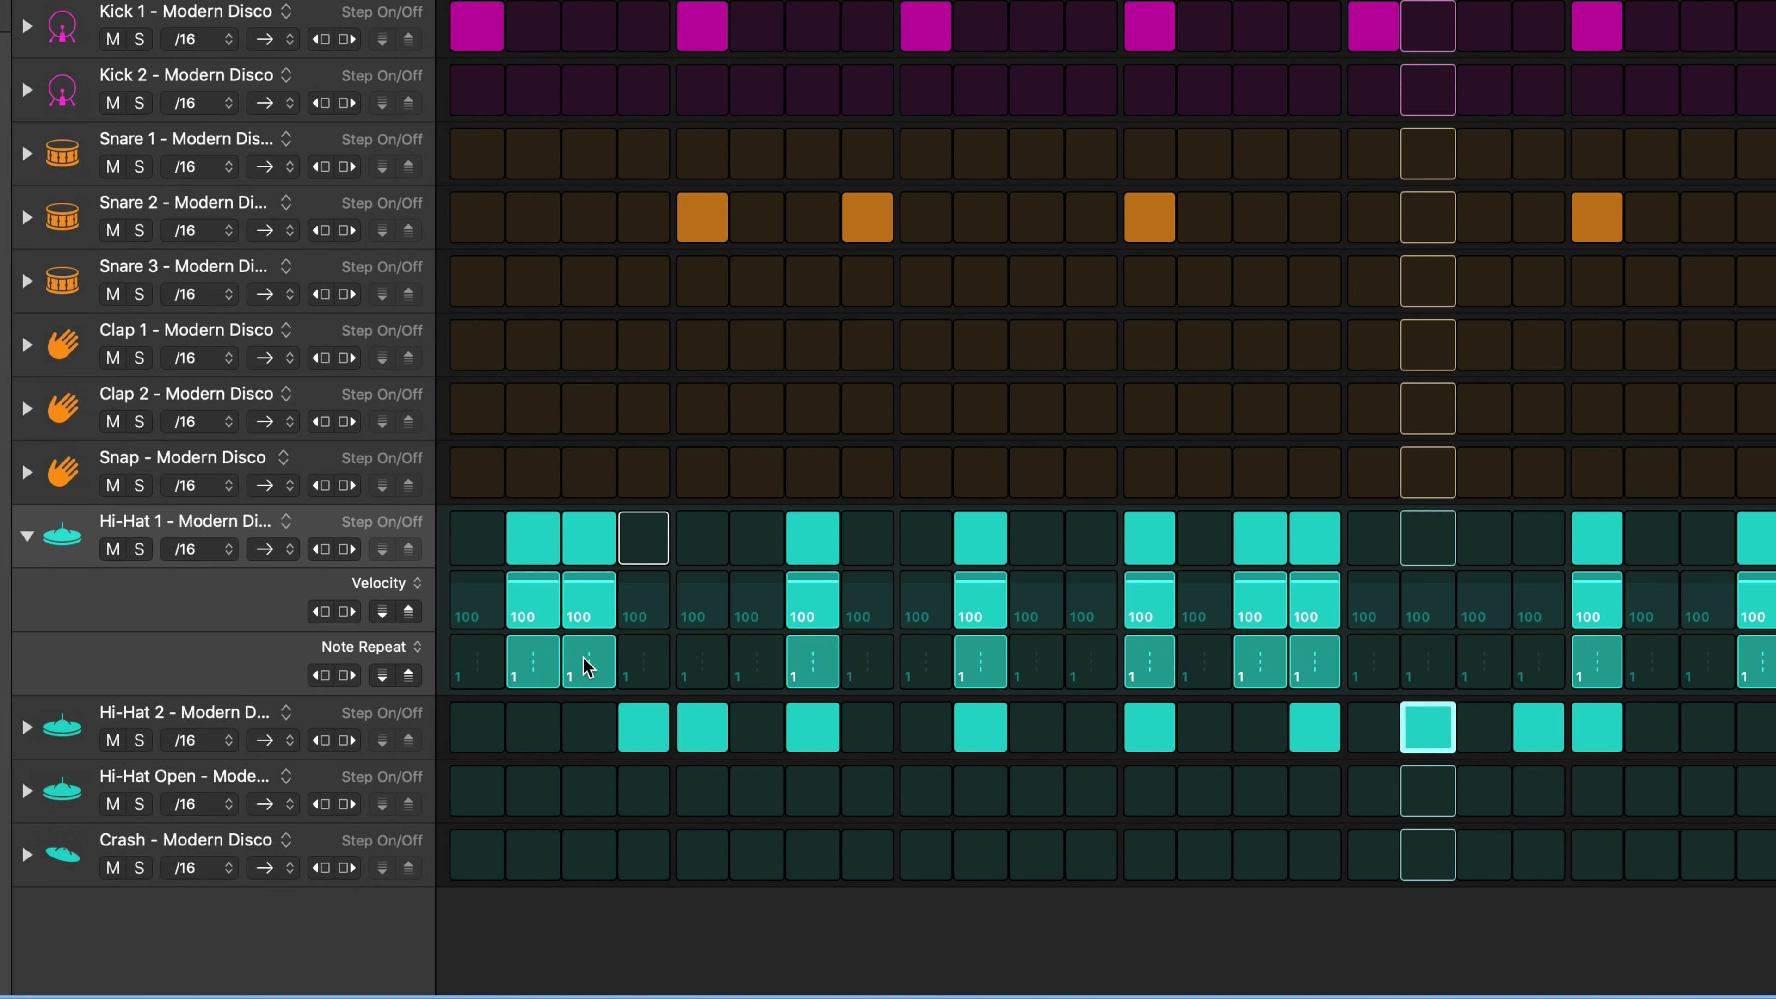
pyautogui.moveTo(582, 665); pyautogui.dragTo(583, 683)
pyautogui.click(1155, 734)
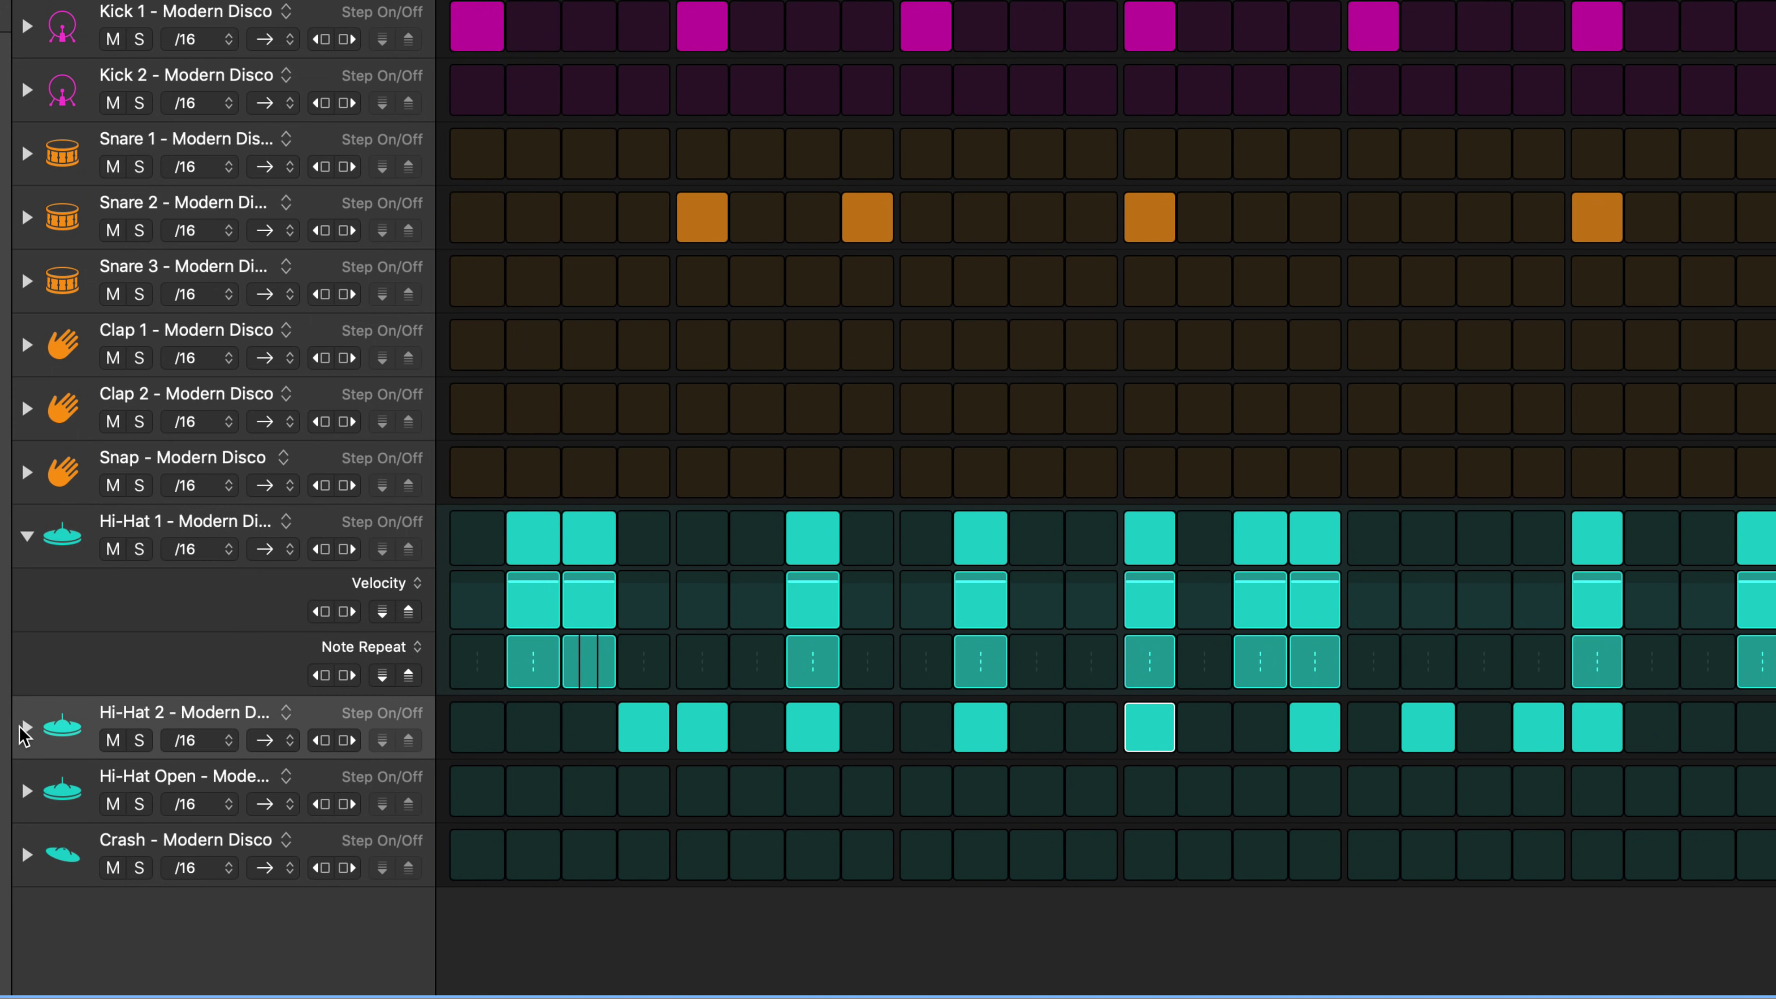
pyautogui.click(26, 730)
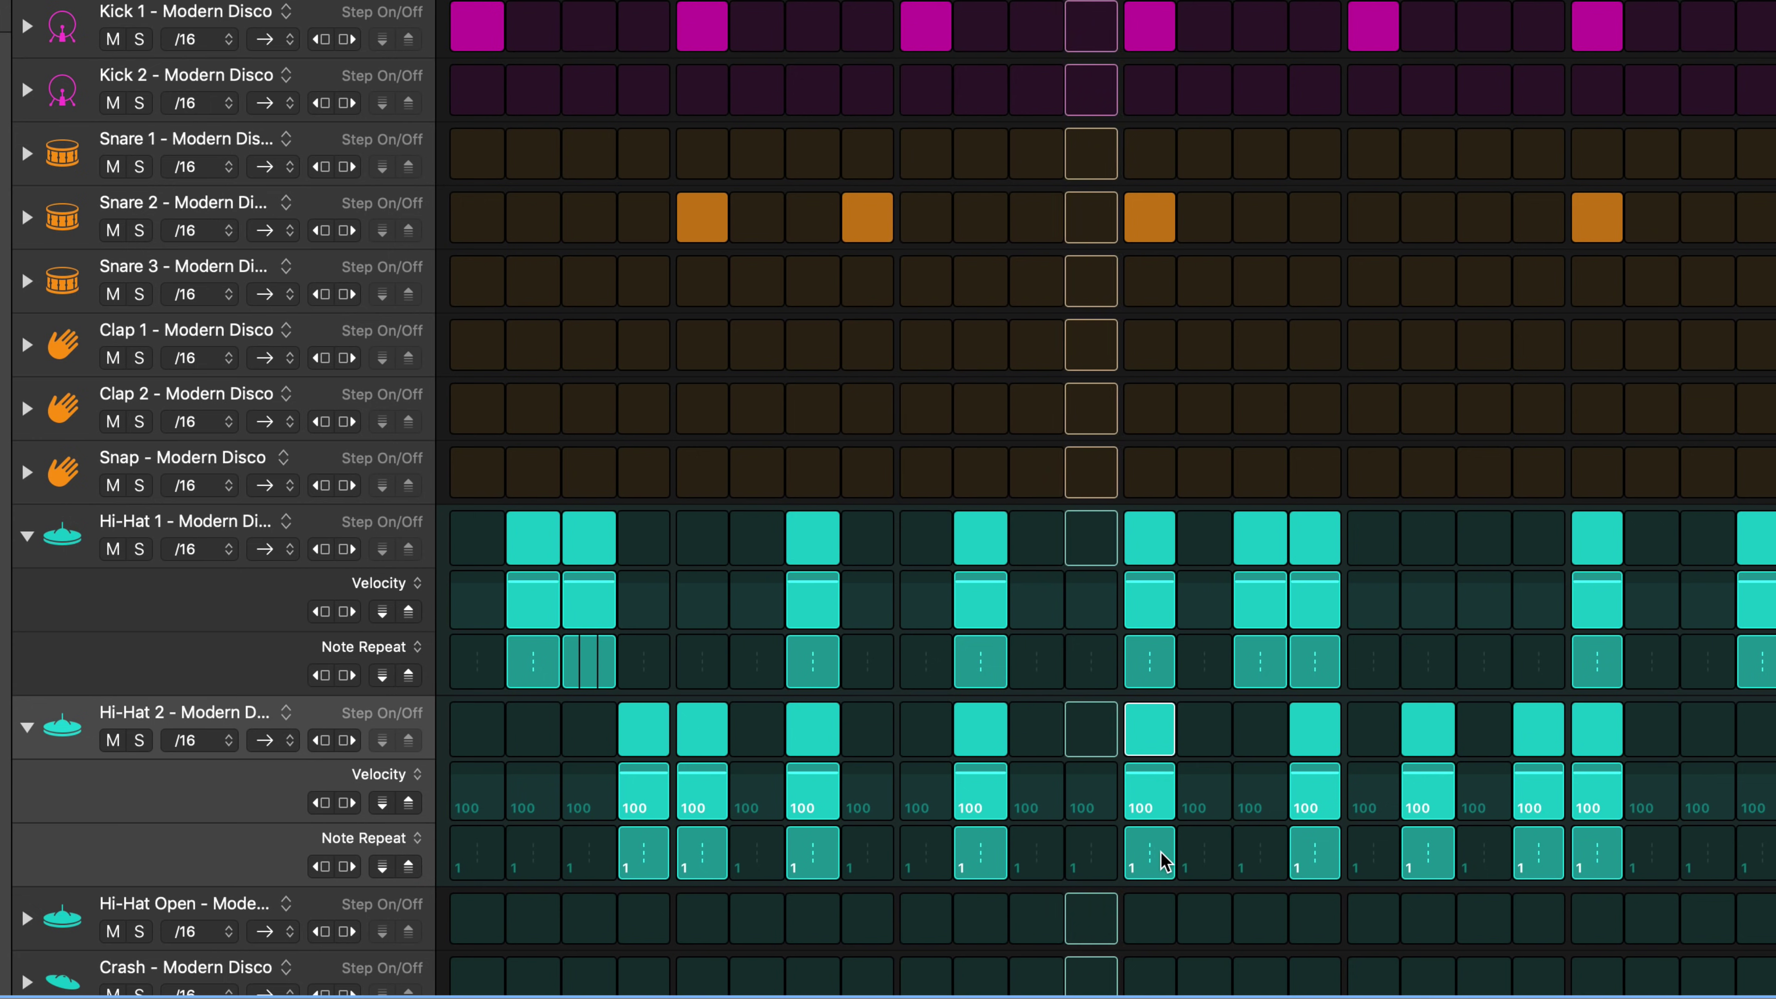
pyautogui.moveTo(1137, 855); pyautogui.dragTo(1150, 873)
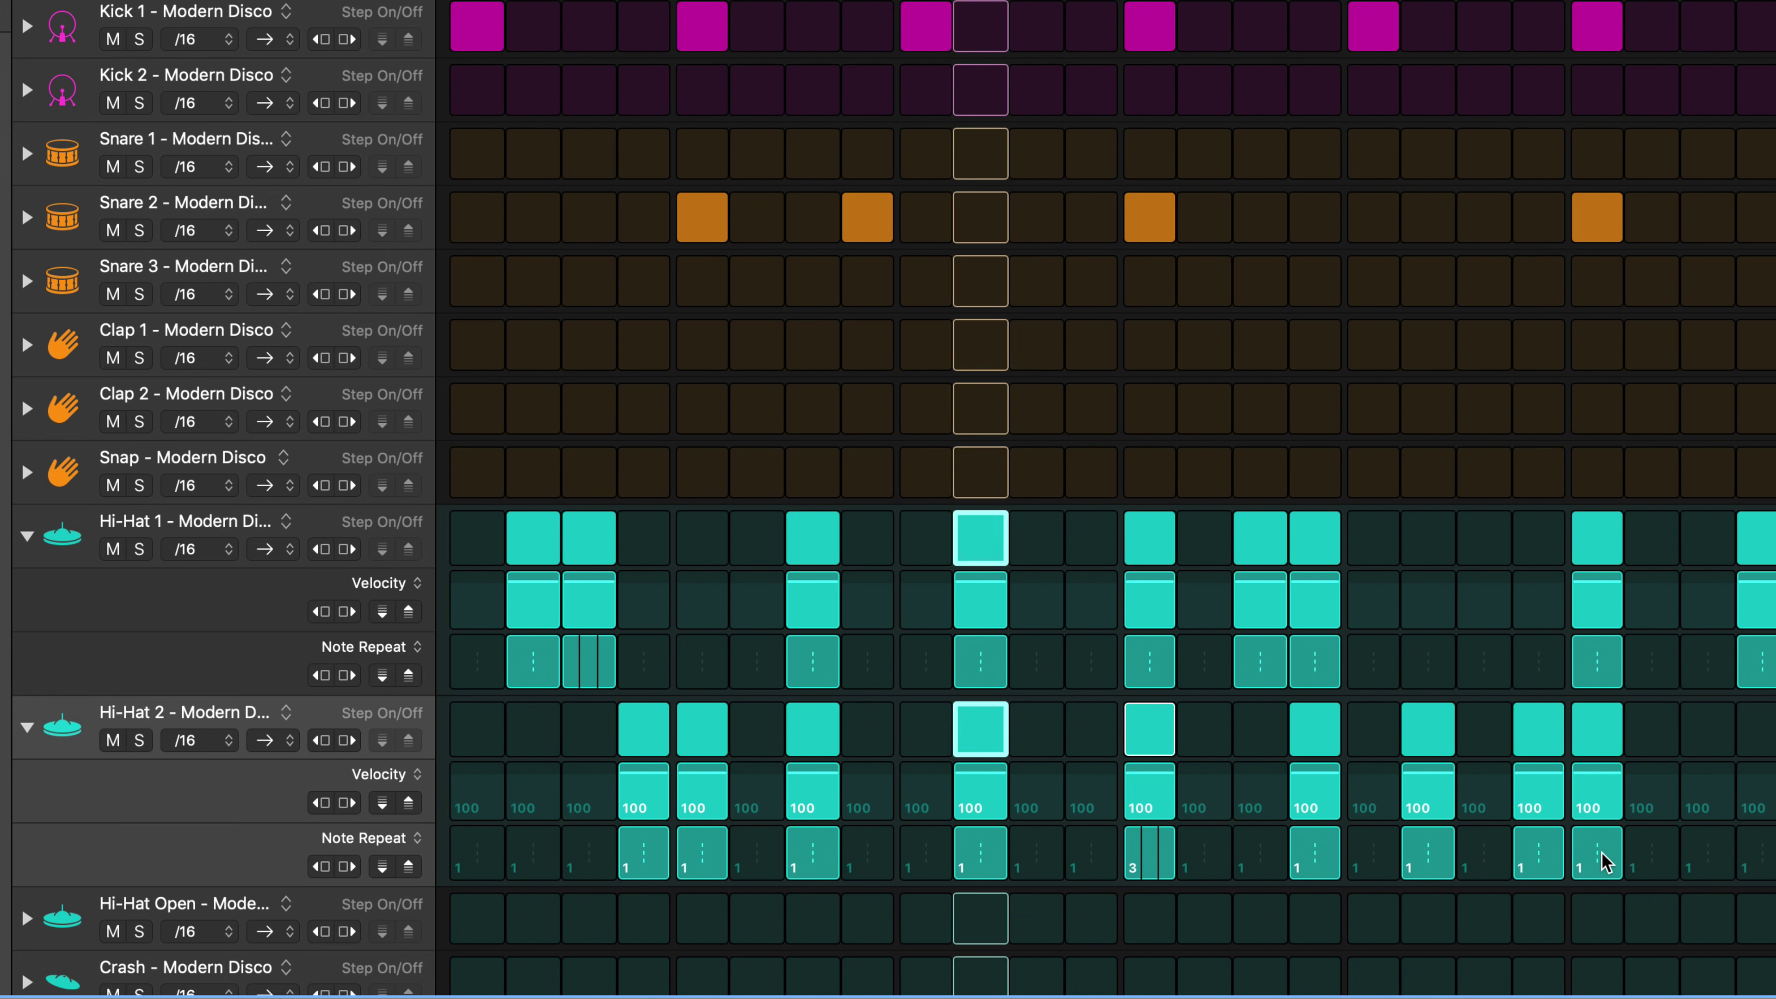
pyautogui.moveTo(1600, 850); pyautogui.dragTo(1601, 847)
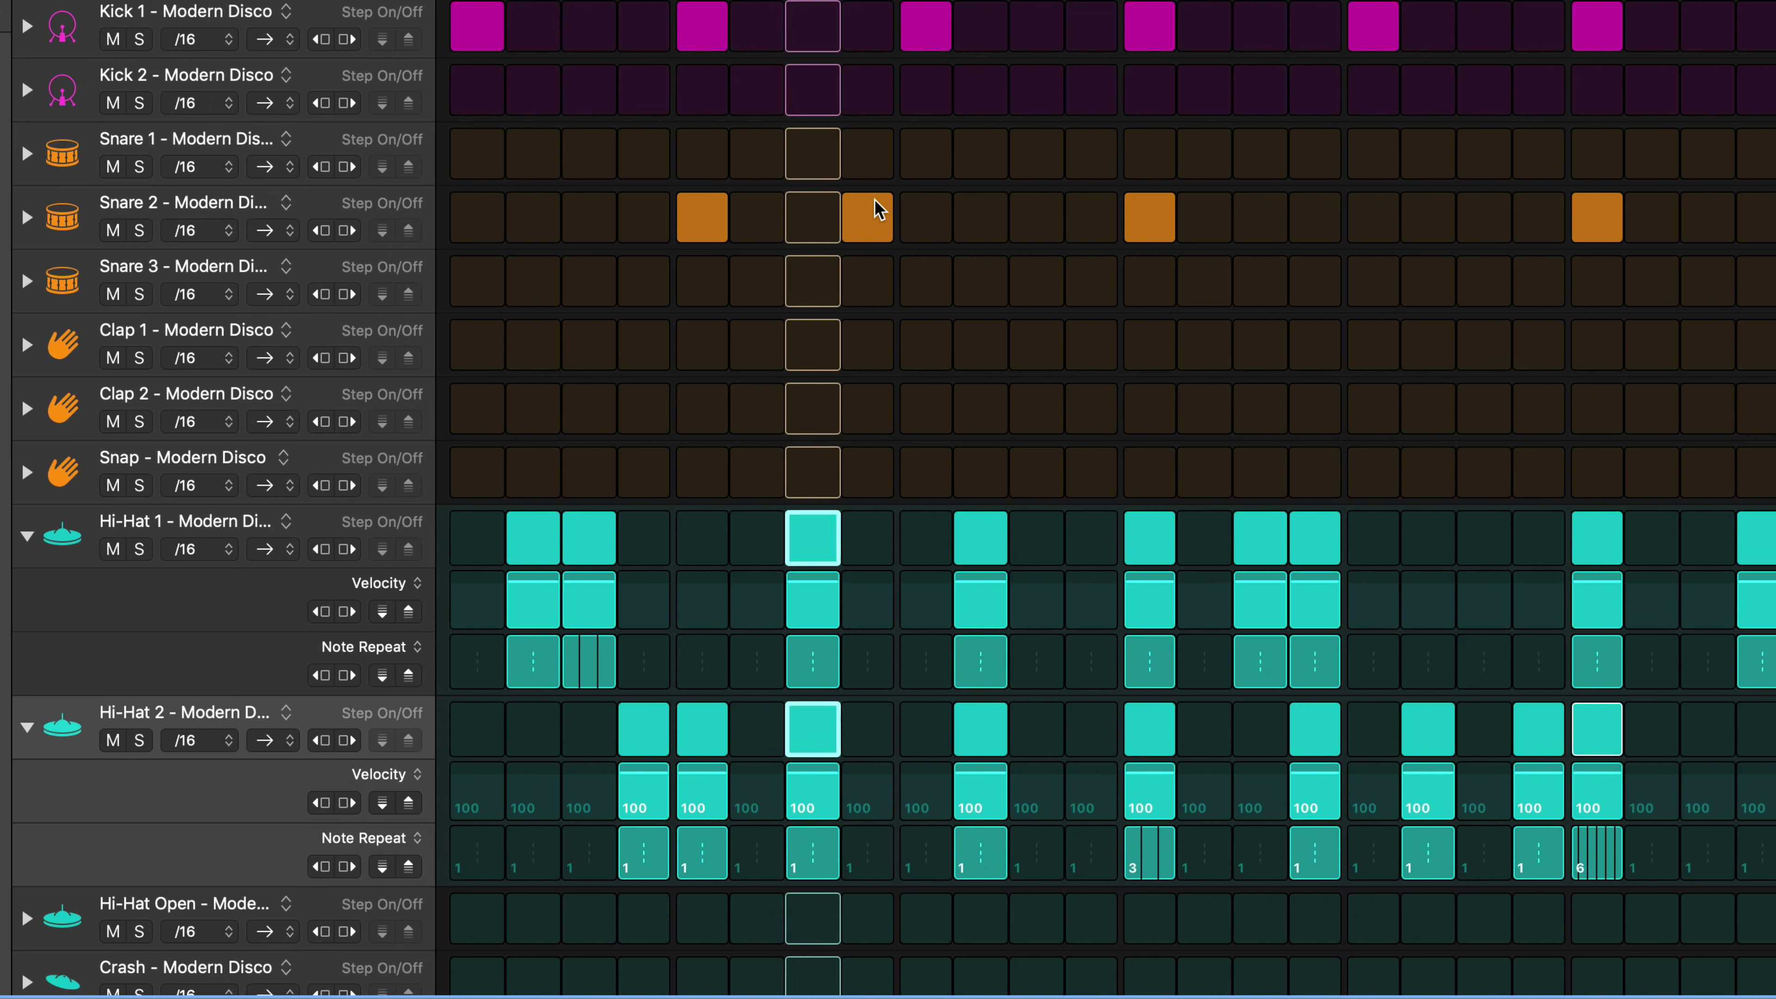
# - Add three Snare 3 hits, giving two of them note repeats of 3 and 5
pyautogui.click(65, 281)
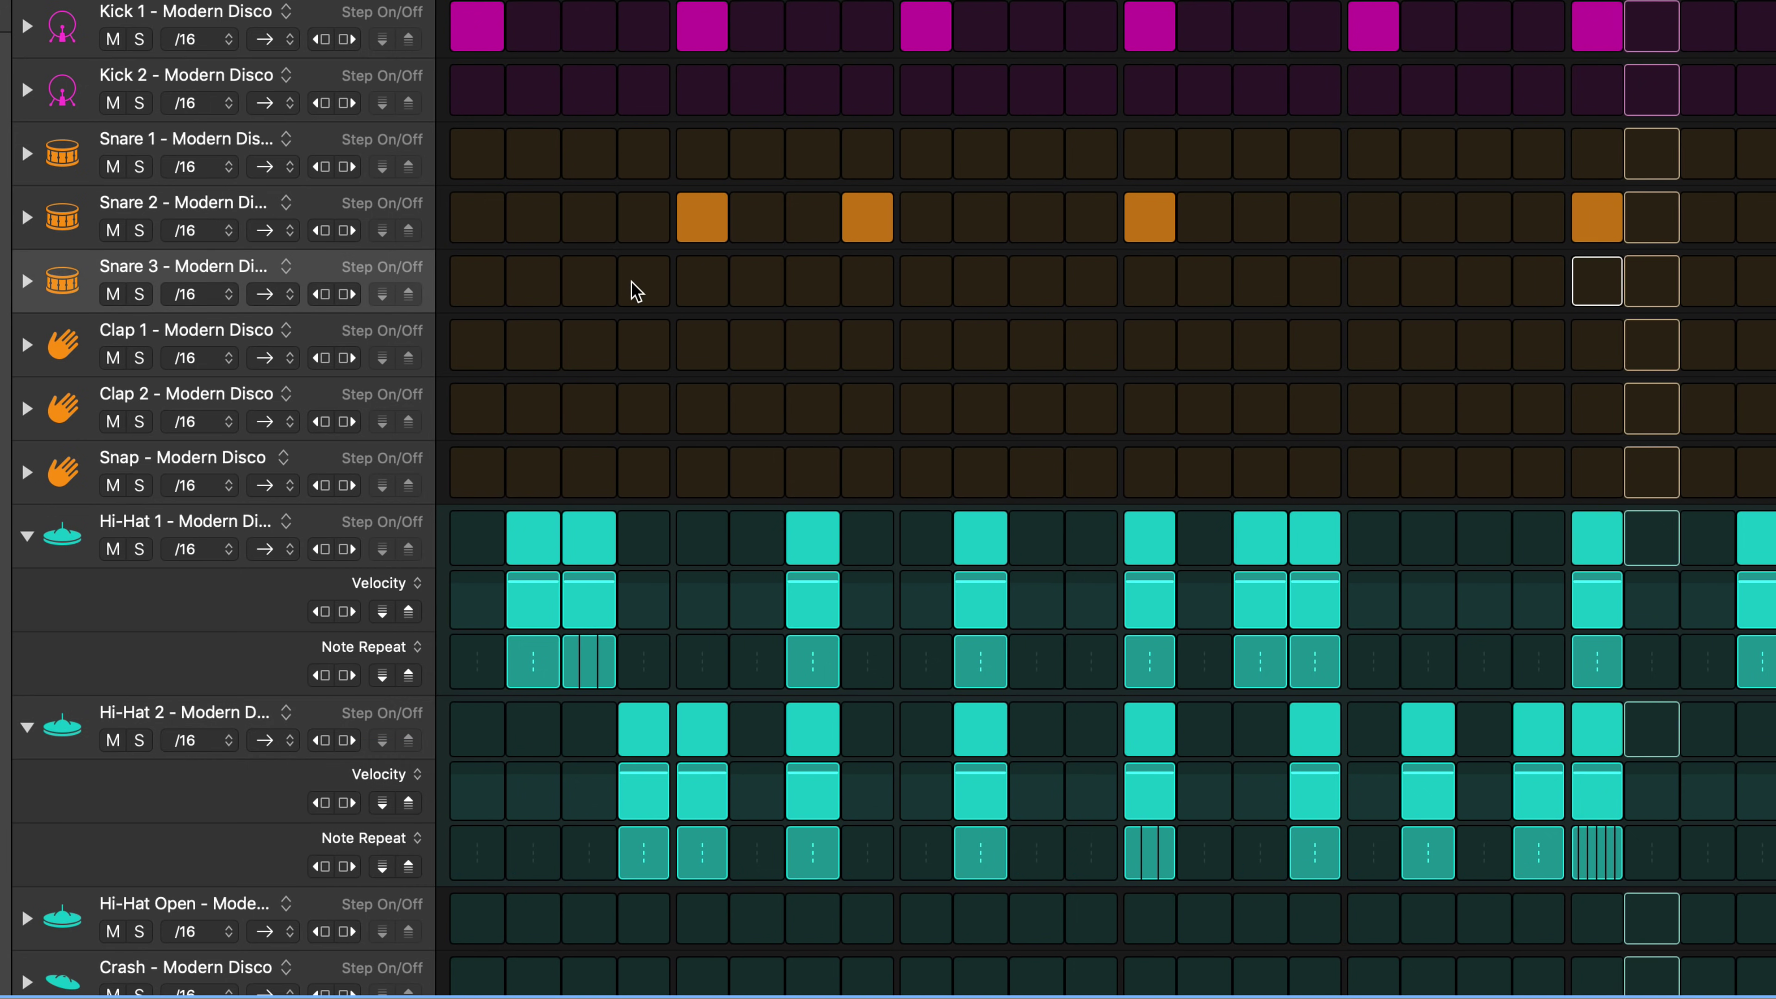
pyautogui.click(1259, 283)
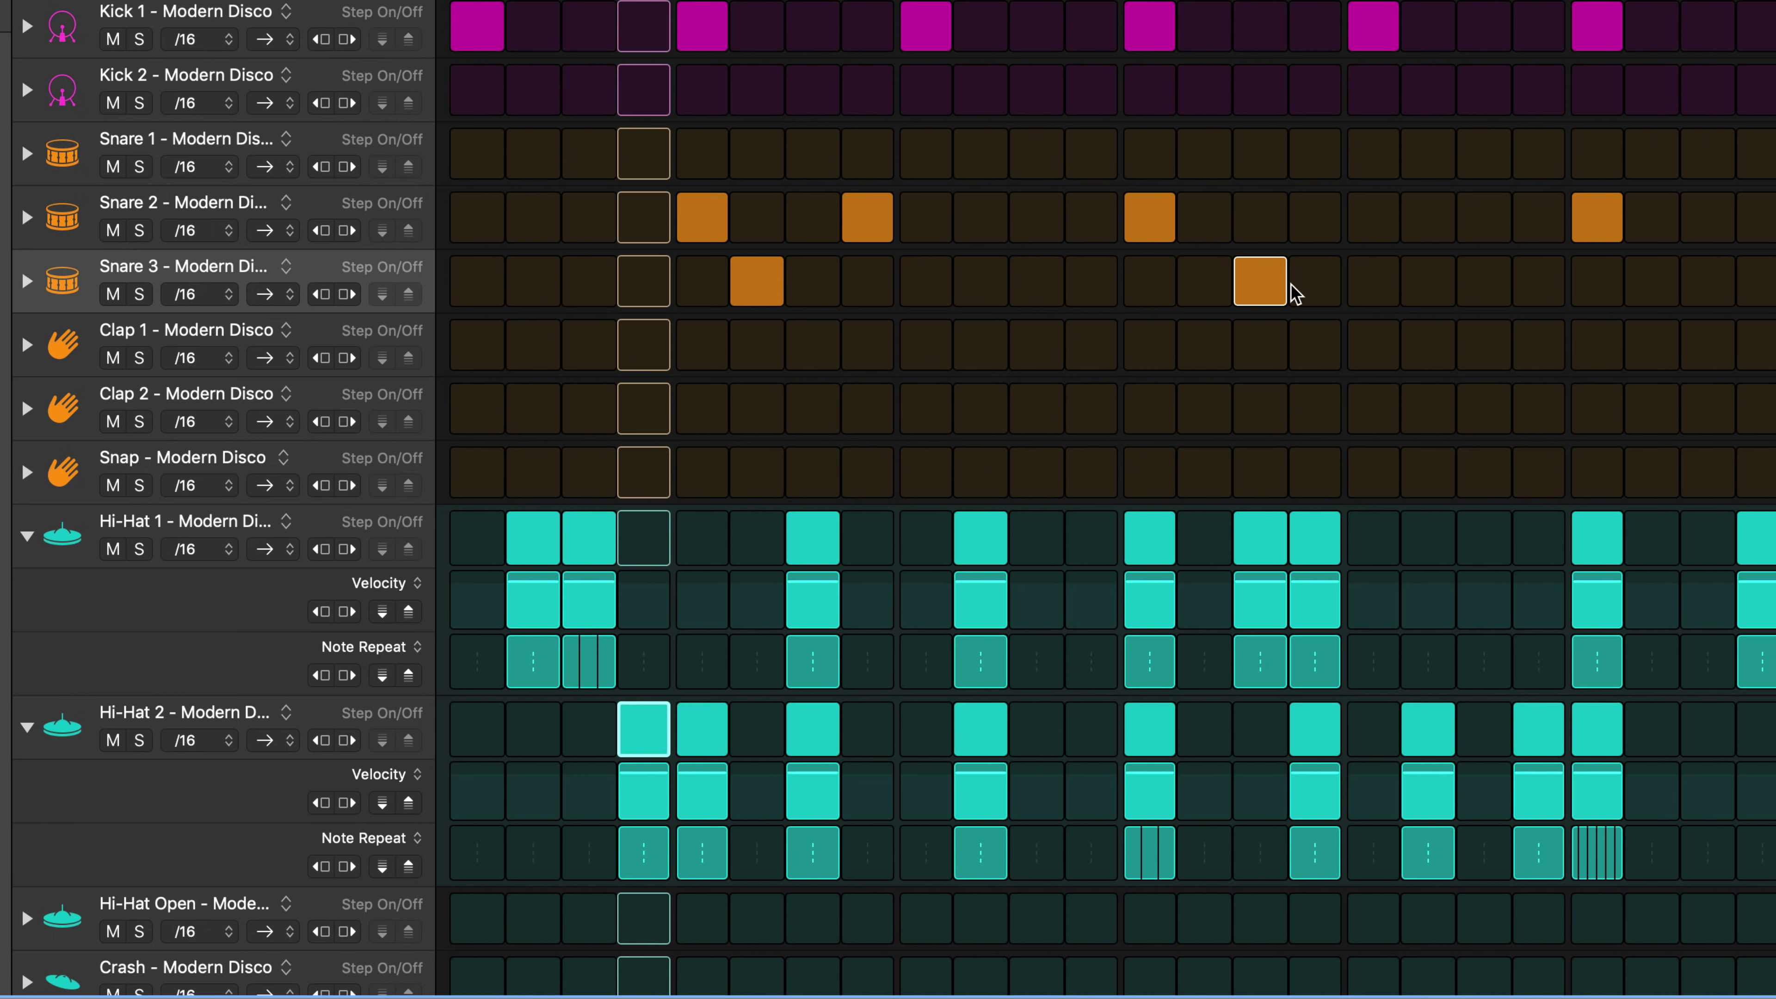
pyautogui.click(1480, 285)
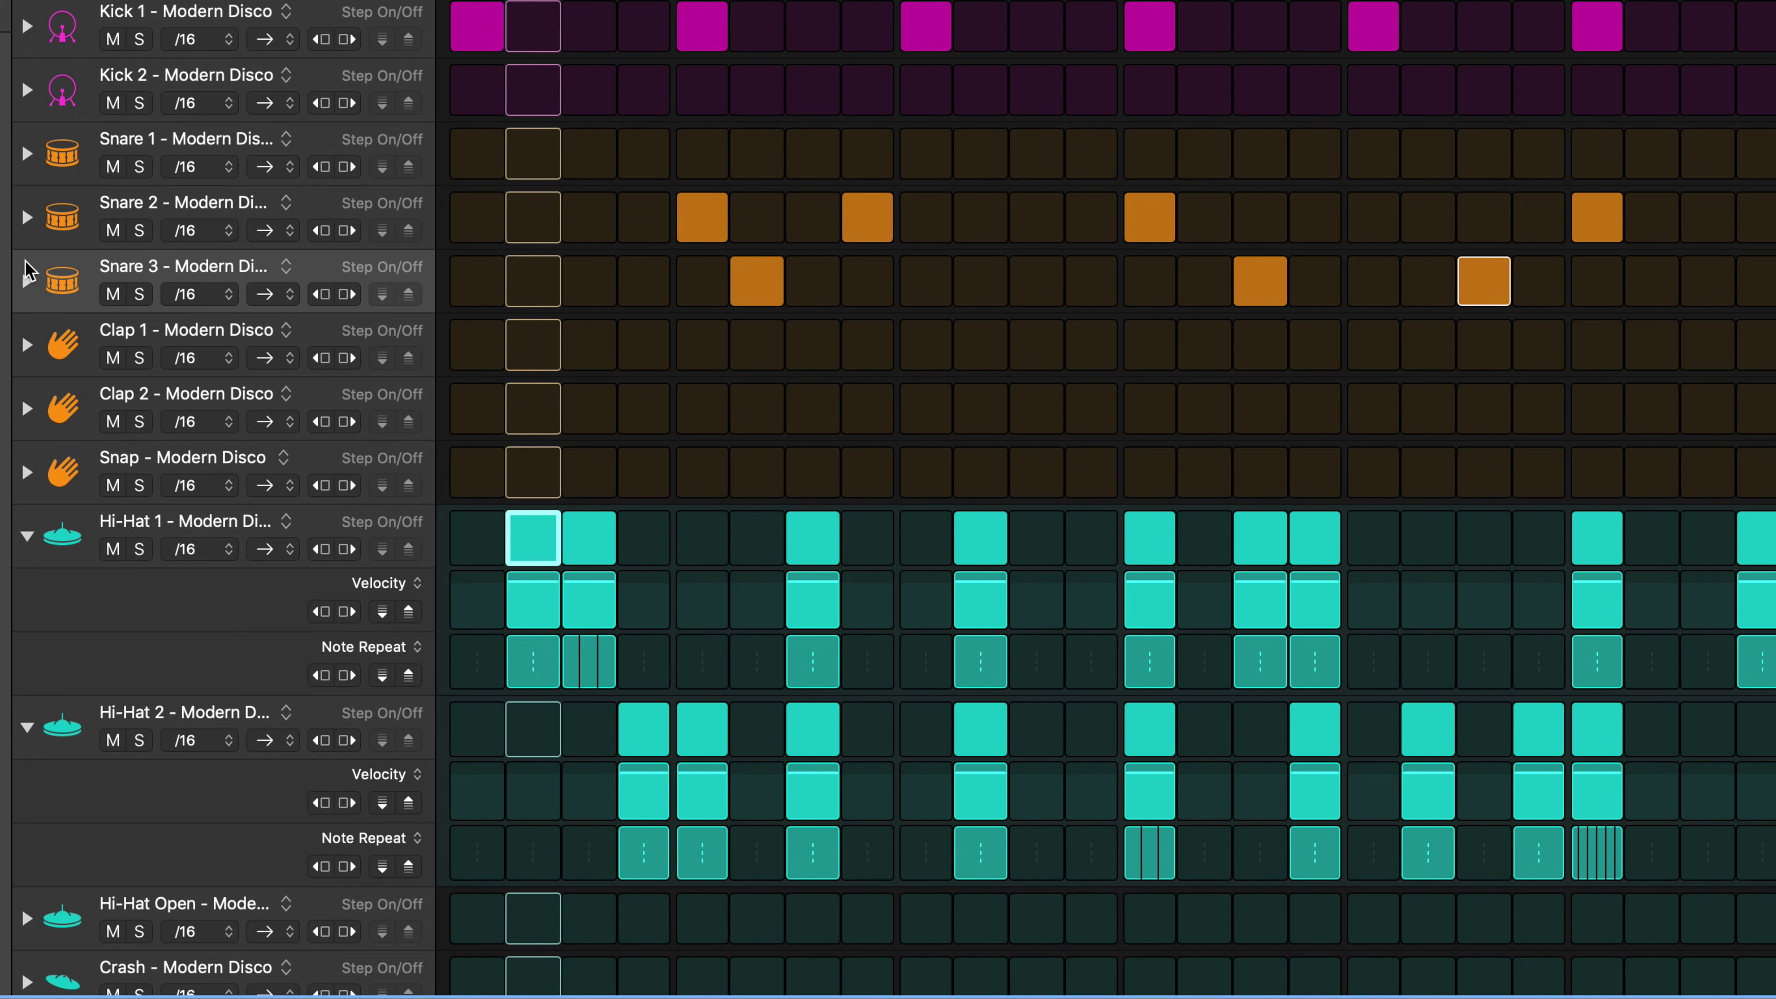
pyautogui.click(28, 281)
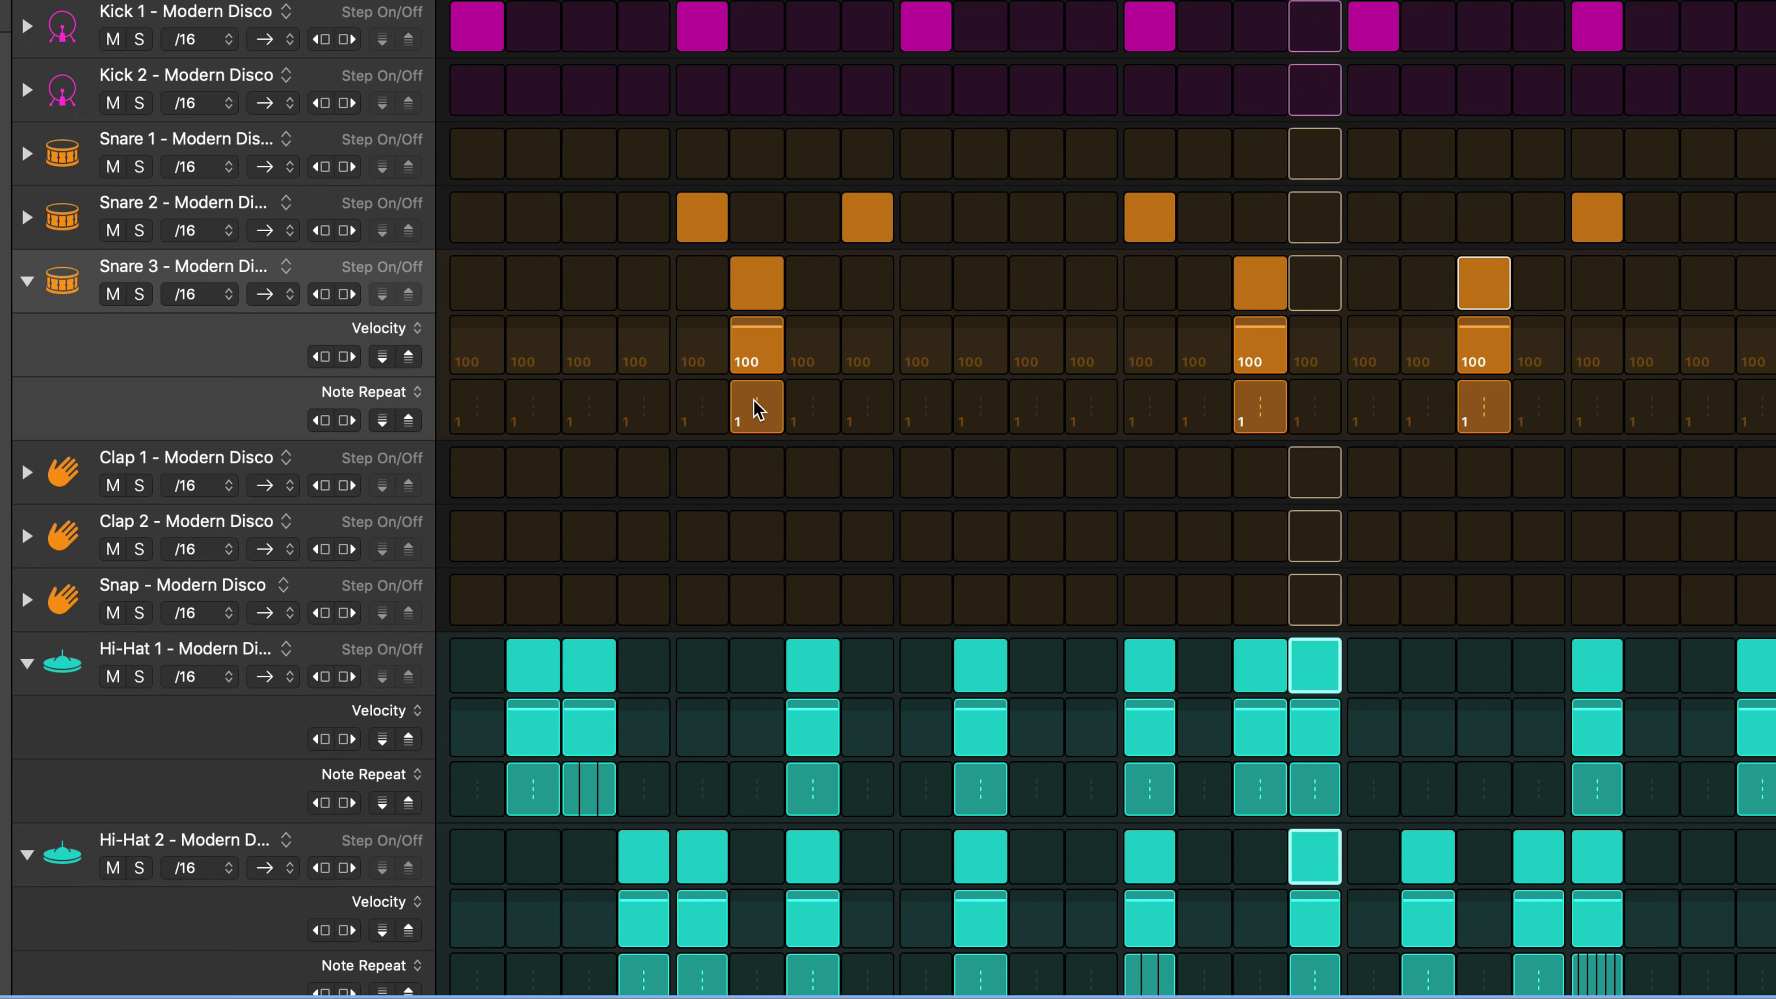
pyautogui.moveTo(757, 408); pyautogui.dragTo(759, 423)
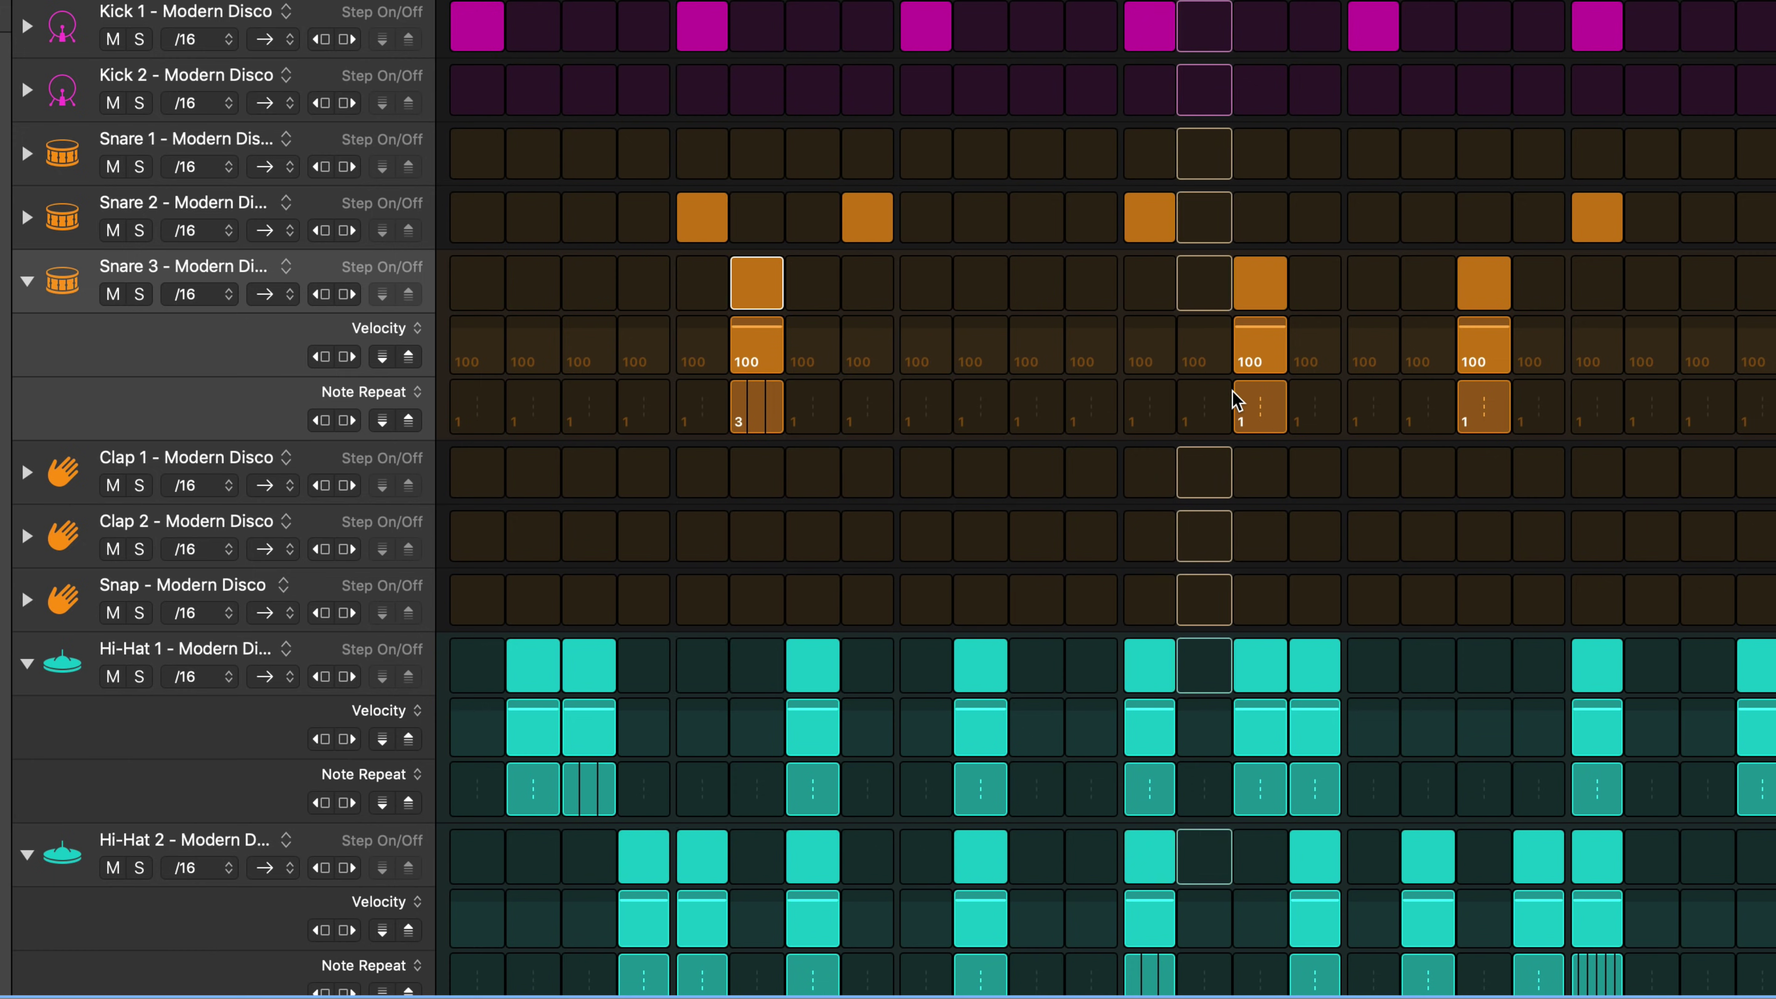
pyautogui.moveTo(1236, 402); pyautogui.dragTo(1250, 407)
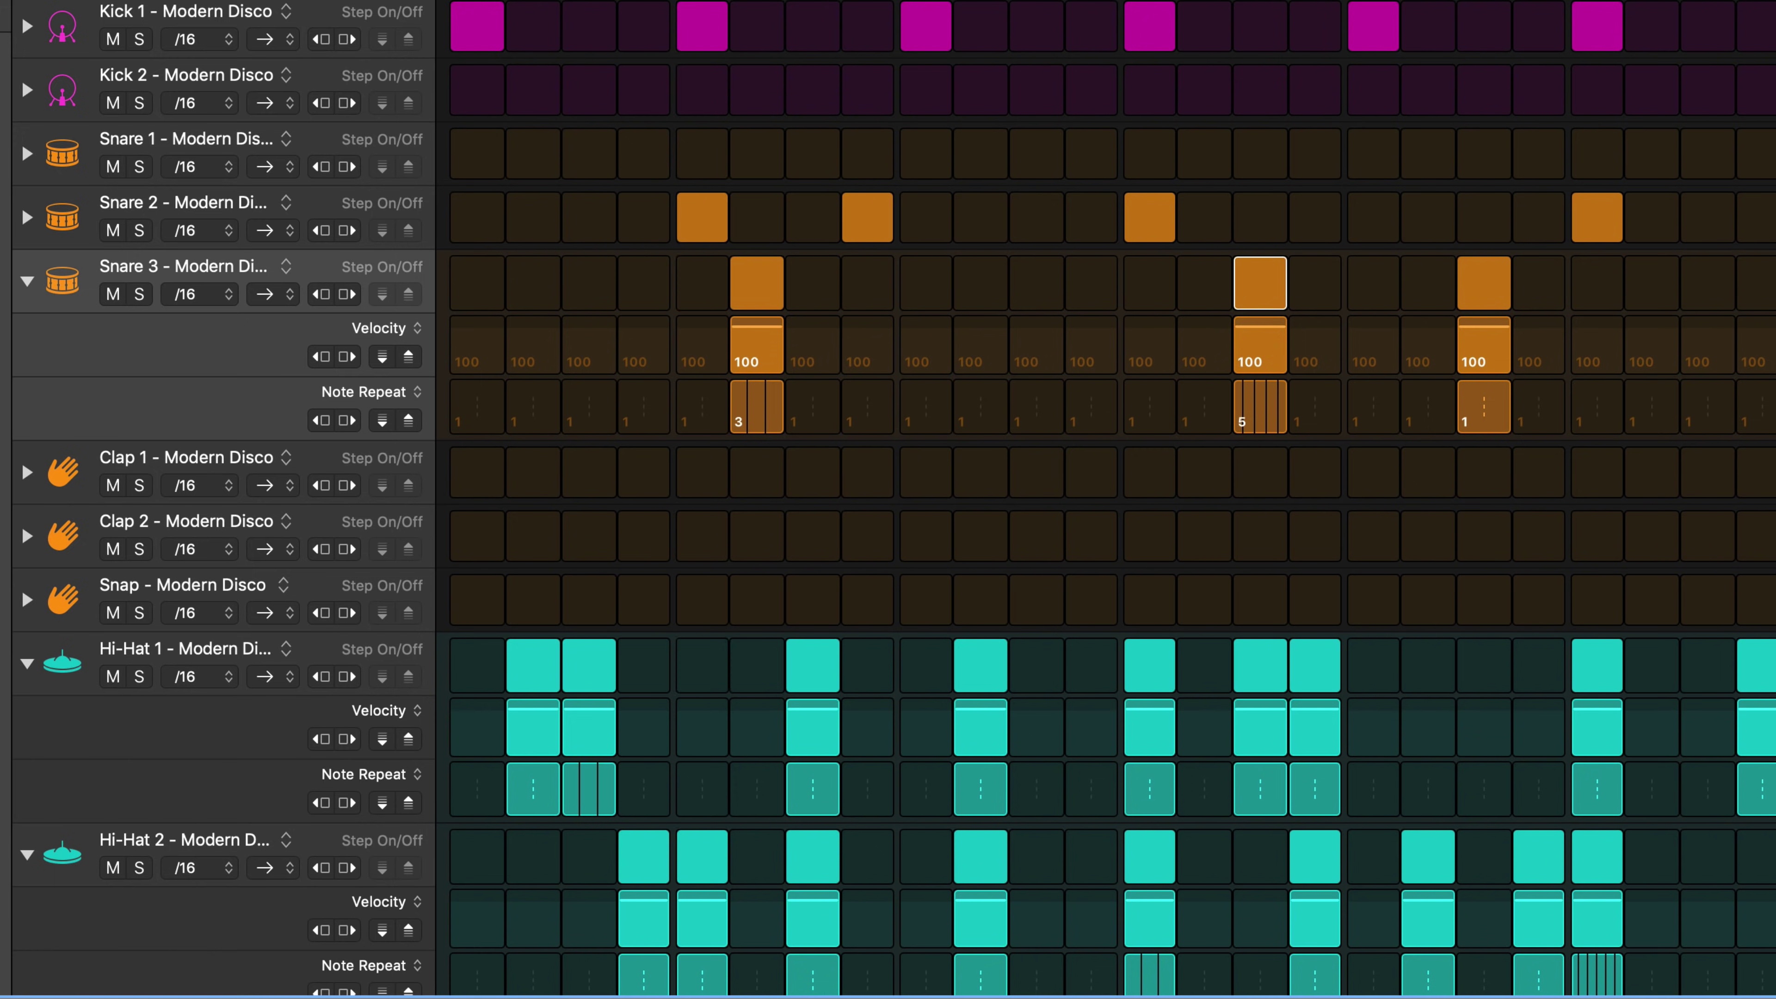
pyautogui.click(138, 275)
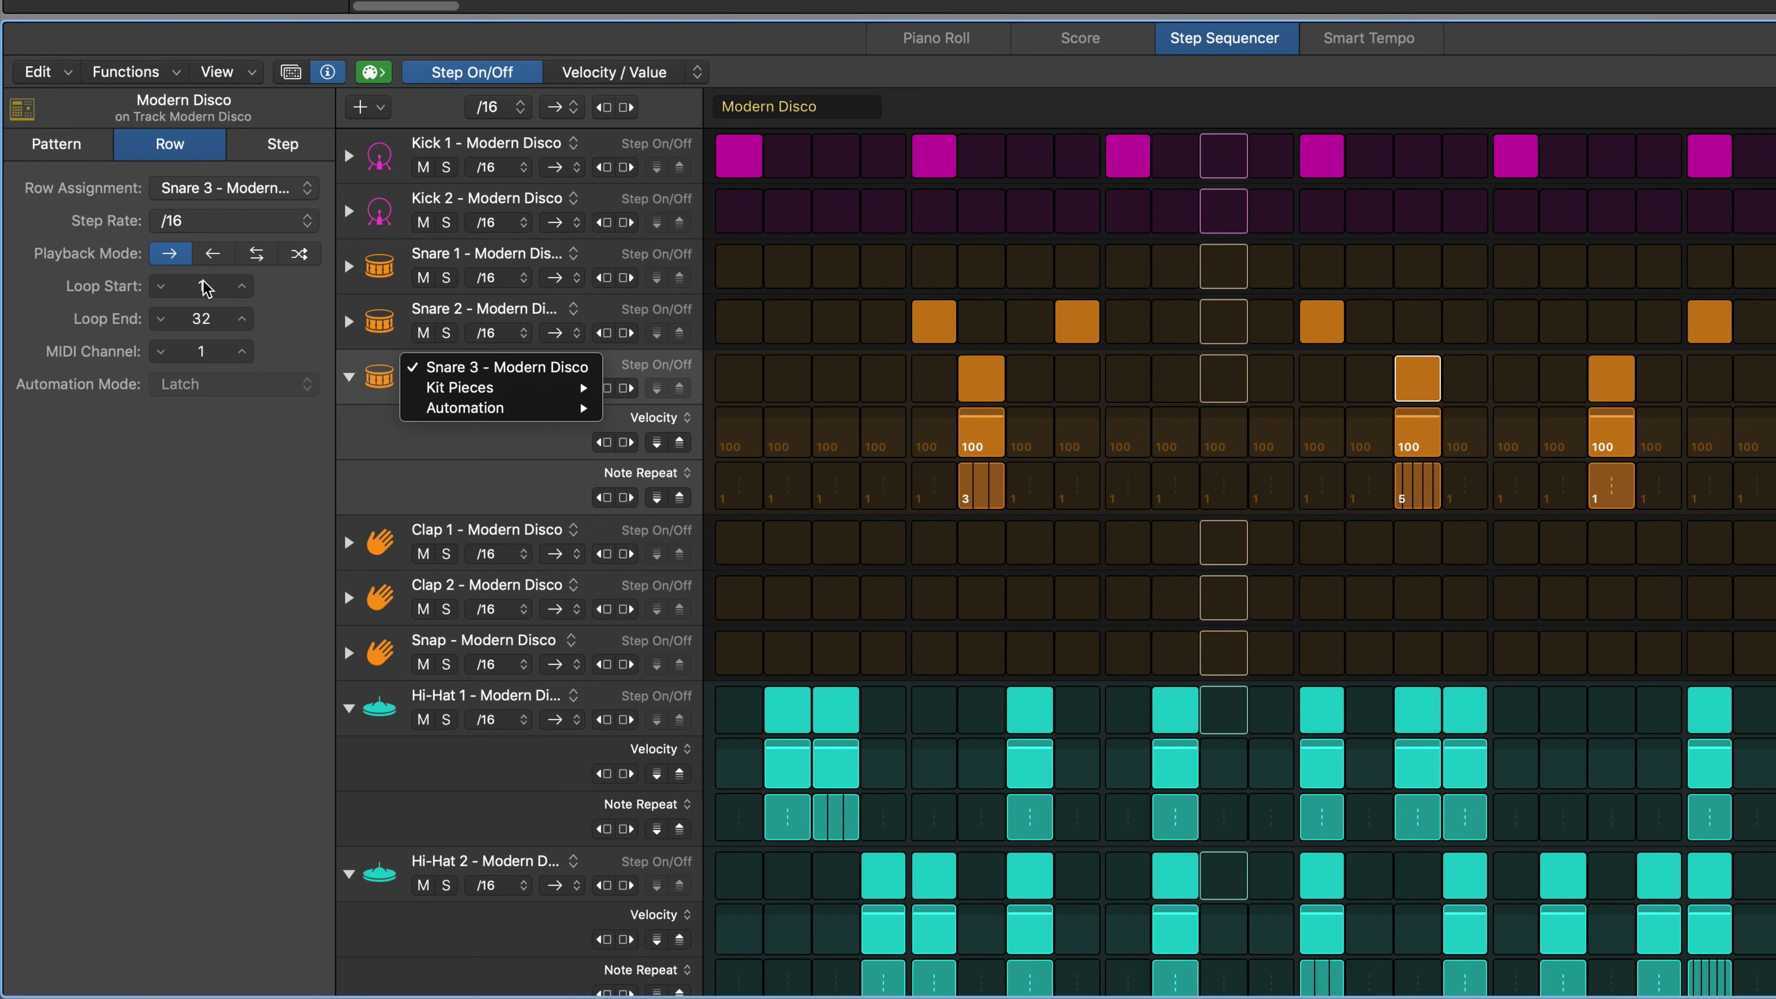
# - Set row loop ranges: Snare 3 steps 3–23, Hi-Hat 1 5–29, Hi-Hat 2 8–32
pyautogui.press('Escape')
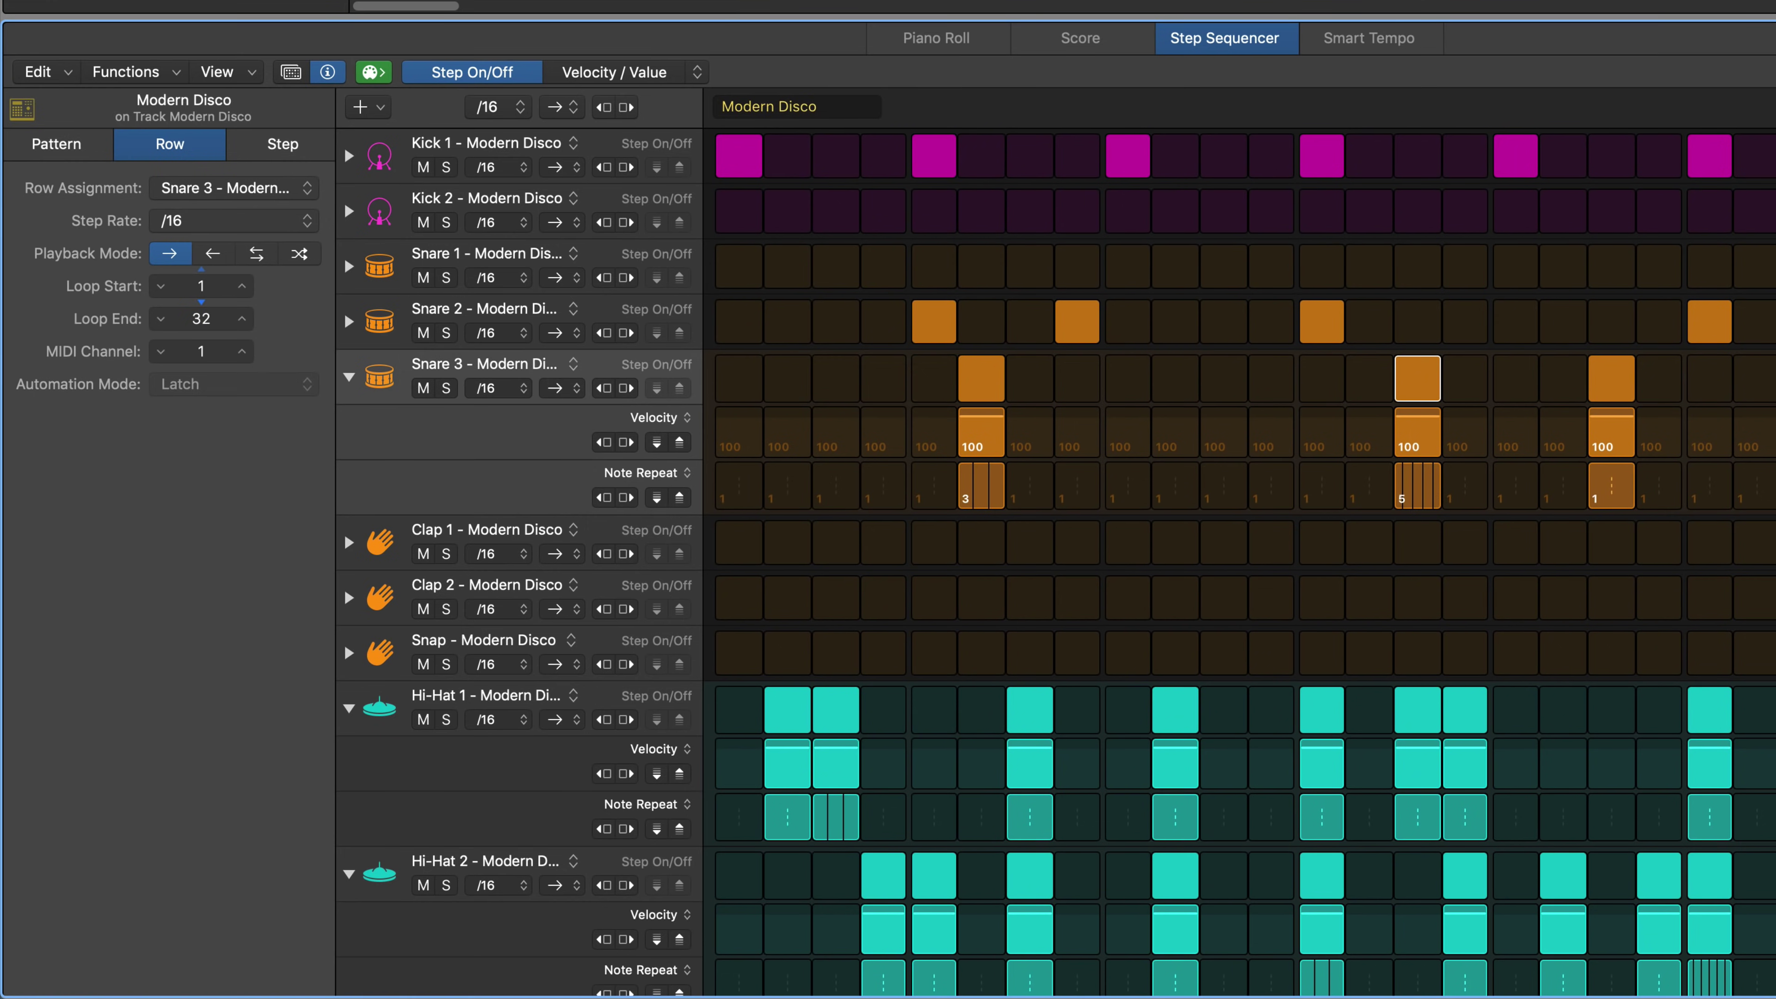
pyautogui.moveTo(201, 285); pyautogui.dragTo(201, 344)
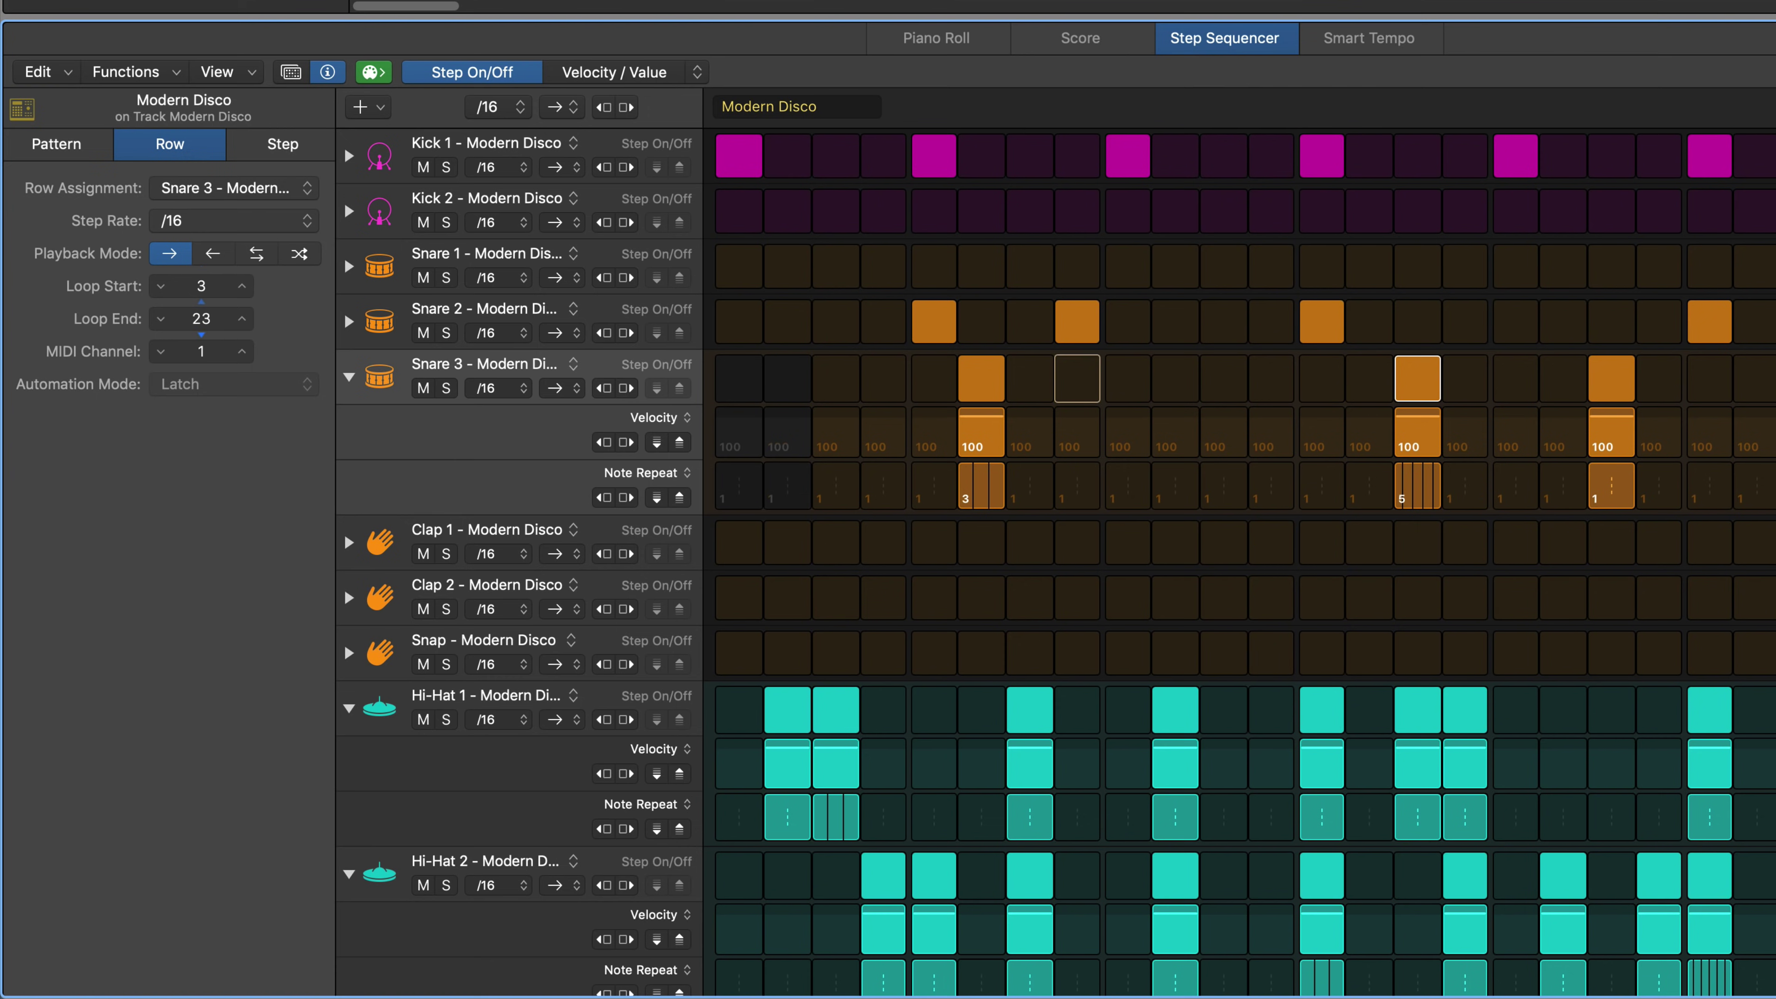
pyautogui.click(509, 706)
pyautogui.click(377, 712)
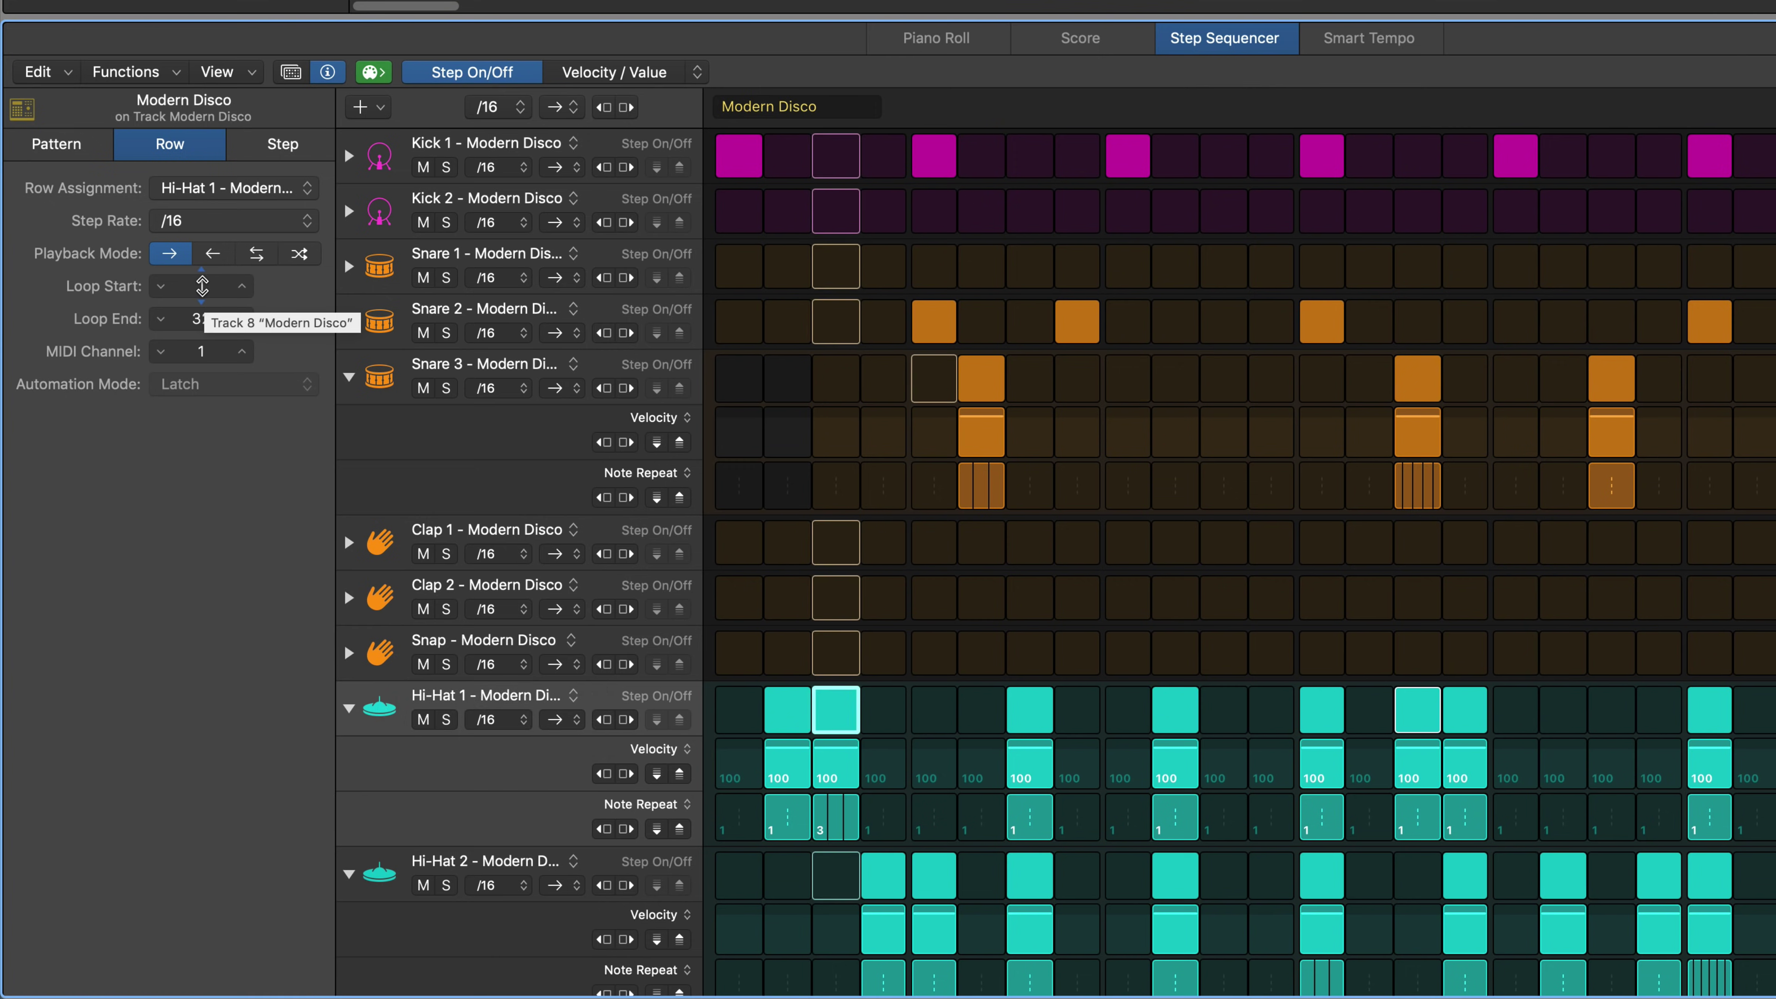
pyautogui.moveTo(202, 285); pyautogui.dragTo(203, 265)
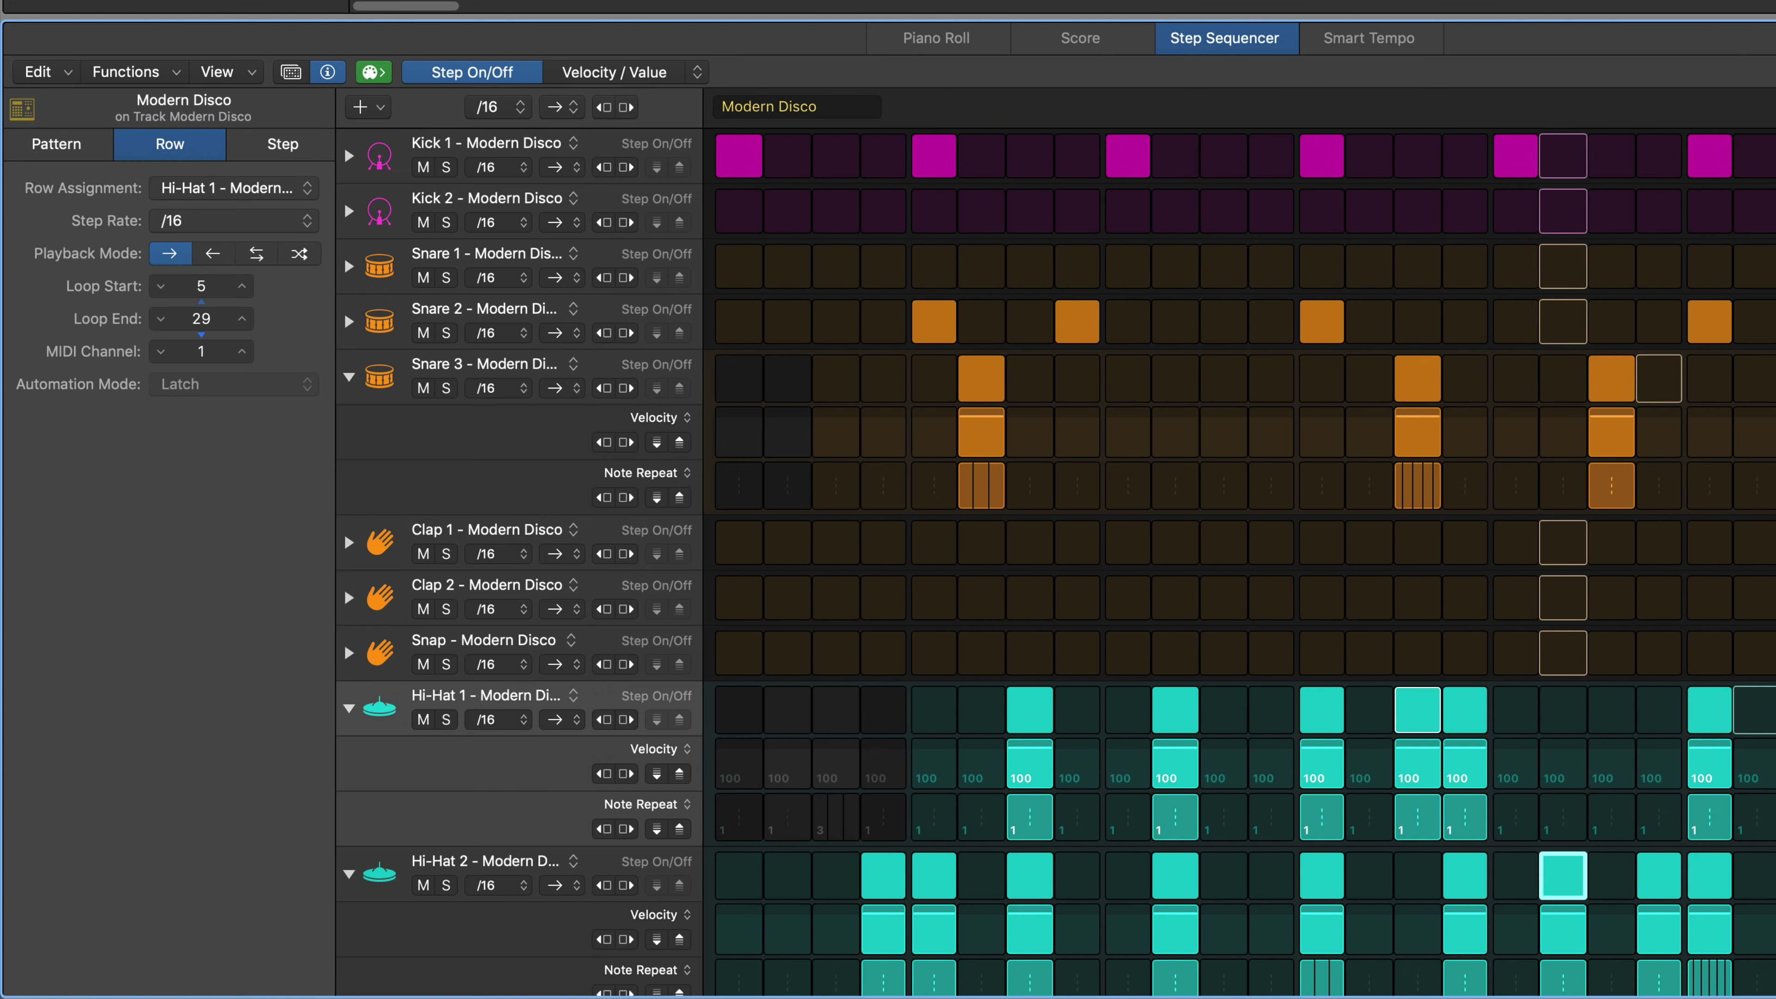
pyautogui.scroll(-2, 337, 337)
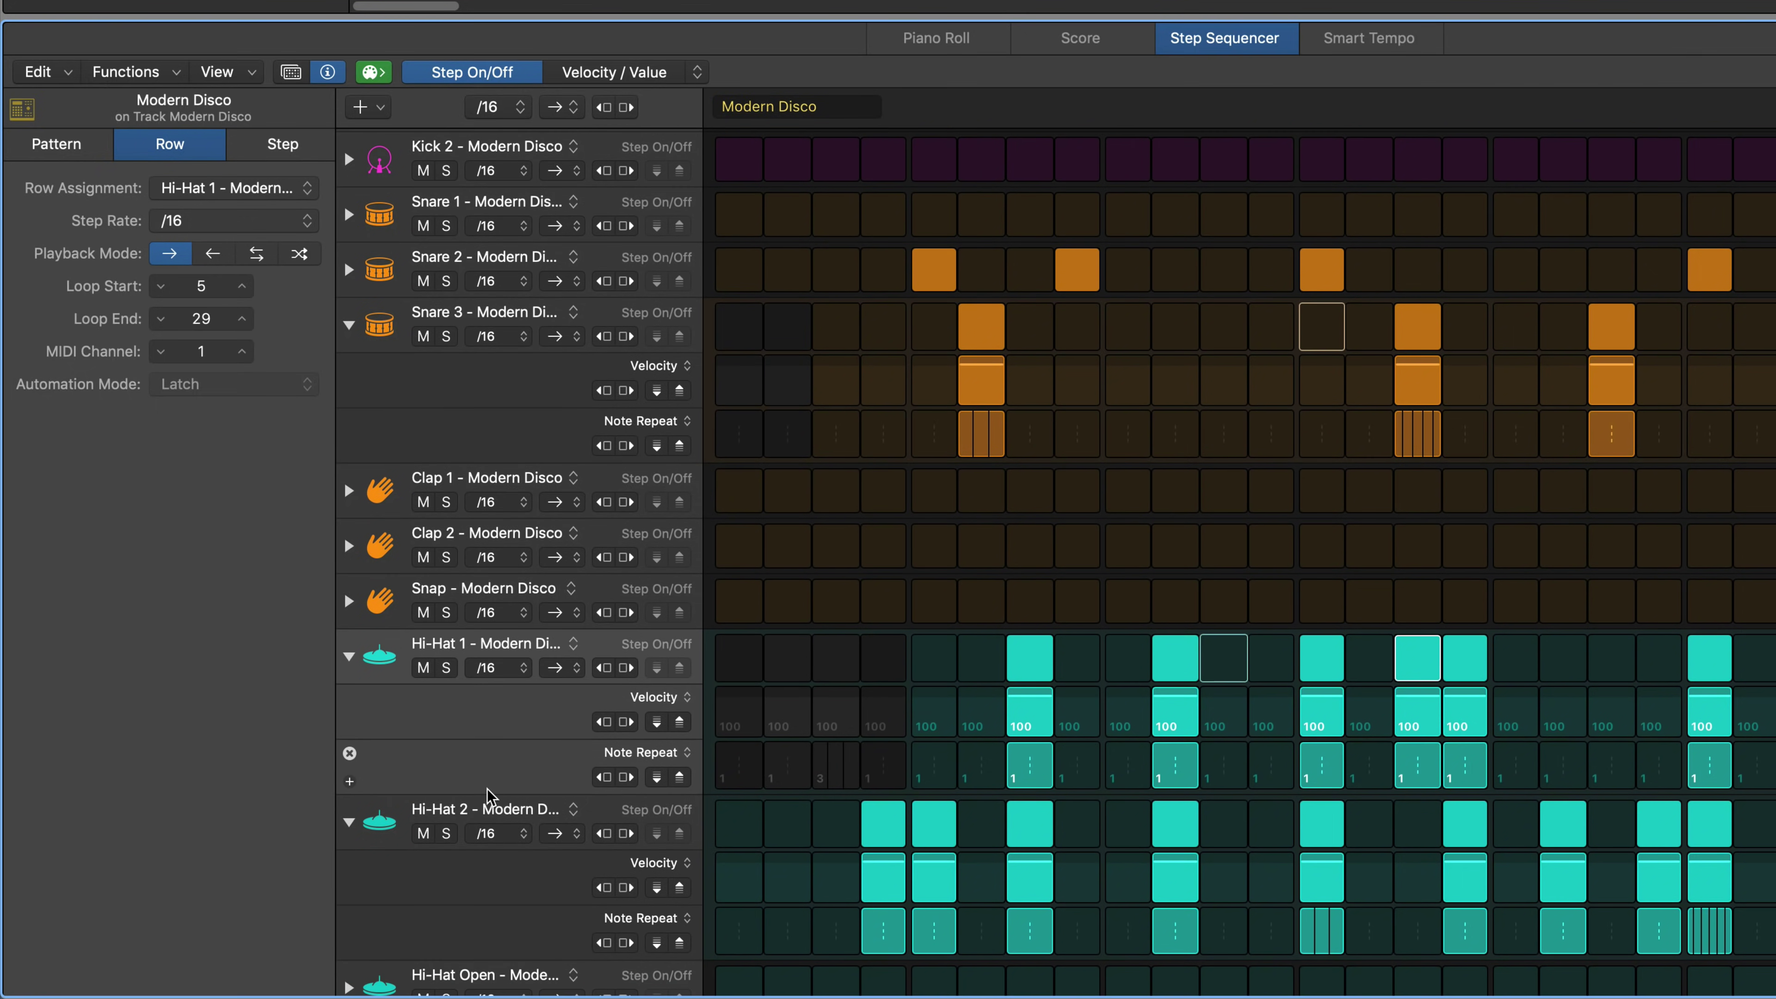
pyautogui.click(489, 797)
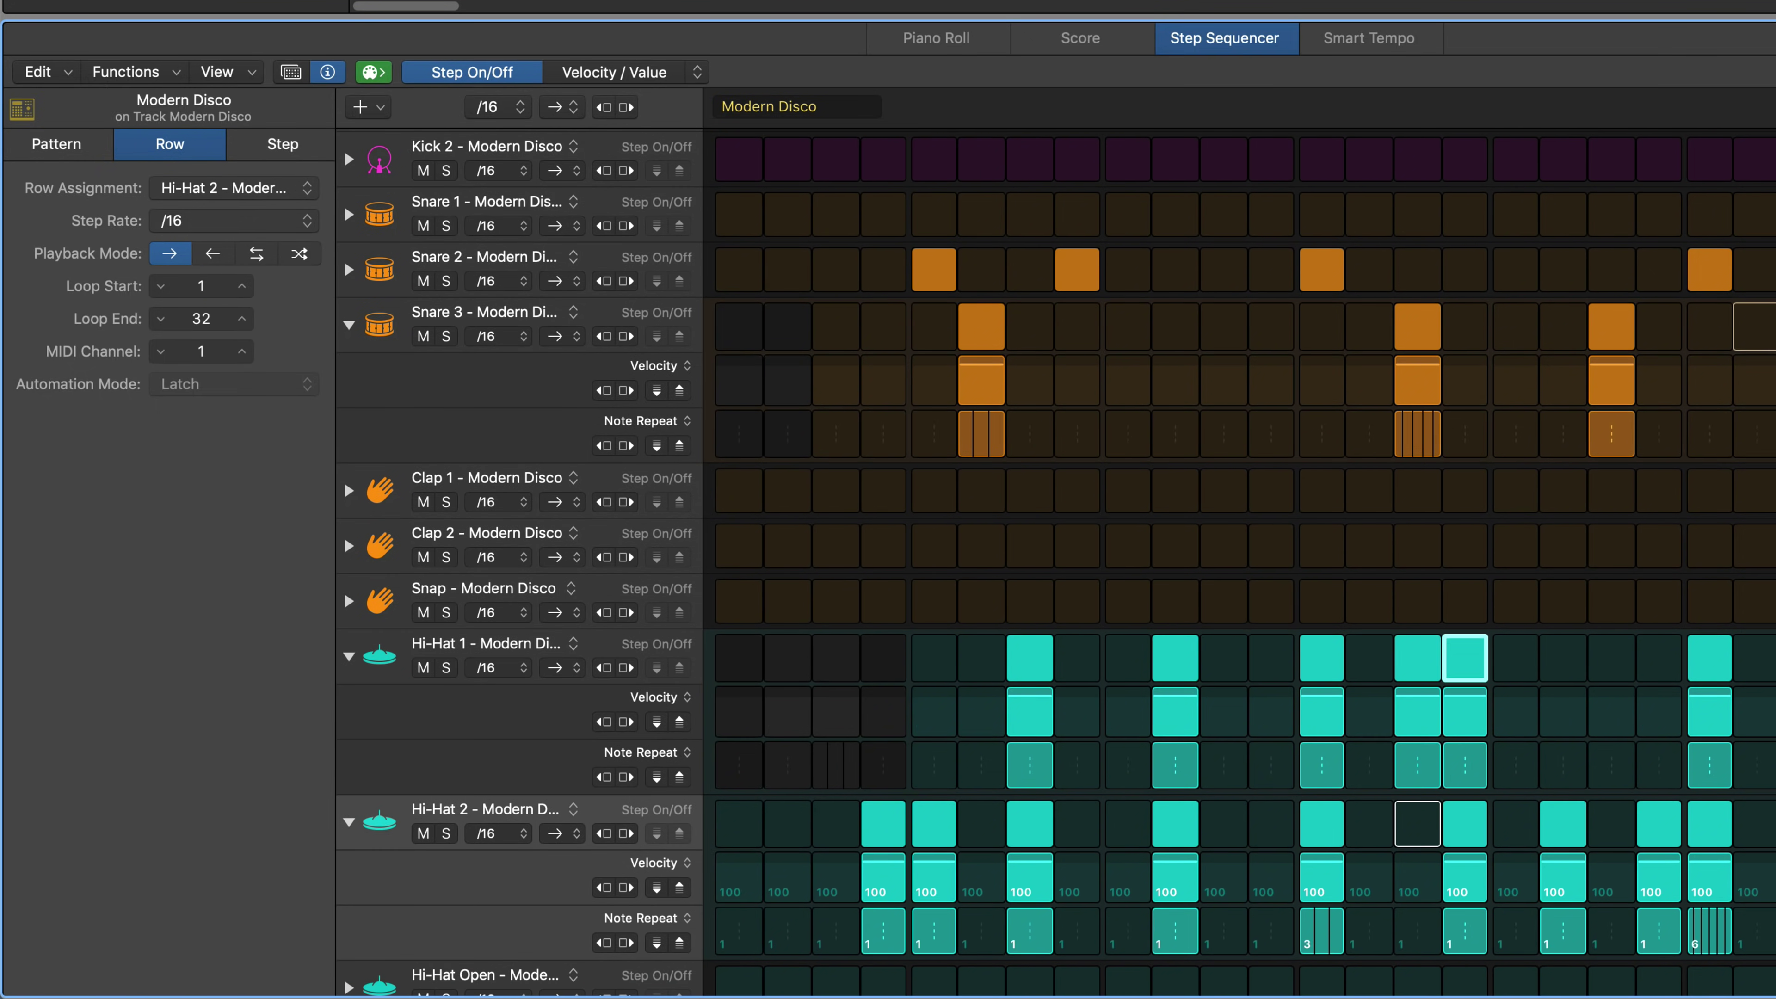
pyautogui.moveTo(201, 285); pyautogui.dragTo(200, 265)
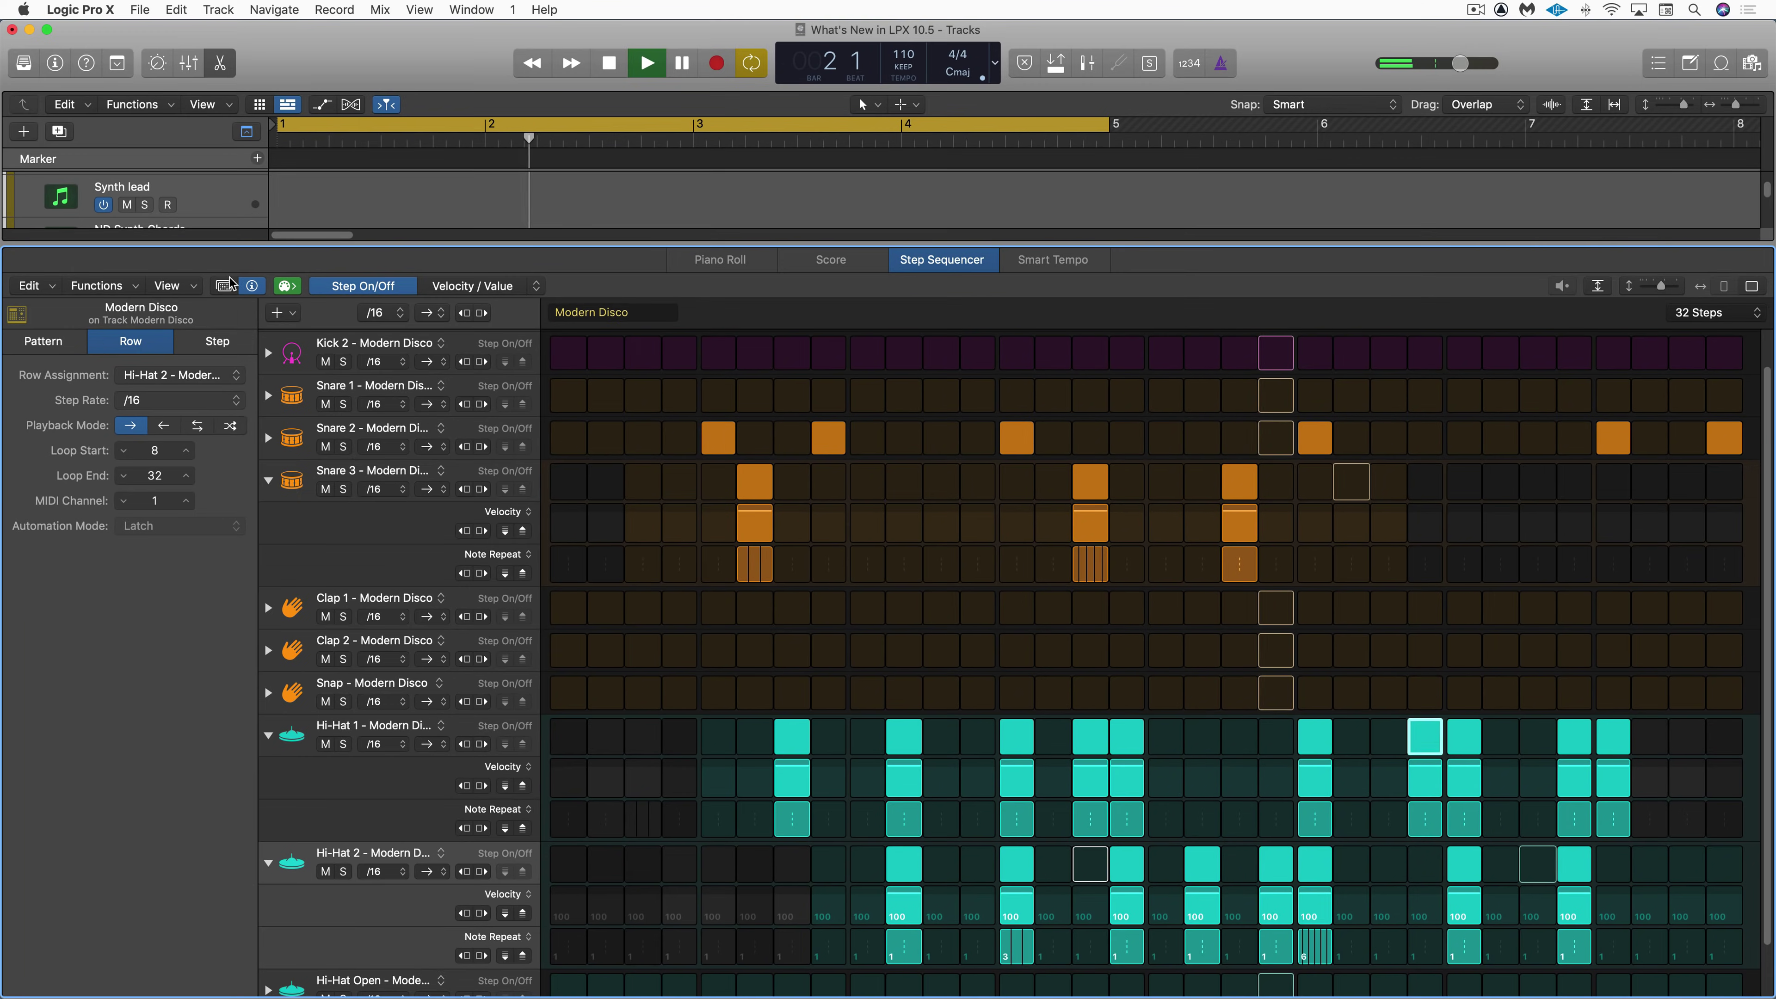
# - Load the Hard Funk pattern from the Pattern Browser's Drums category
pyautogui.click(225, 285)
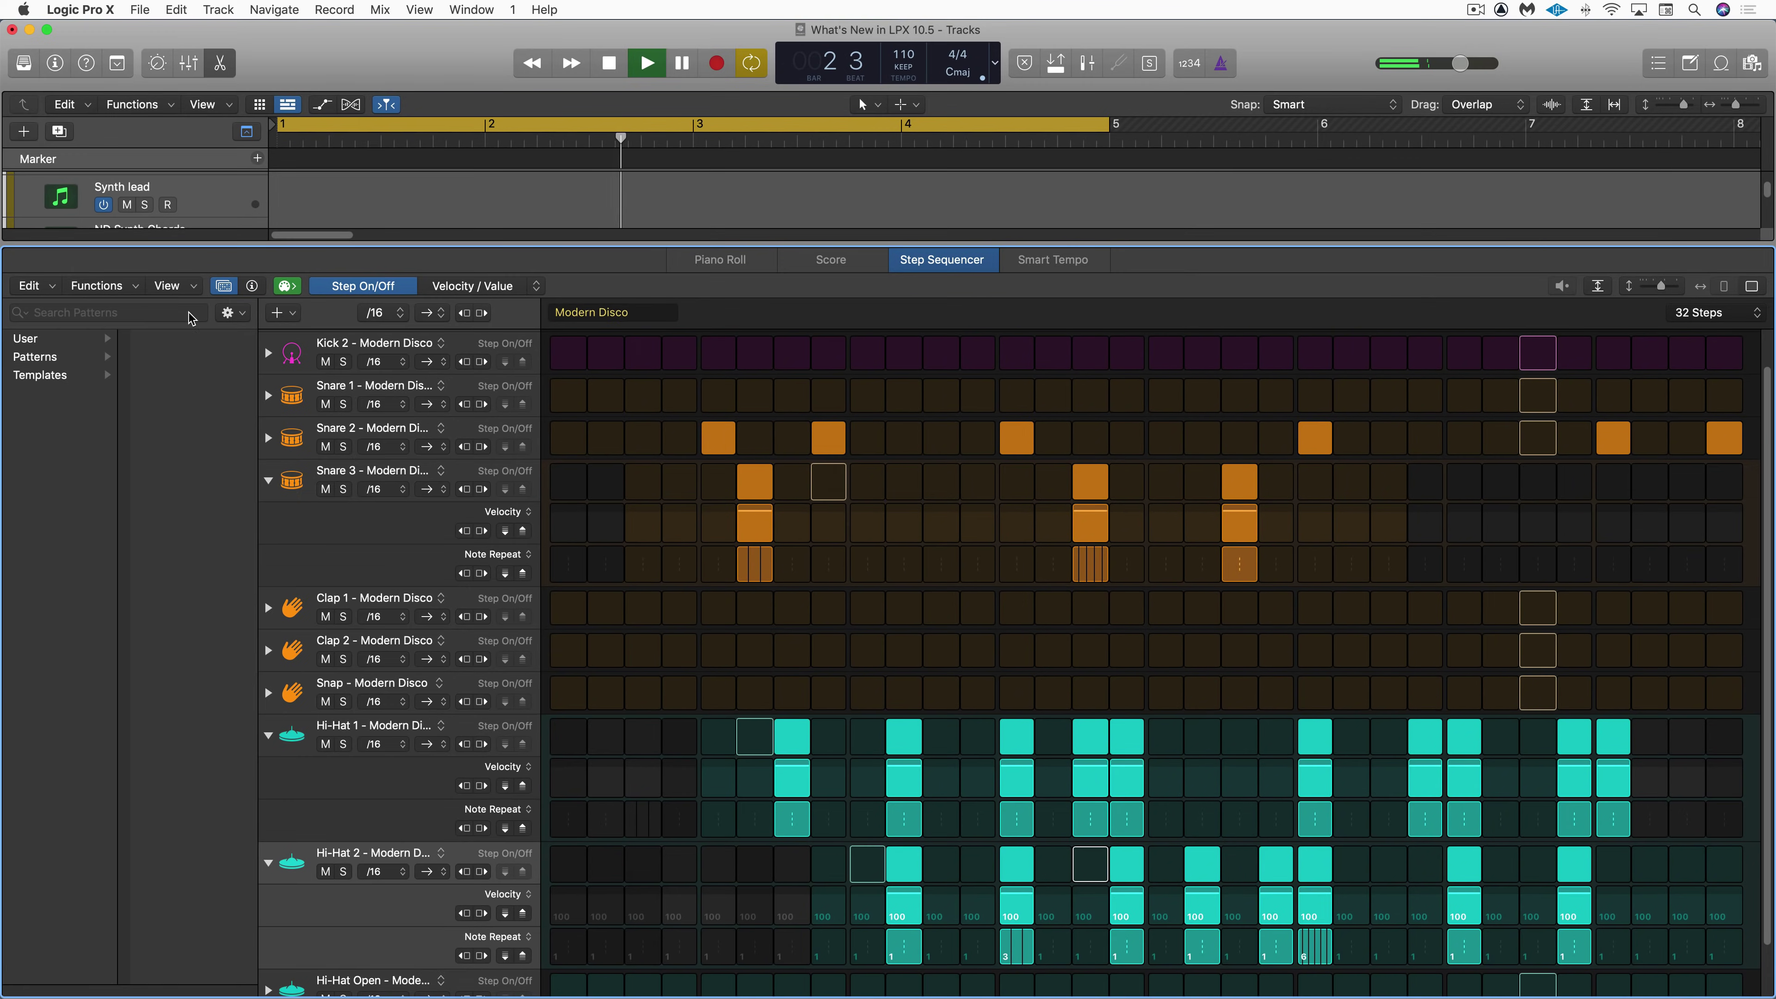
pyautogui.click(42, 357)
pyautogui.click(157, 356)
pyautogui.click(179, 411)
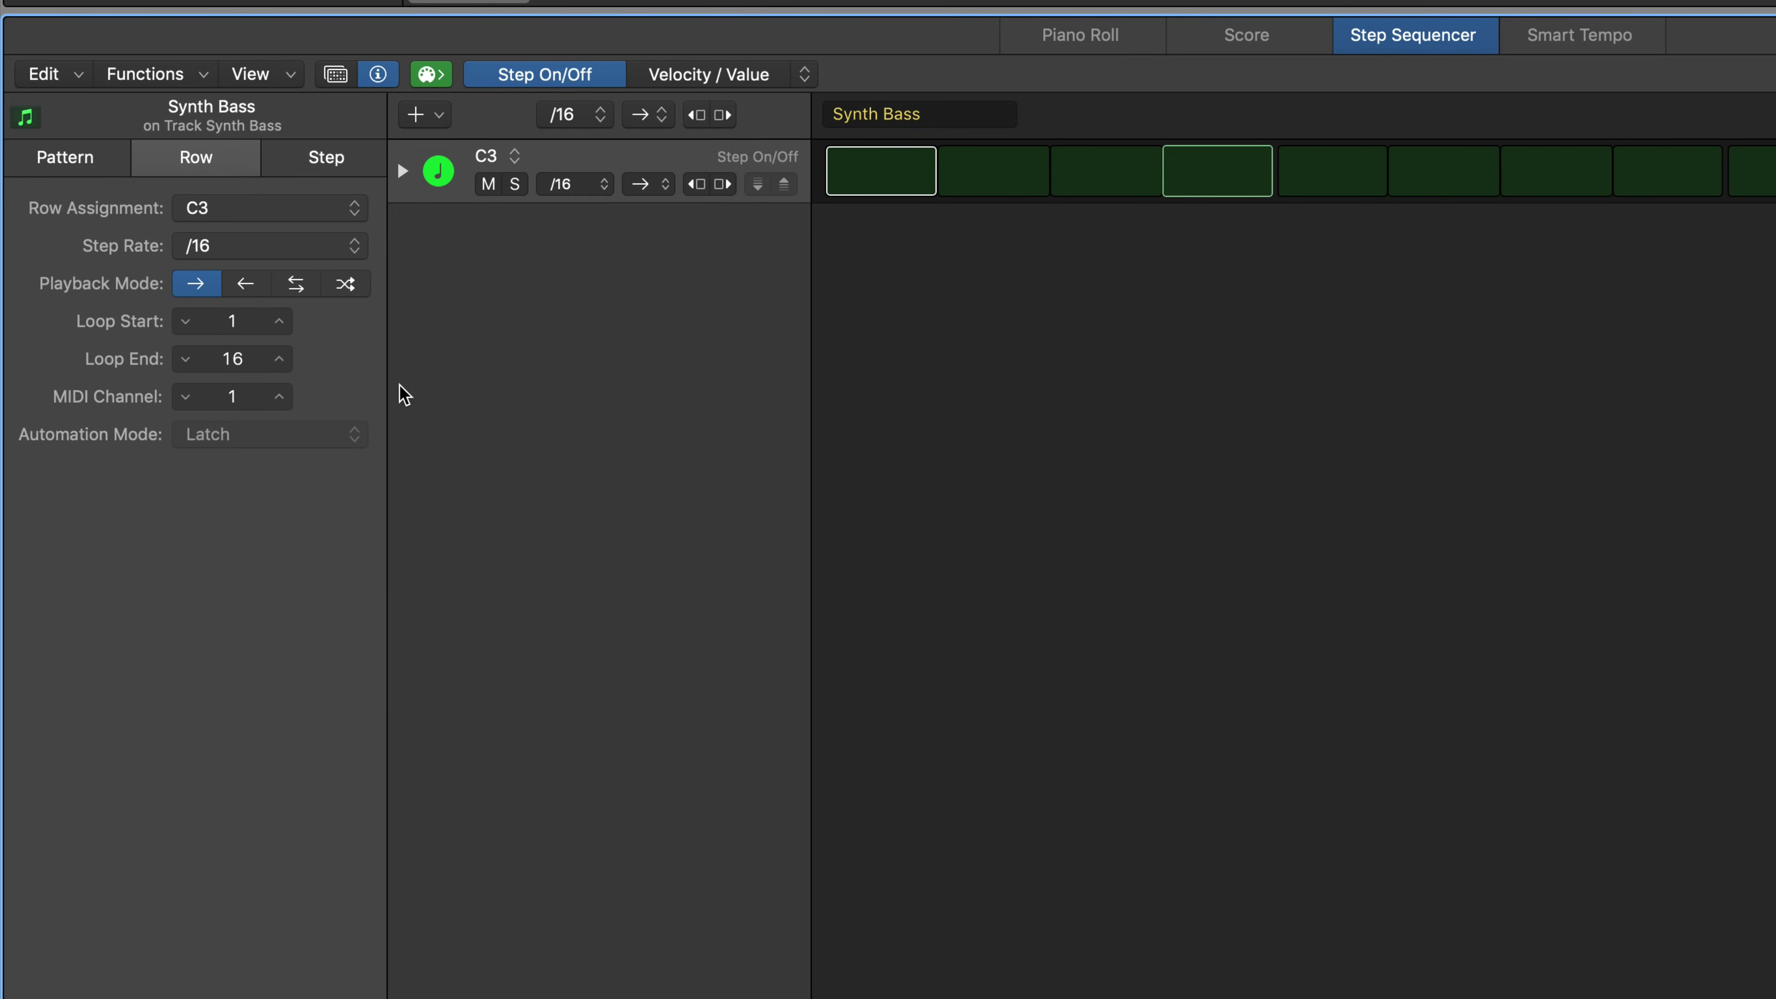
# - Add note rows with Learn Mode and enter bass steps on A#1, G1, F1, C2 and C3
pyautogui.click(174, 62)
pyautogui.click(178, 93)
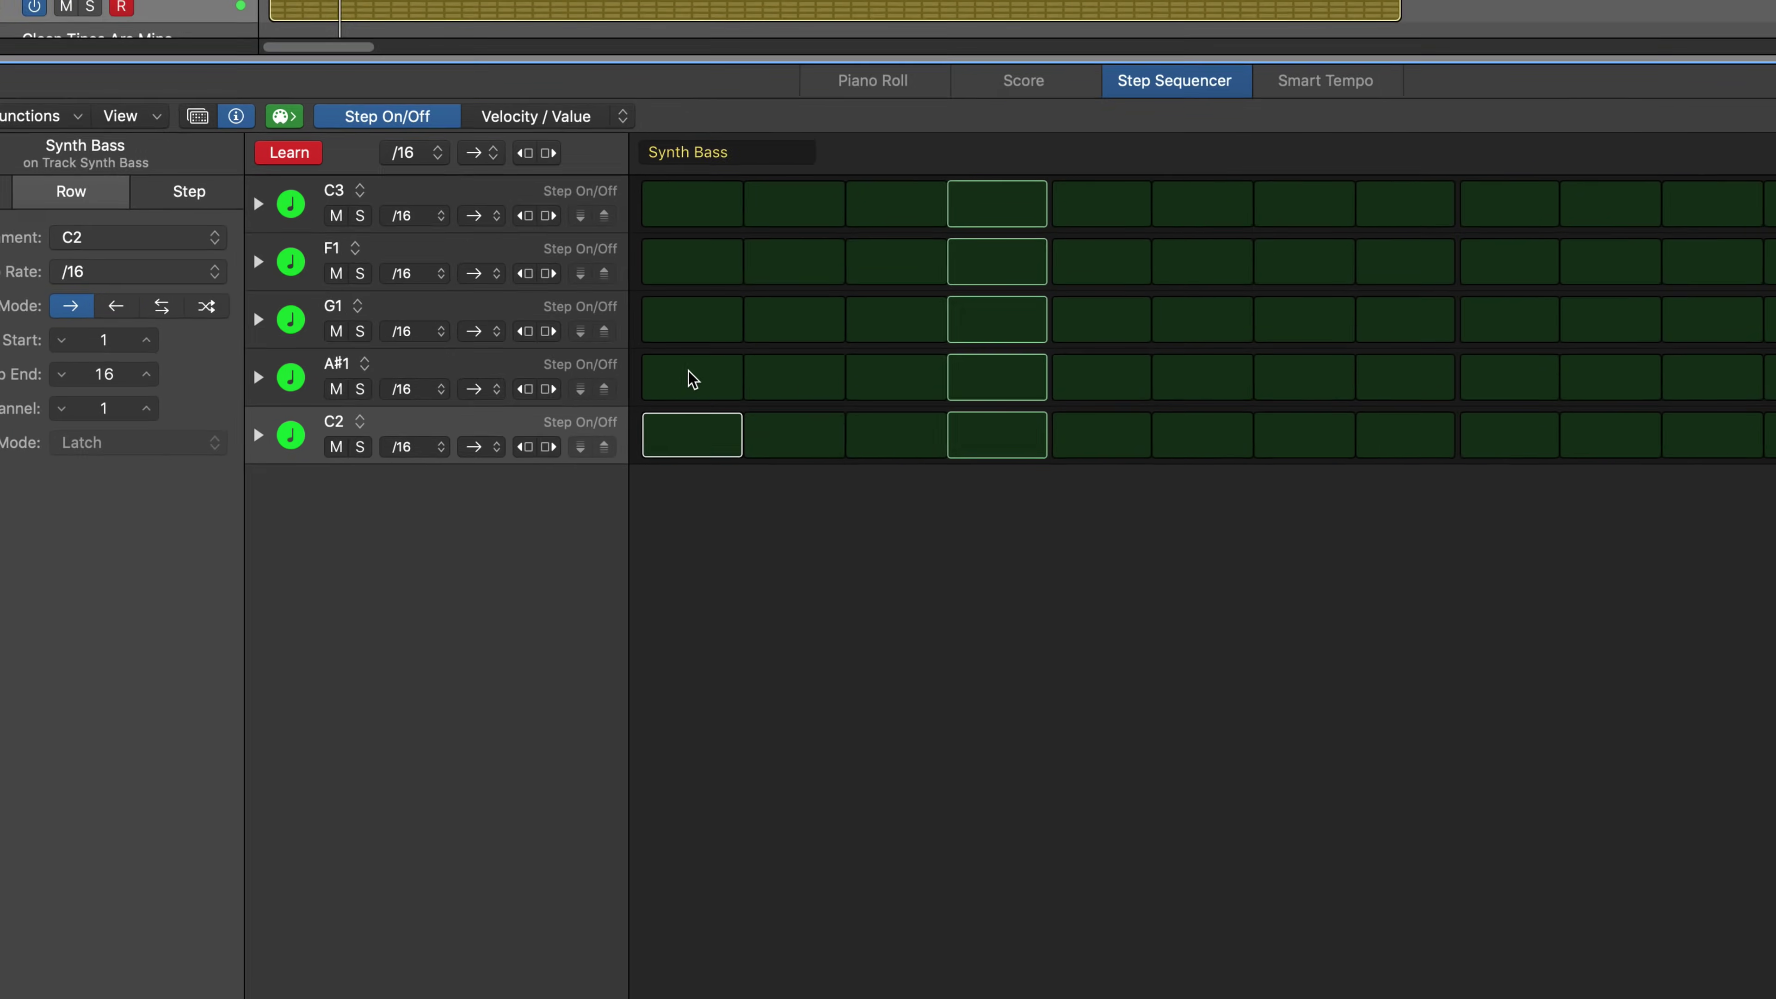
pyautogui.click(881, 362)
pyautogui.click(769, 404)
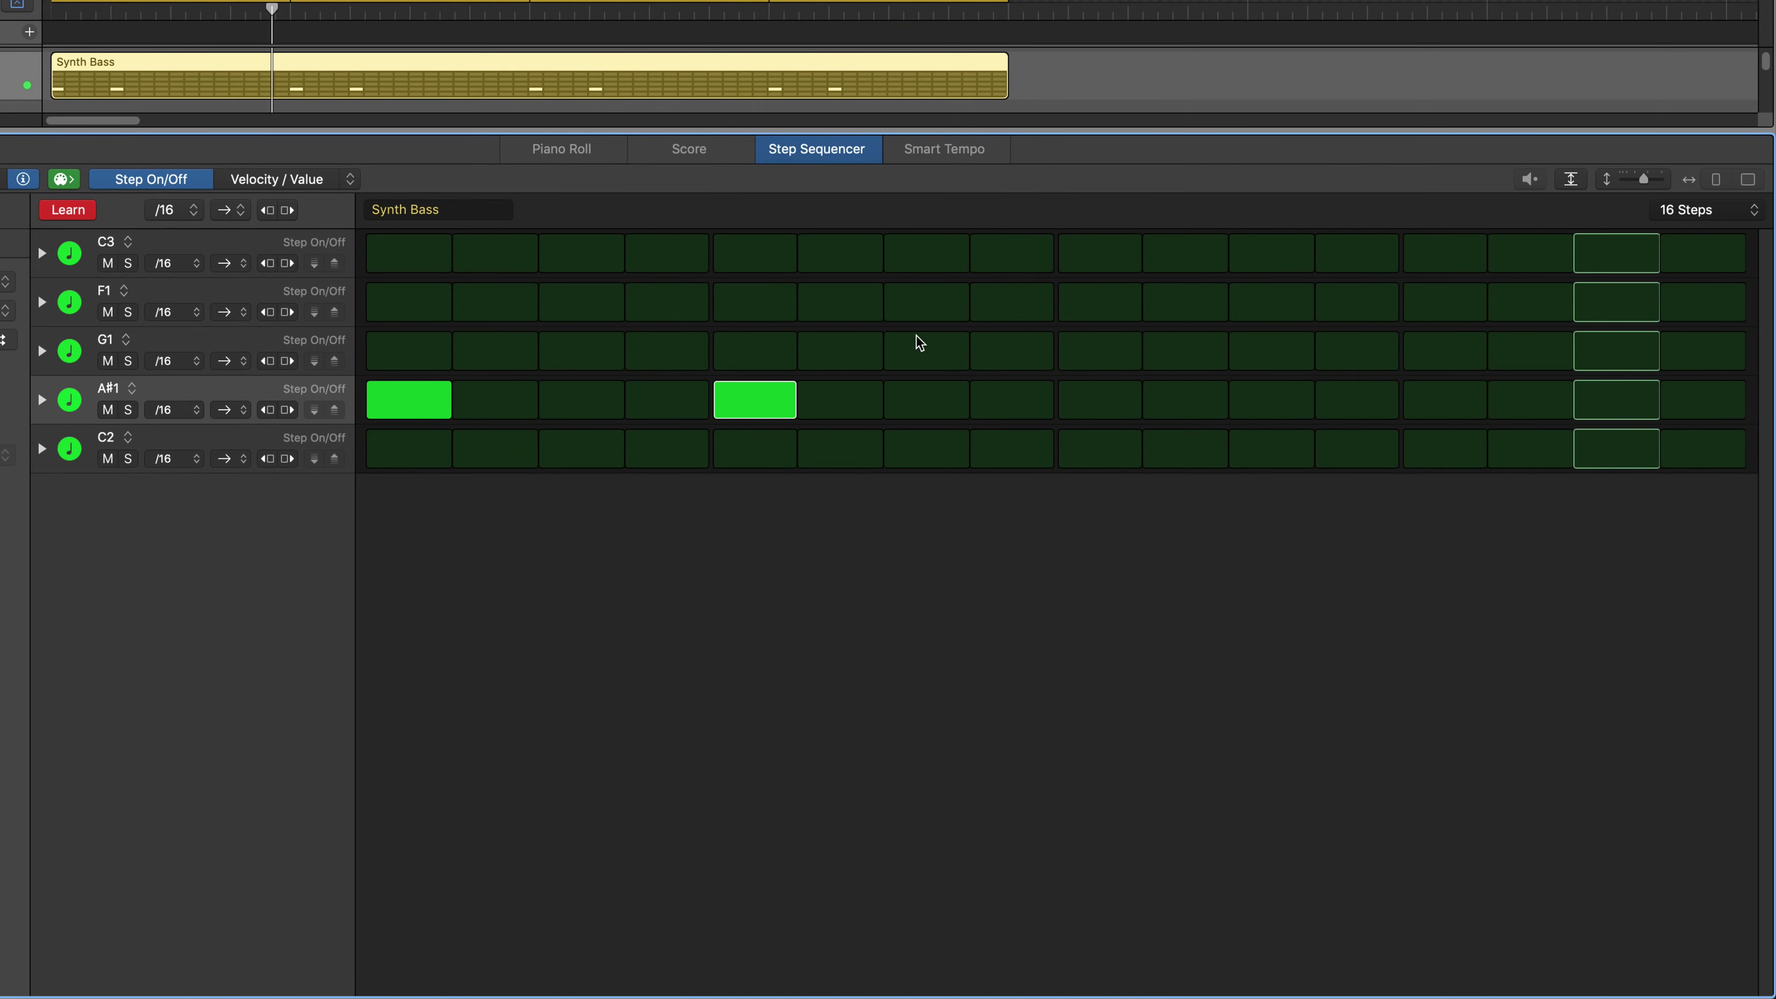
pyautogui.click(915, 346)
pyautogui.click(1197, 304)
pyautogui.click(1271, 403)
pyautogui.click(1532, 444)
pyautogui.click(1630, 310)
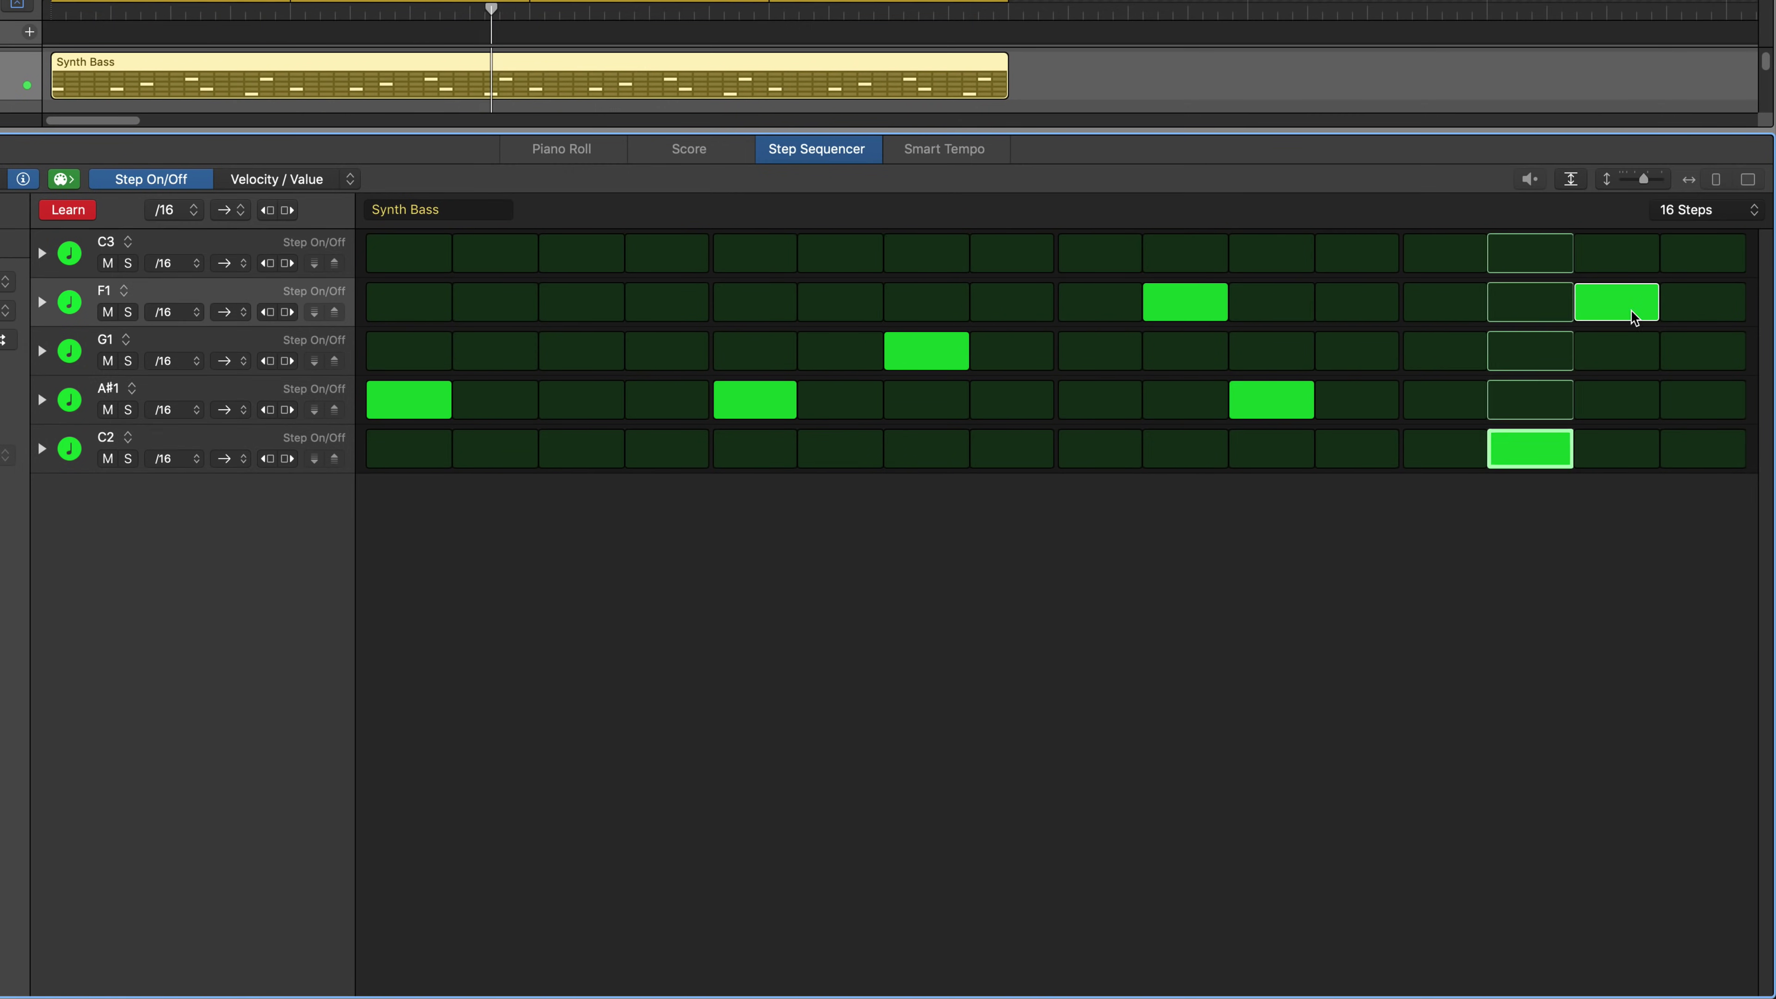
pyautogui.click(1707, 258)
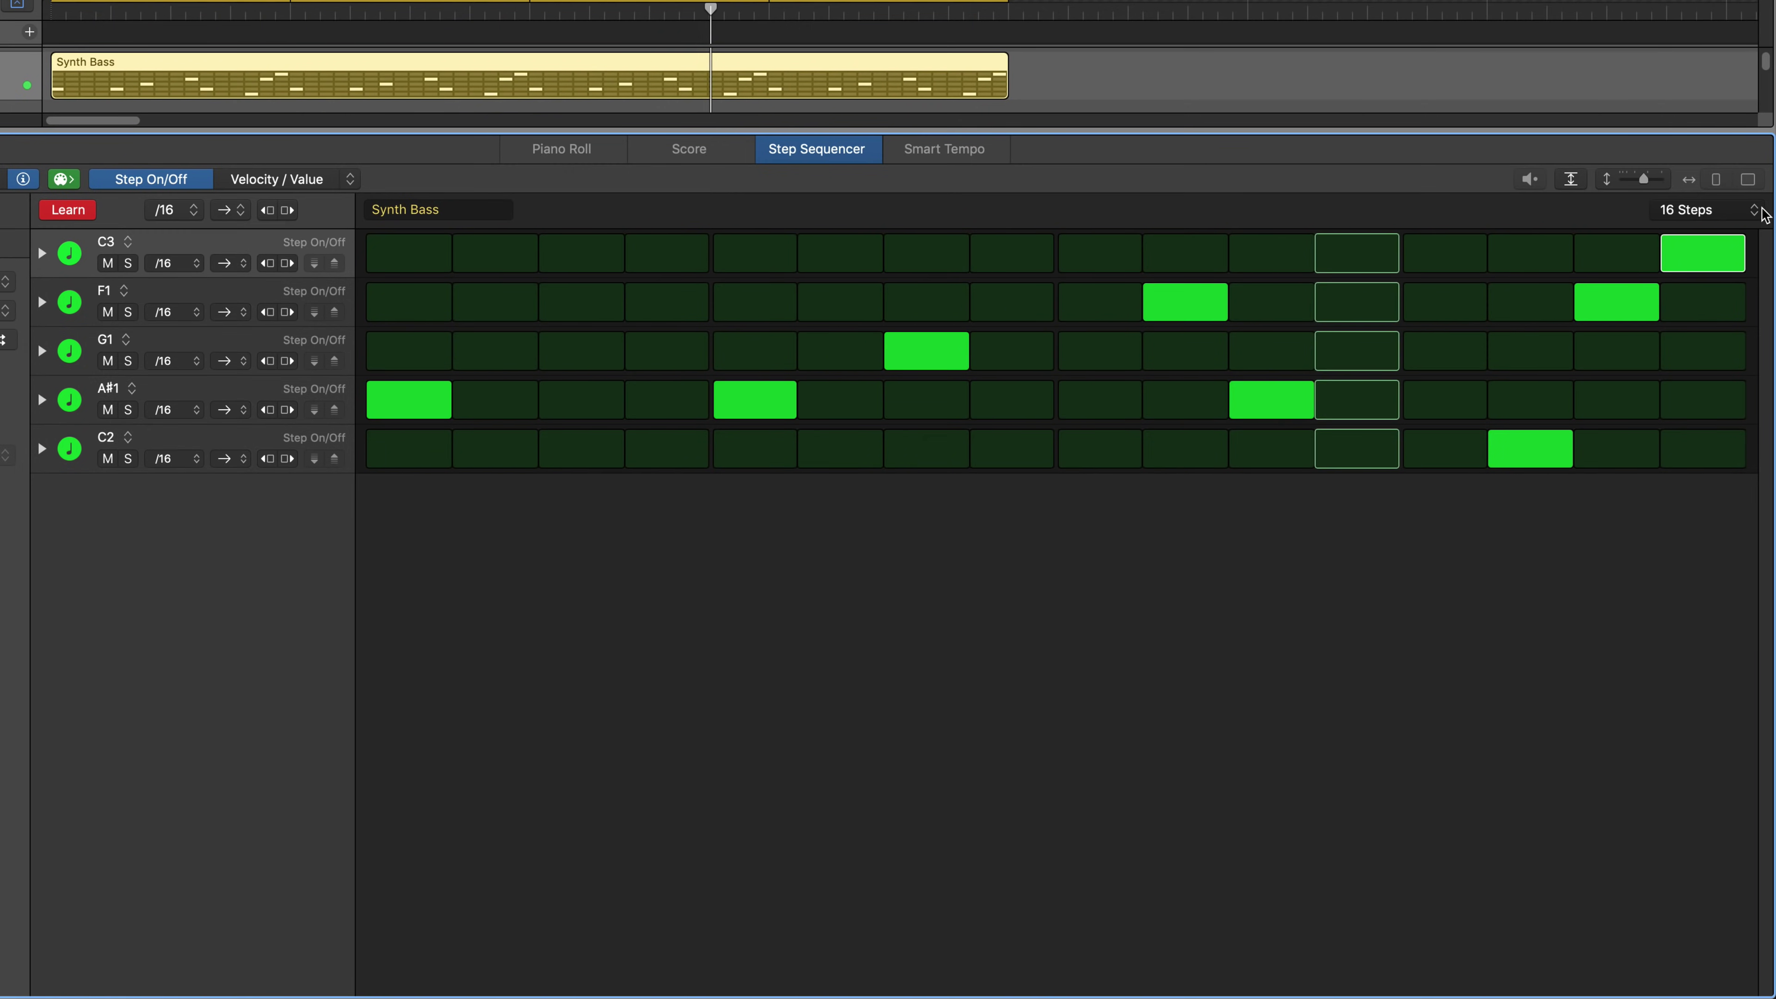
# - Extend the Synth Bass pattern to 32 steps and add another G1 step
pyautogui.click(1755, 210)
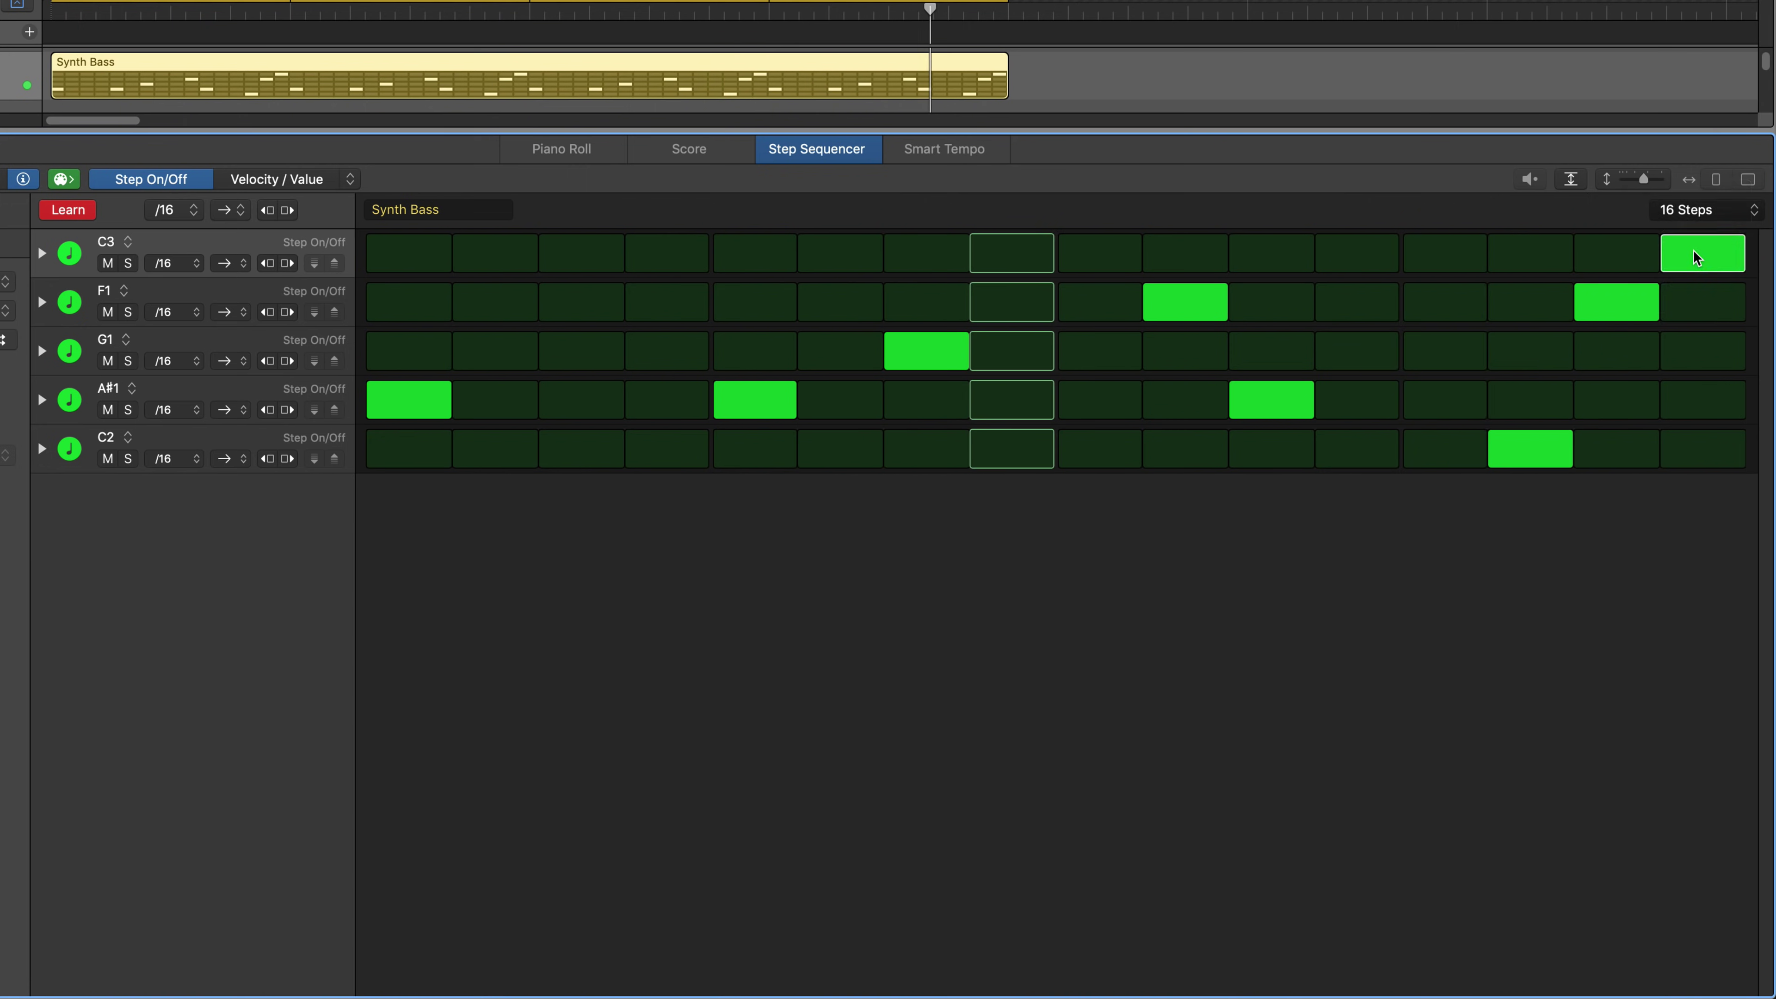
pyautogui.click(1686, 248)
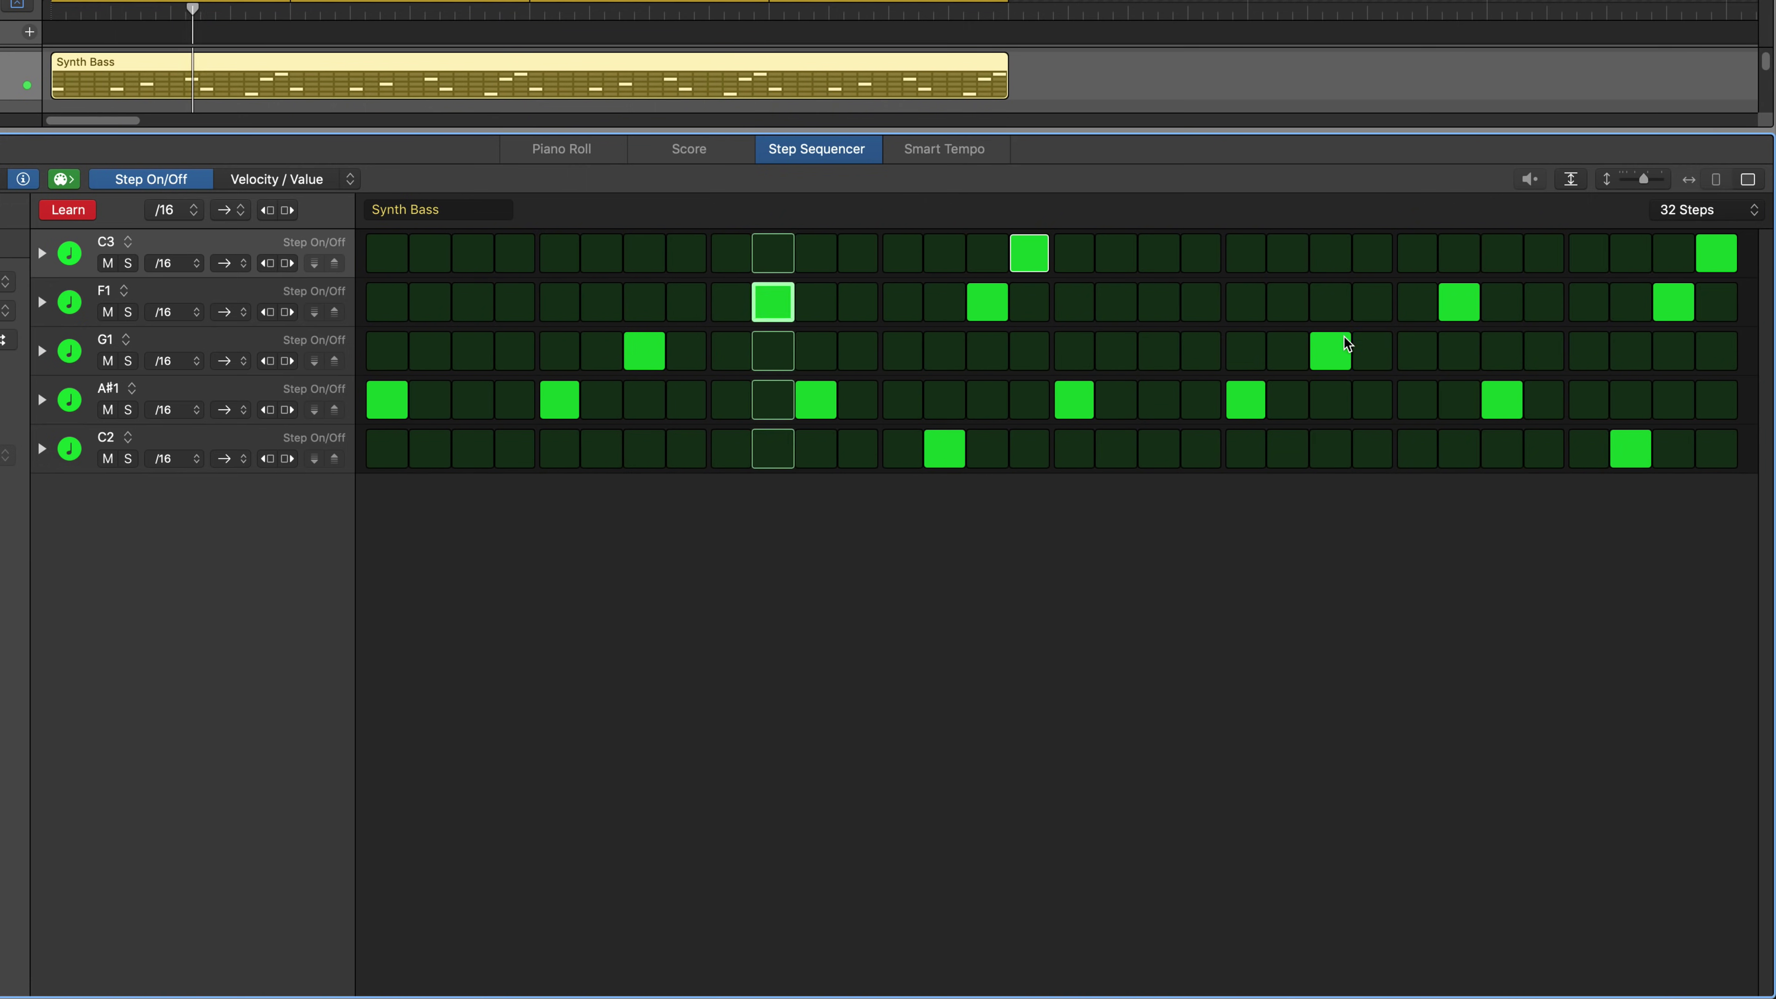
pyautogui.click(1281, 341)
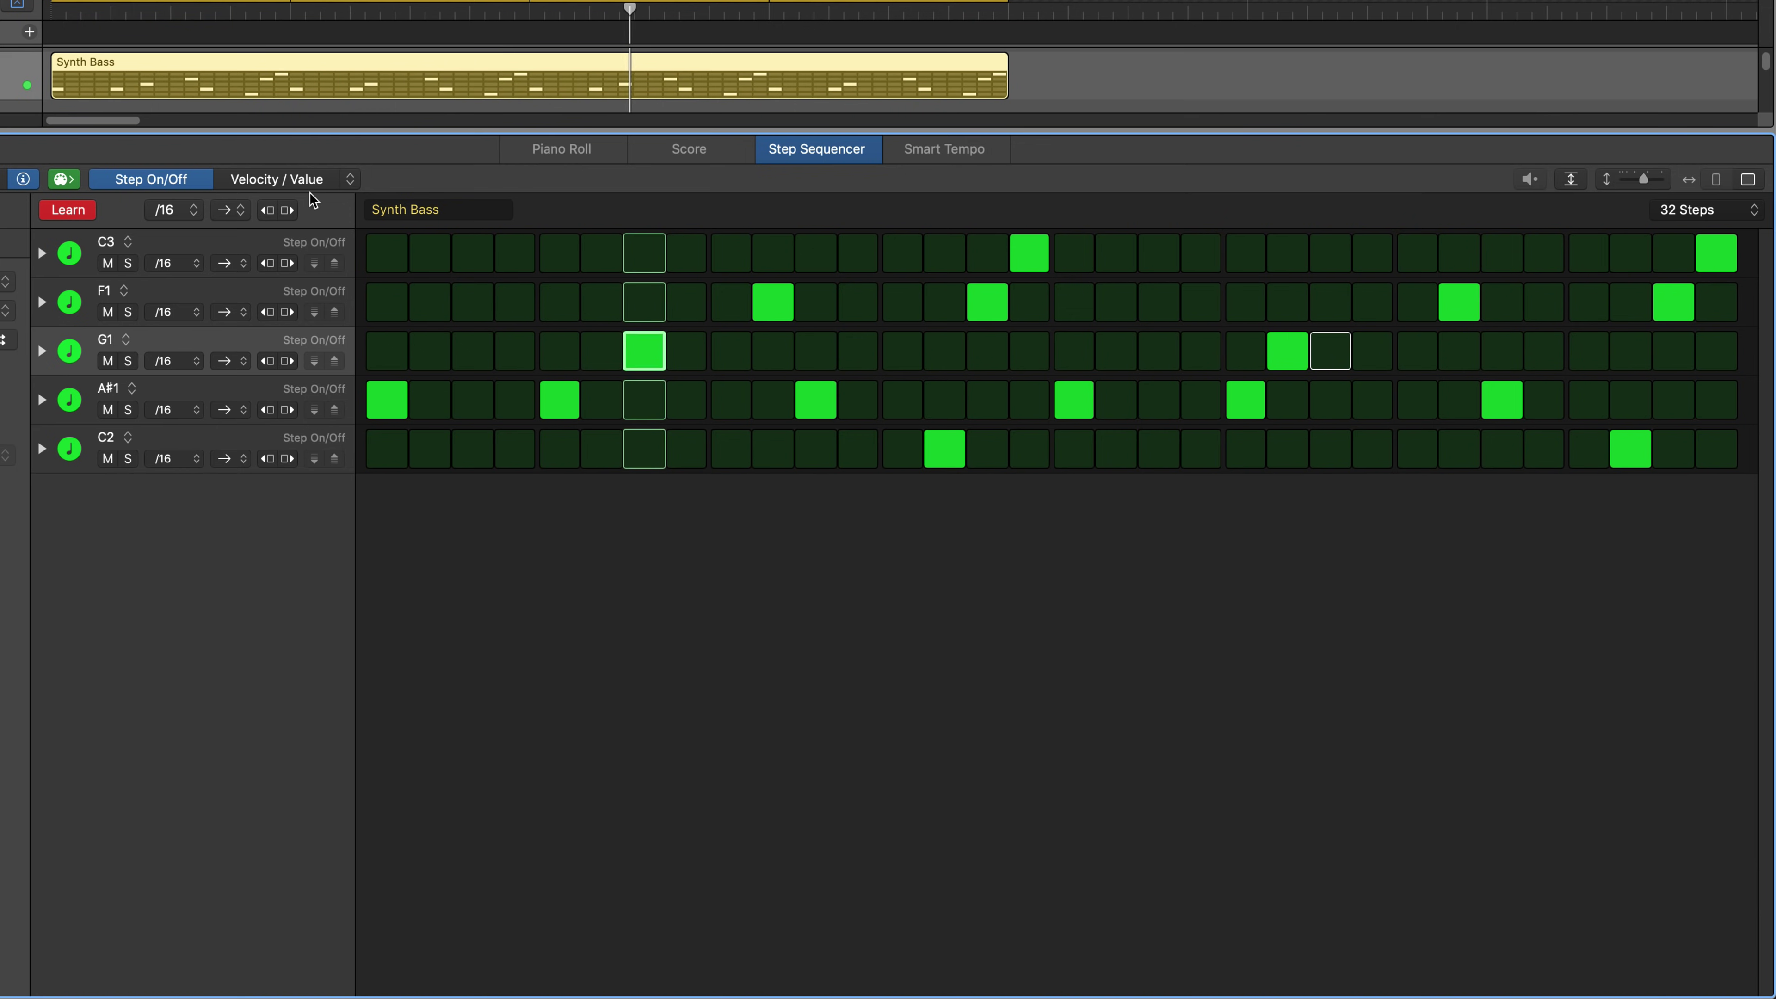
# - Switch an F1 parameter lane to Skip and mark three F1 steps to skip
pyautogui.click(41, 302)
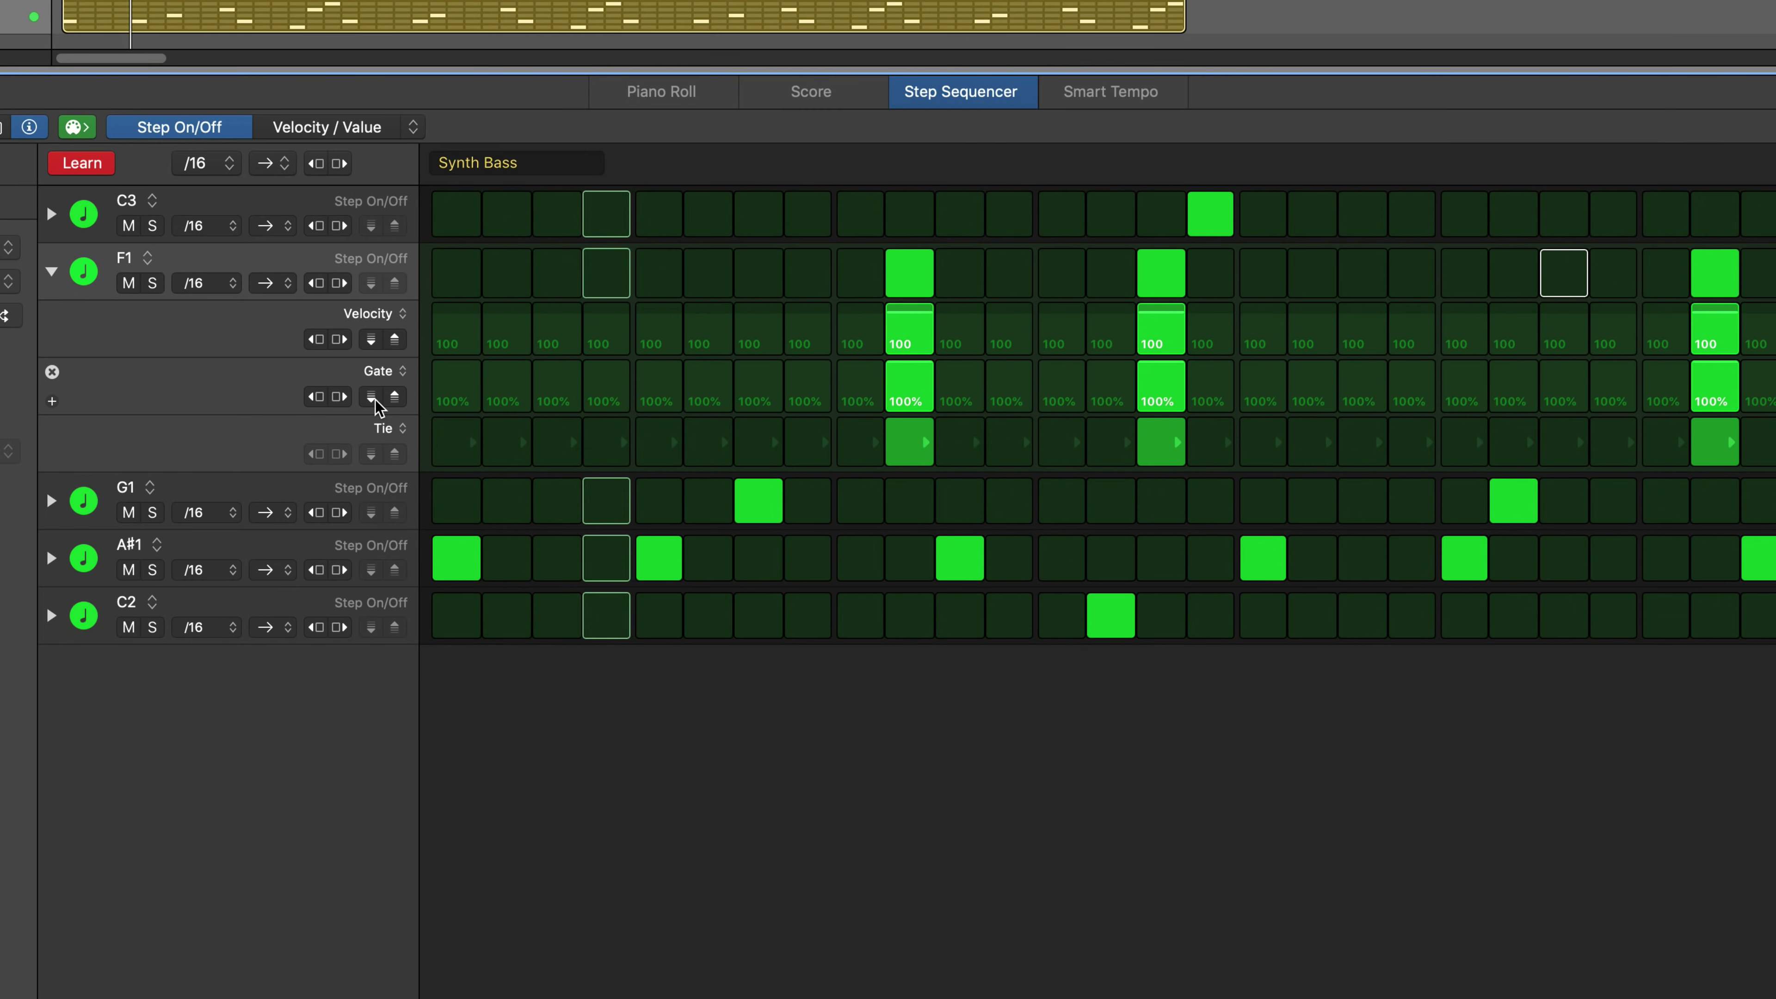
pyautogui.click(377, 429)
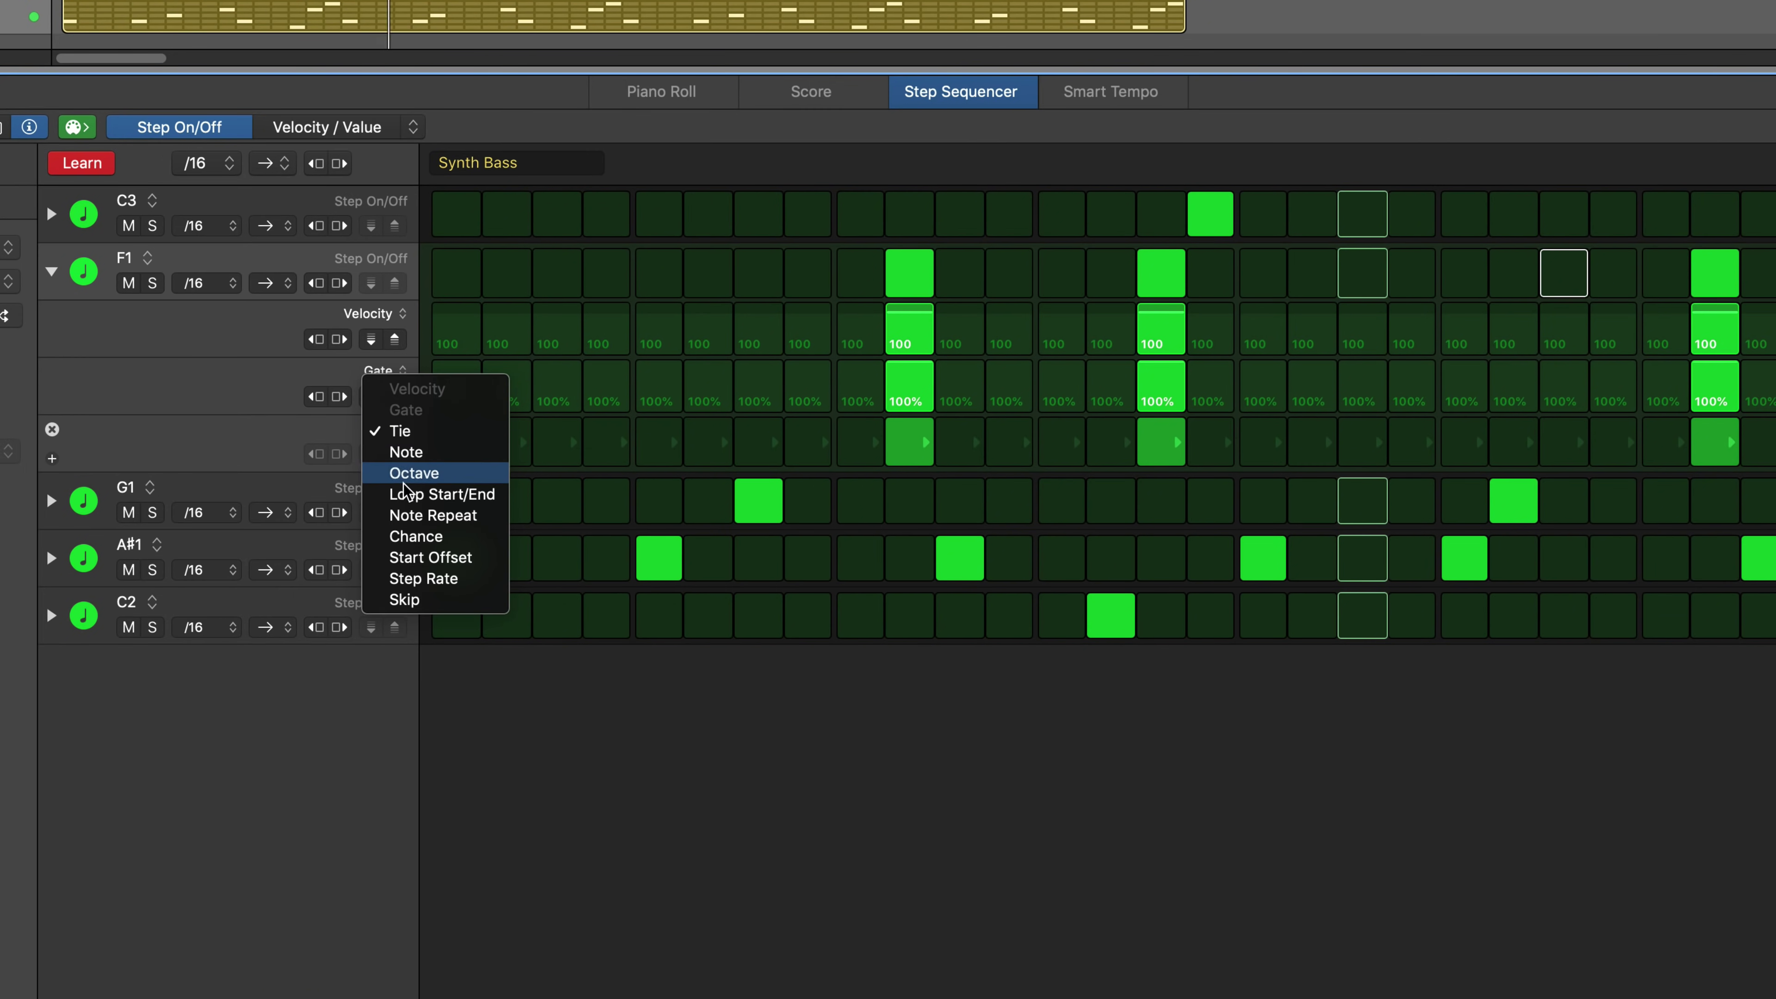
pyautogui.click(837, 402)
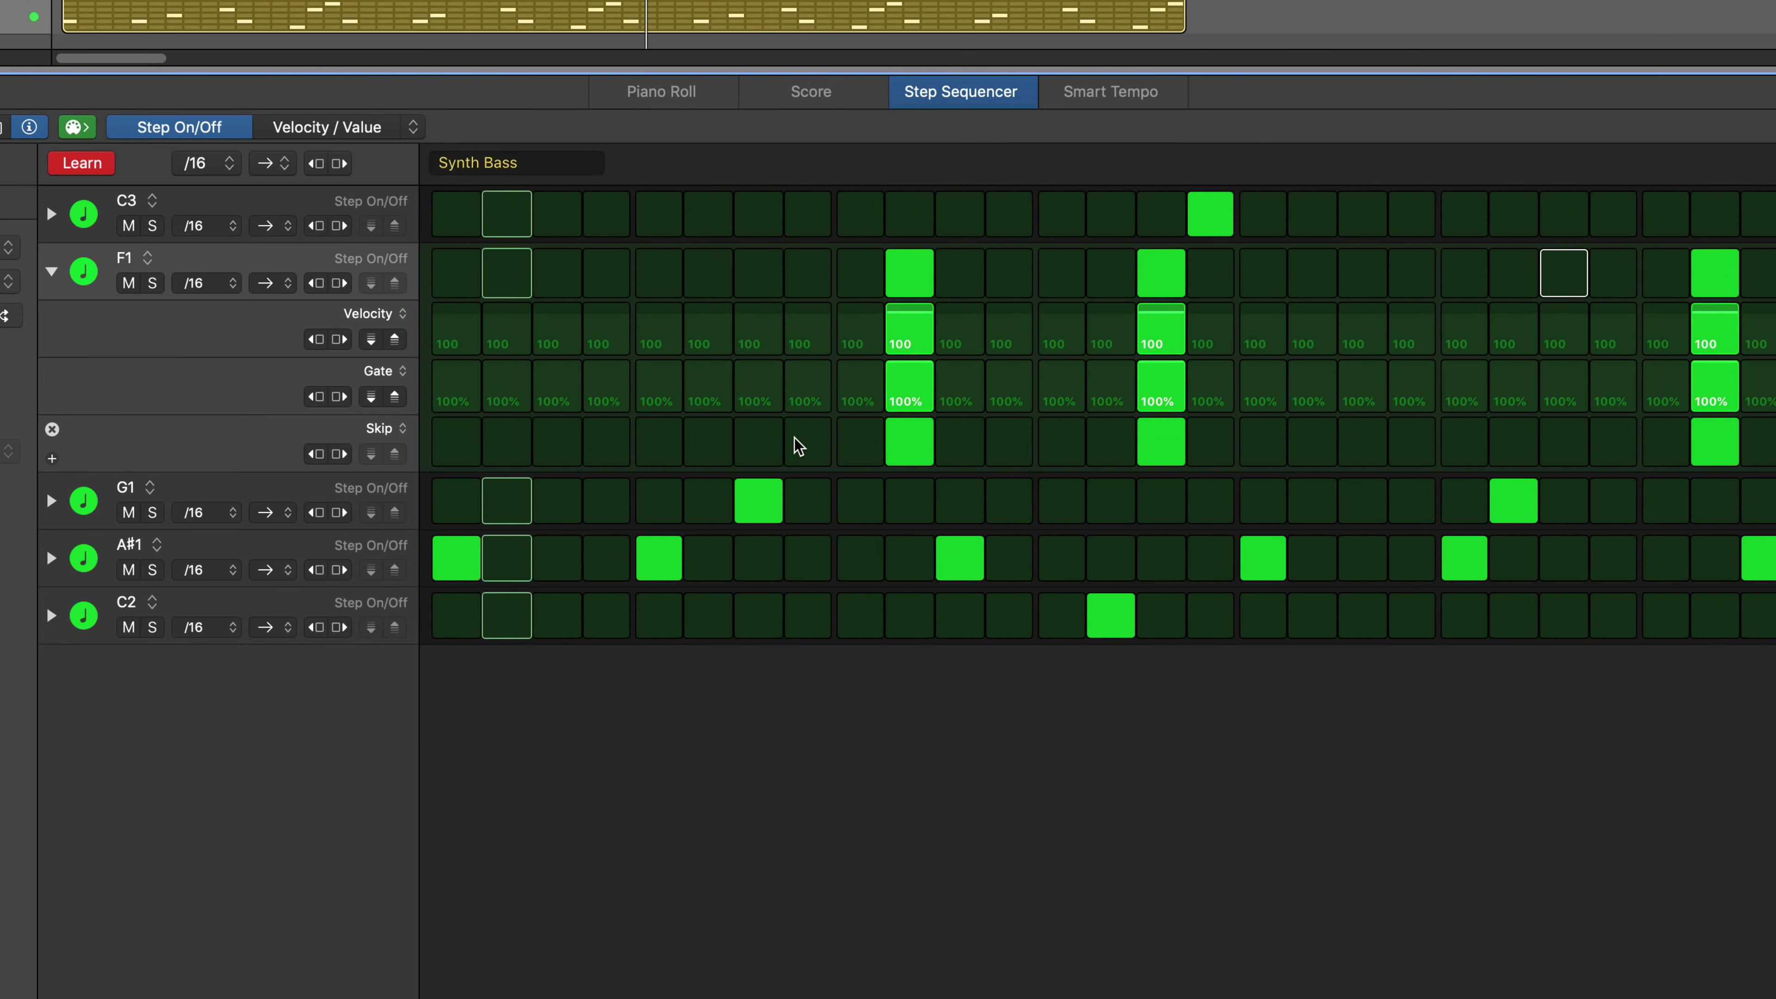
pyautogui.click(804, 444)
pyautogui.click(661, 445)
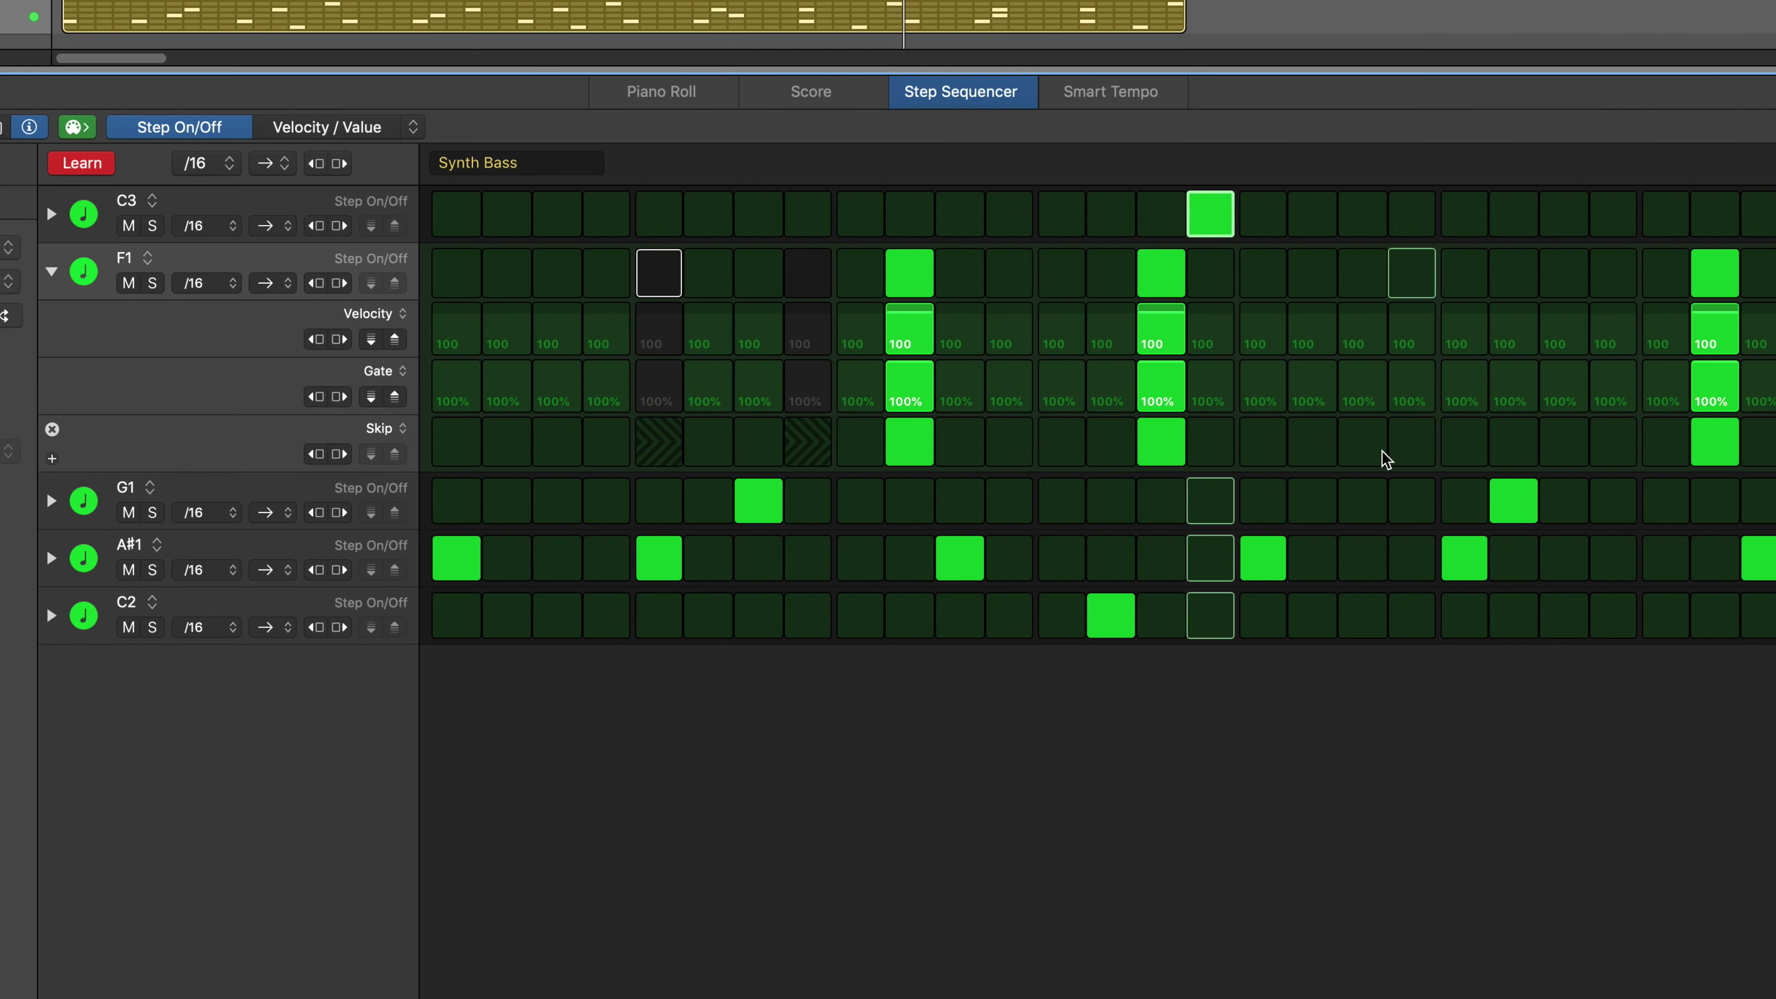
pyautogui.click(1475, 441)
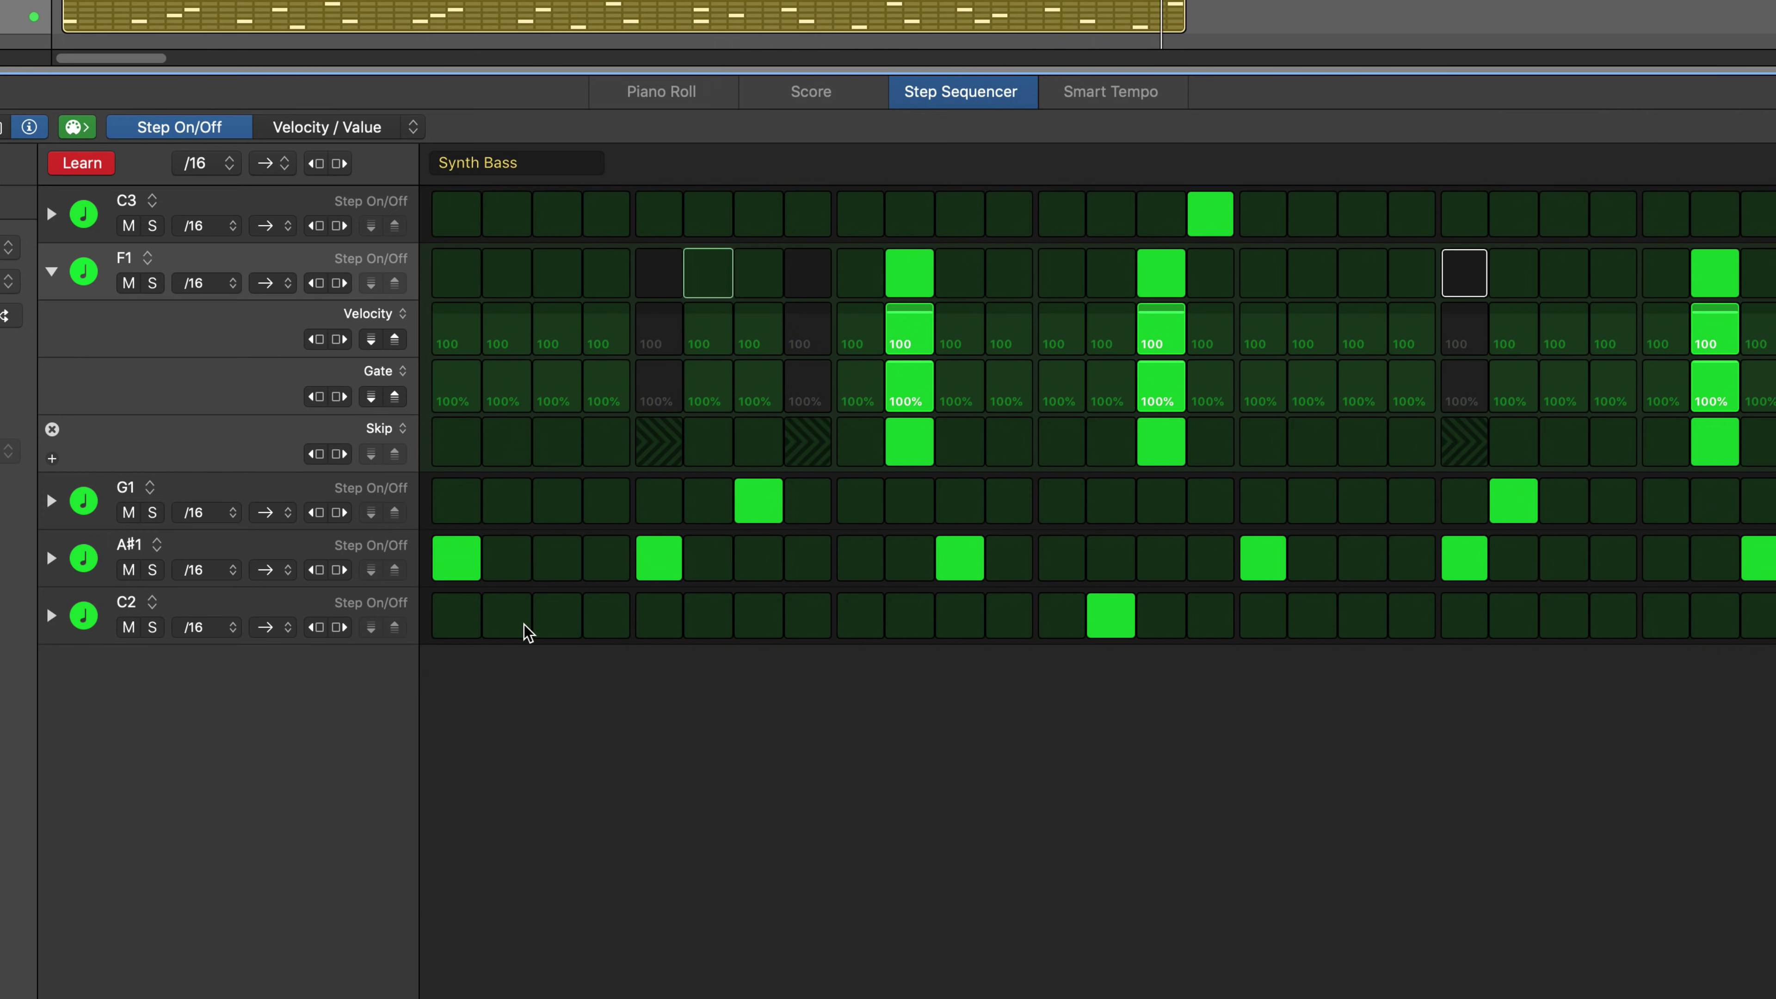
# - Skip two C2 steps and set the F1 row's playback direction to Ping-Pong
pyautogui.click(51, 616)
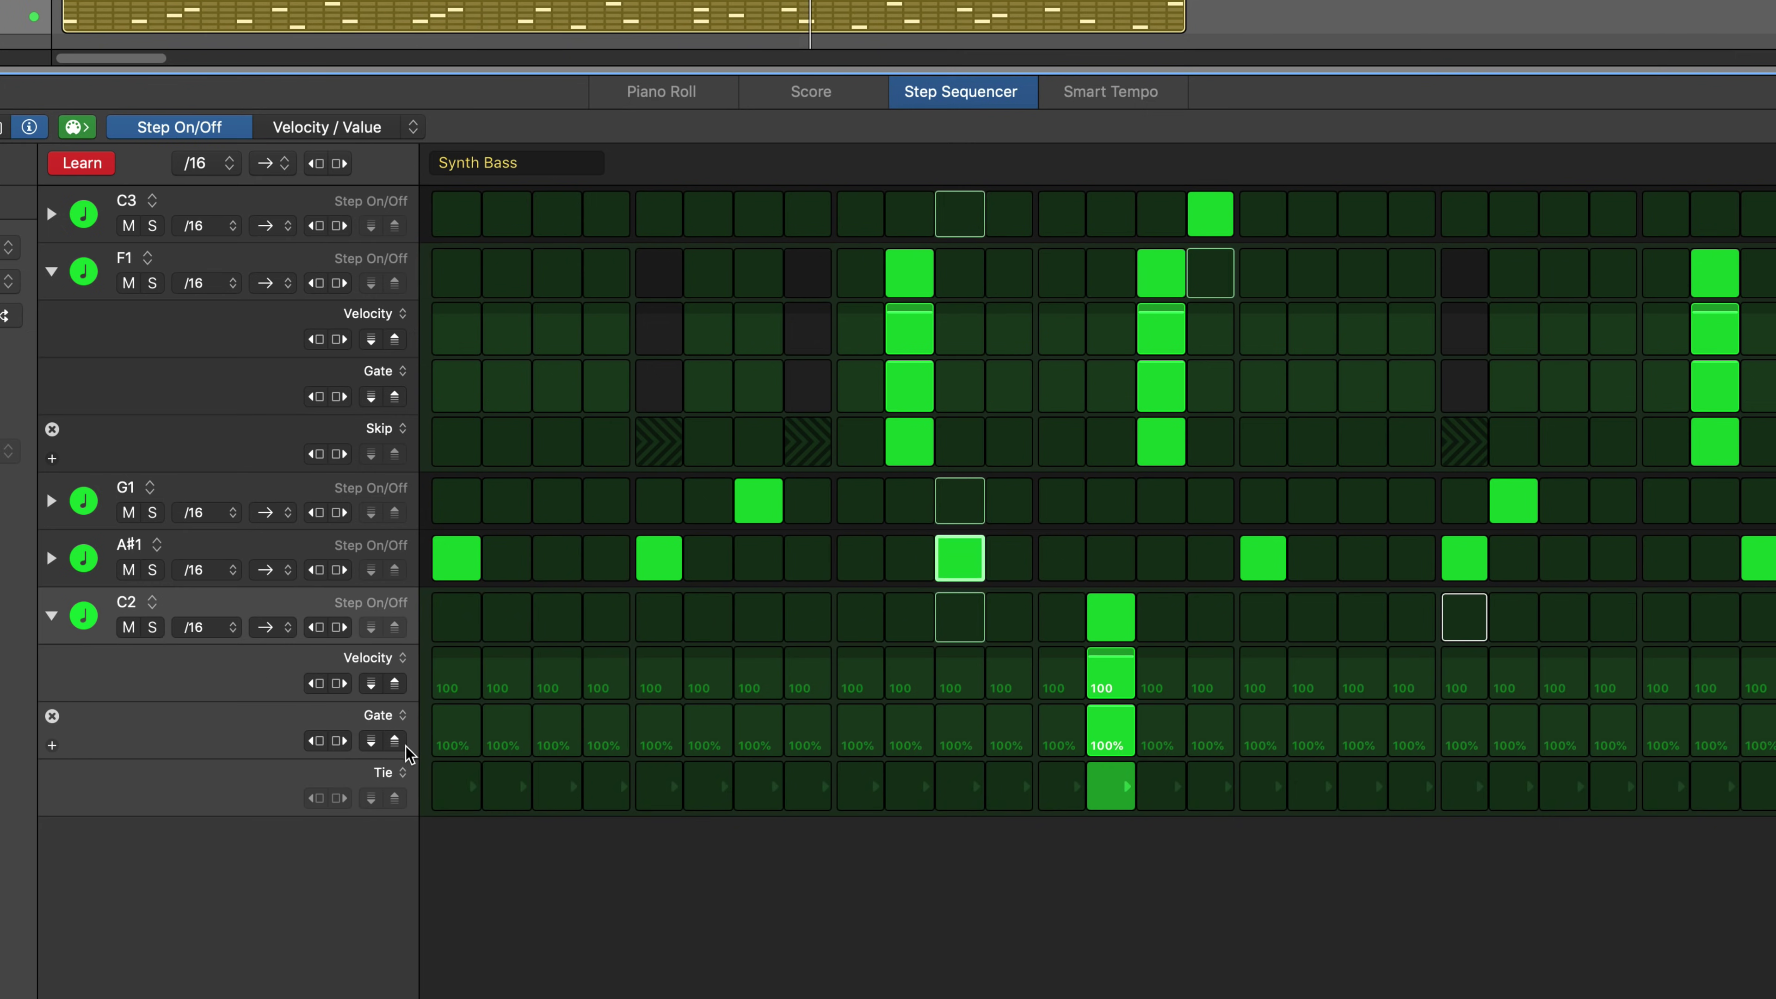
pyautogui.click(400, 774)
pyautogui.click(430, 939)
pyautogui.click(861, 786)
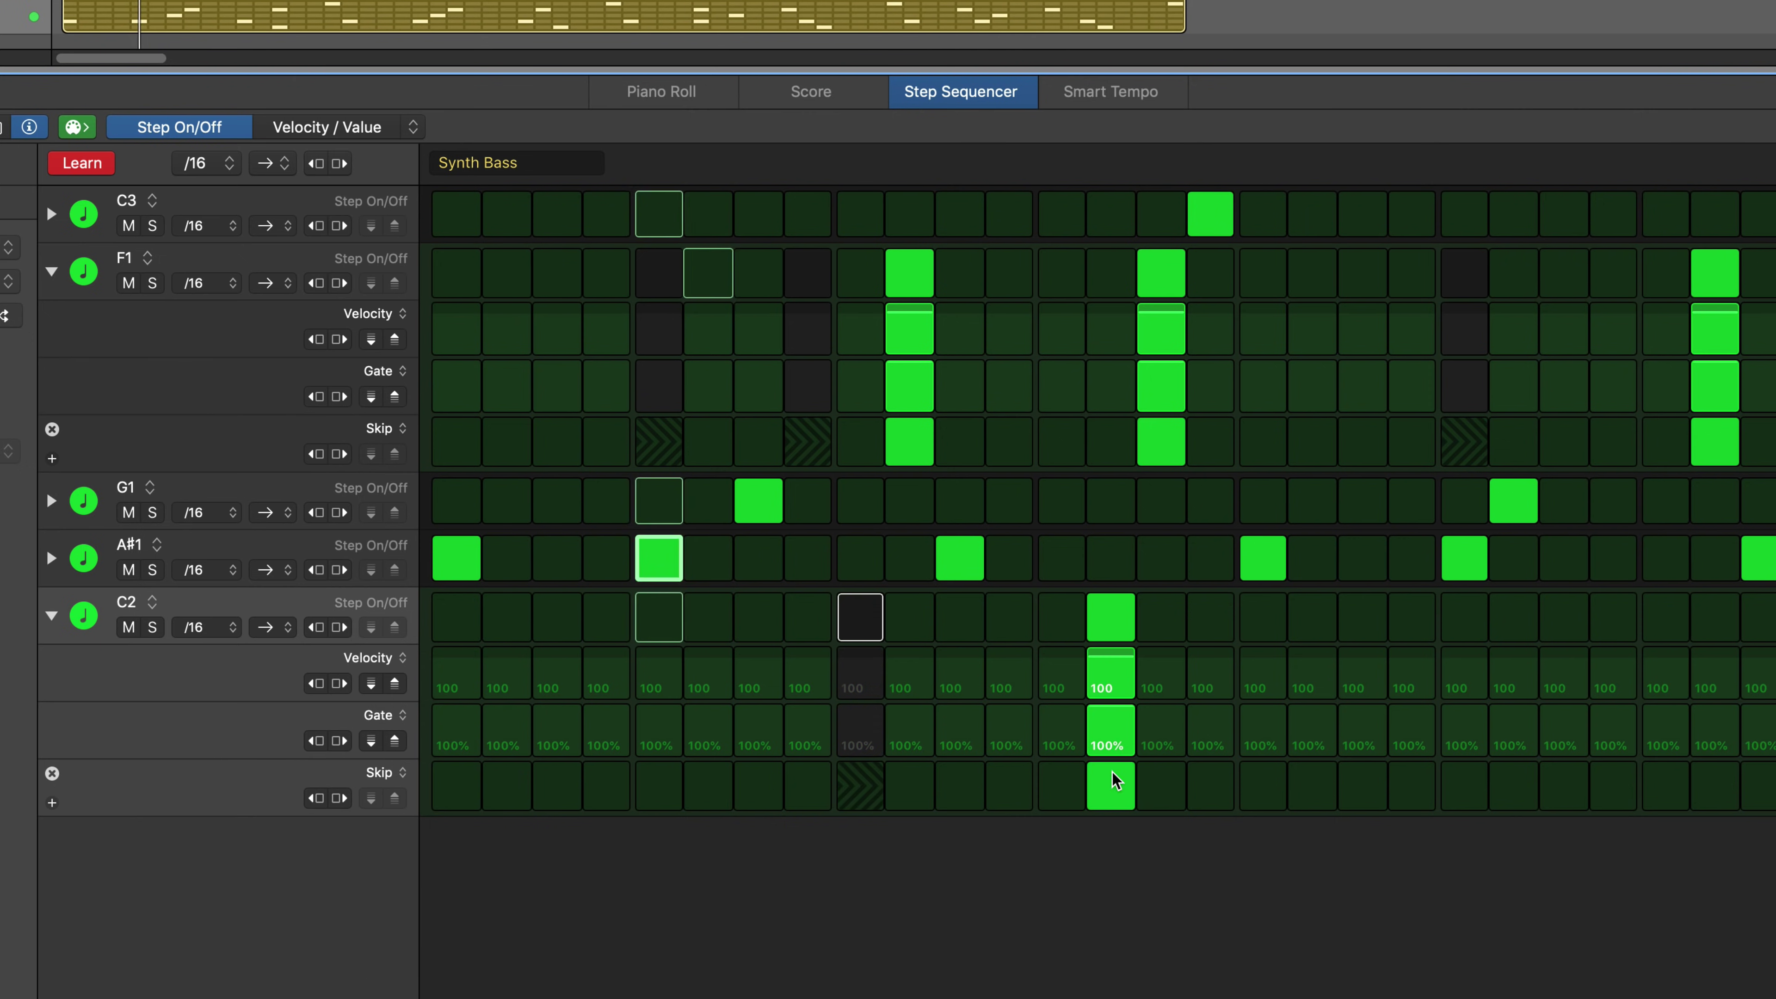
pyautogui.click(1359, 782)
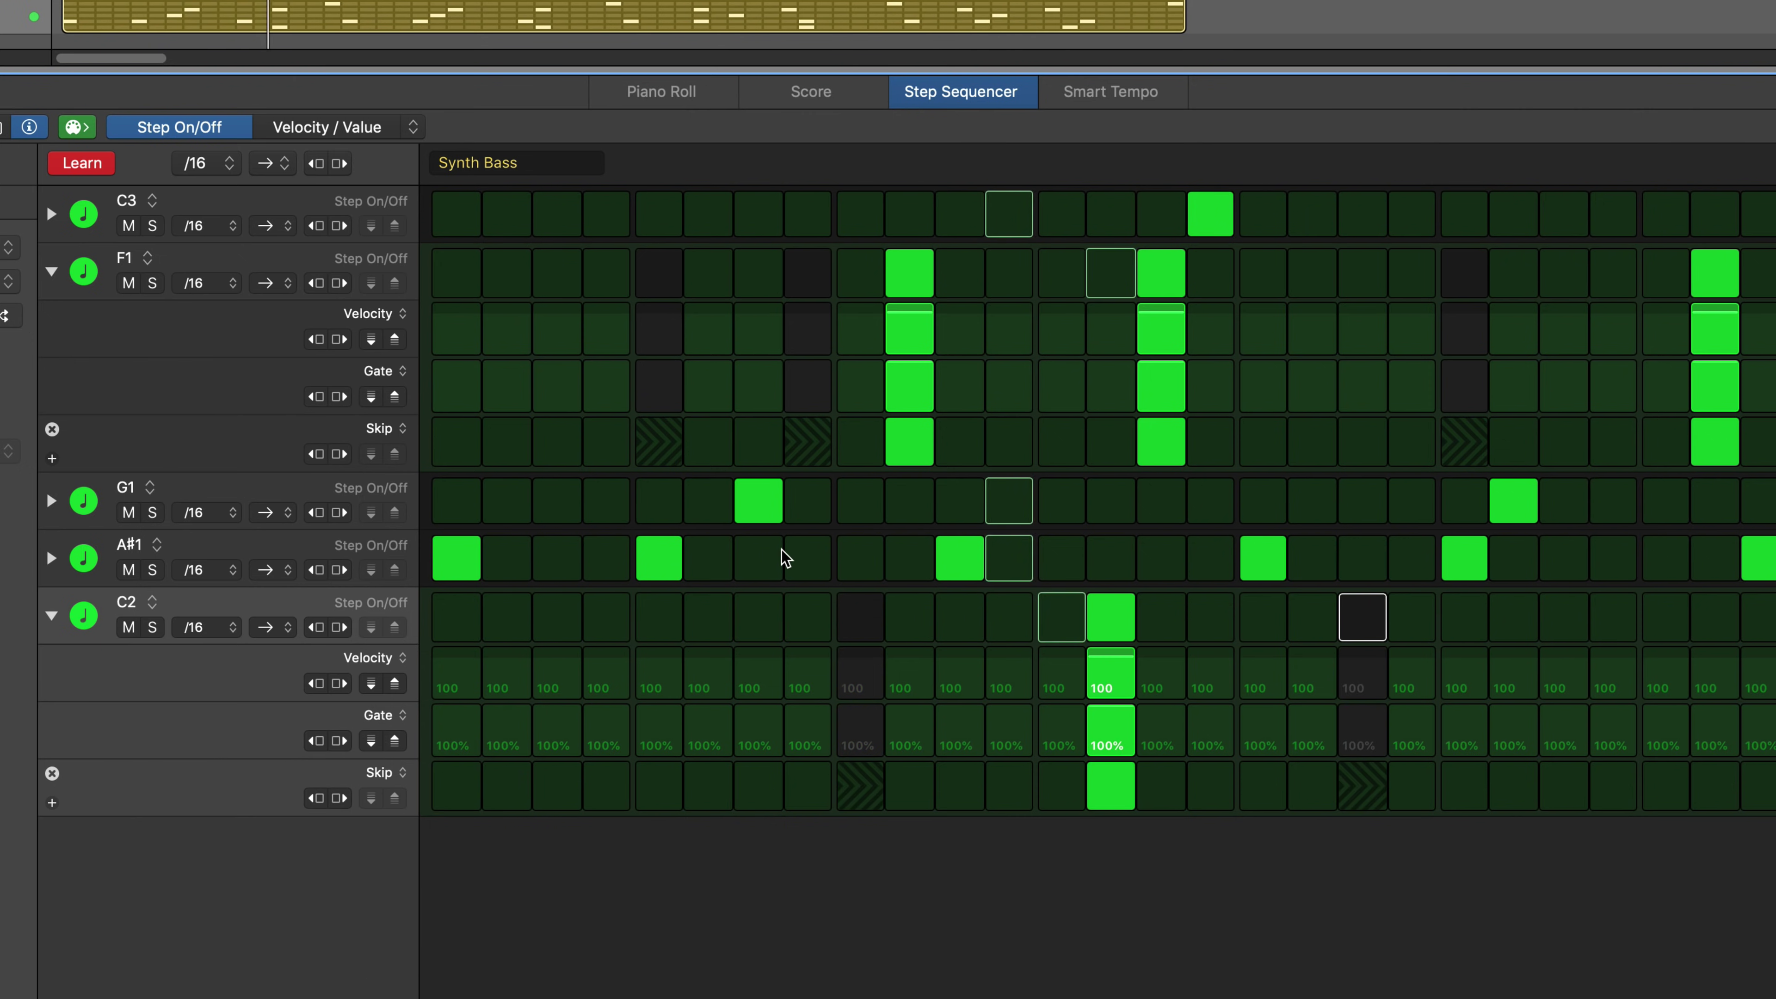
pyautogui.click(268, 287)
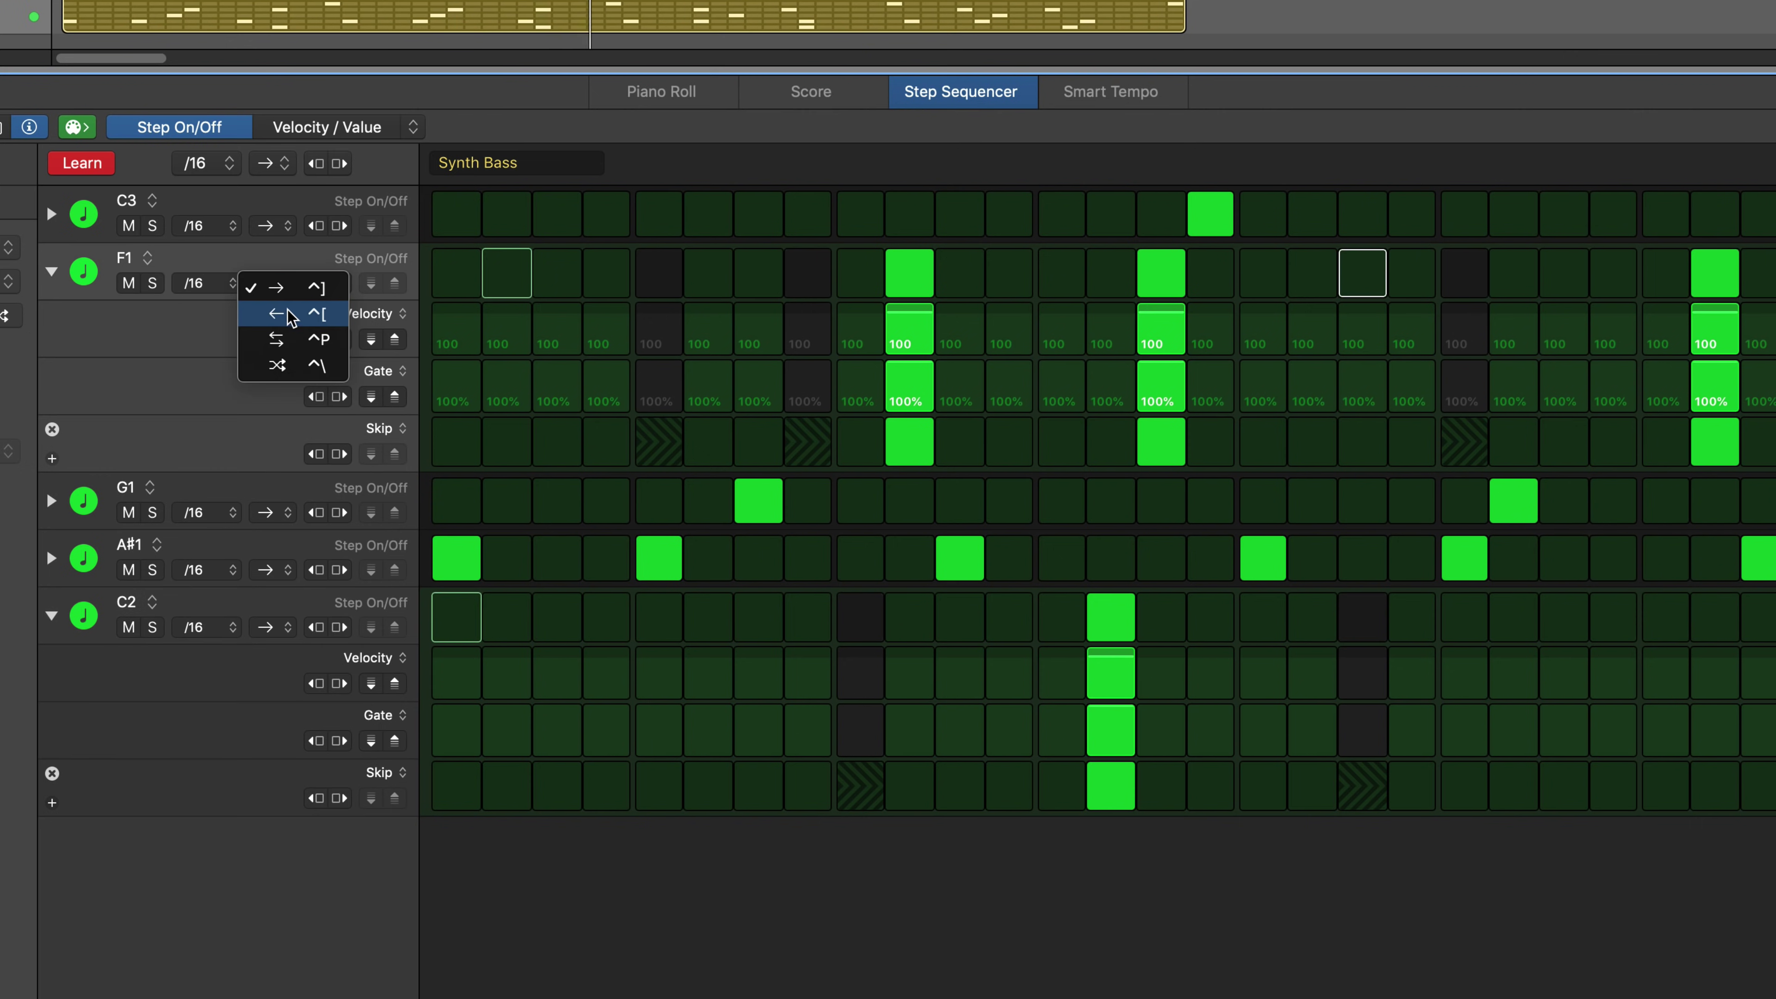
pyautogui.click(281, 341)
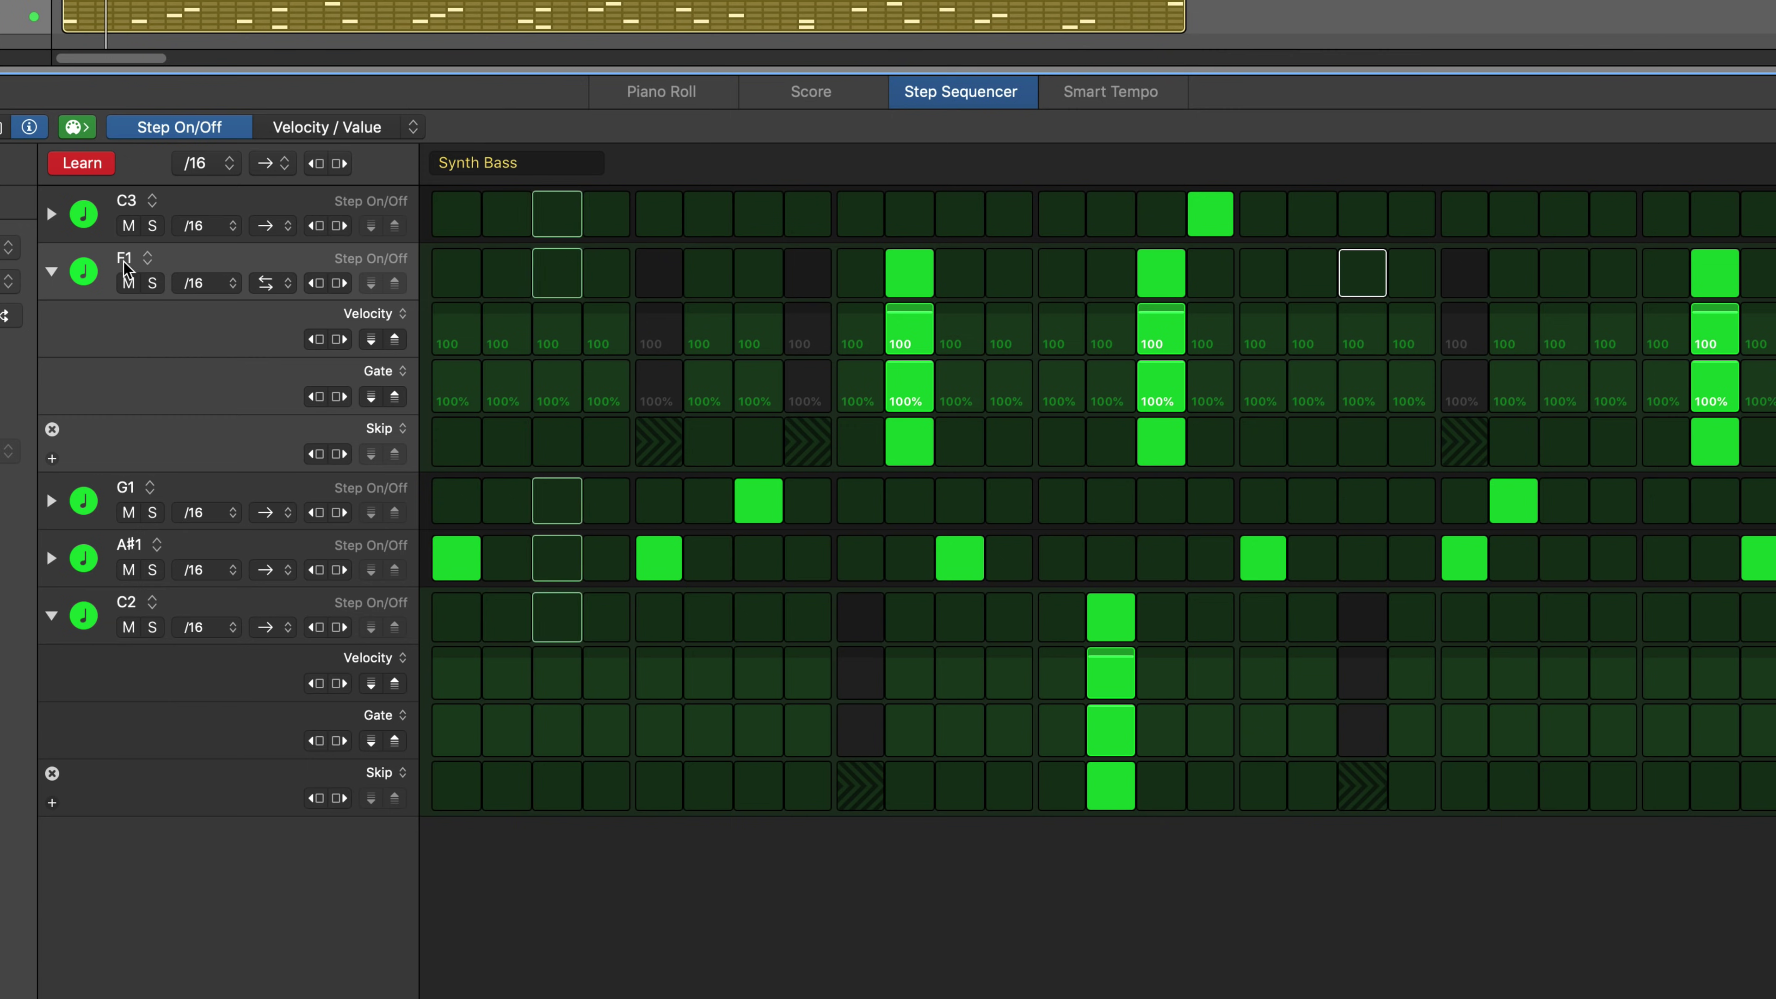
# - Load Low Pitch Snare Beat onto Inst 7 as a Quick Sampler, starting near 2.4 s
pyautogui.moveTo(1527, 512); pyautogui.dragTo(945, 603)
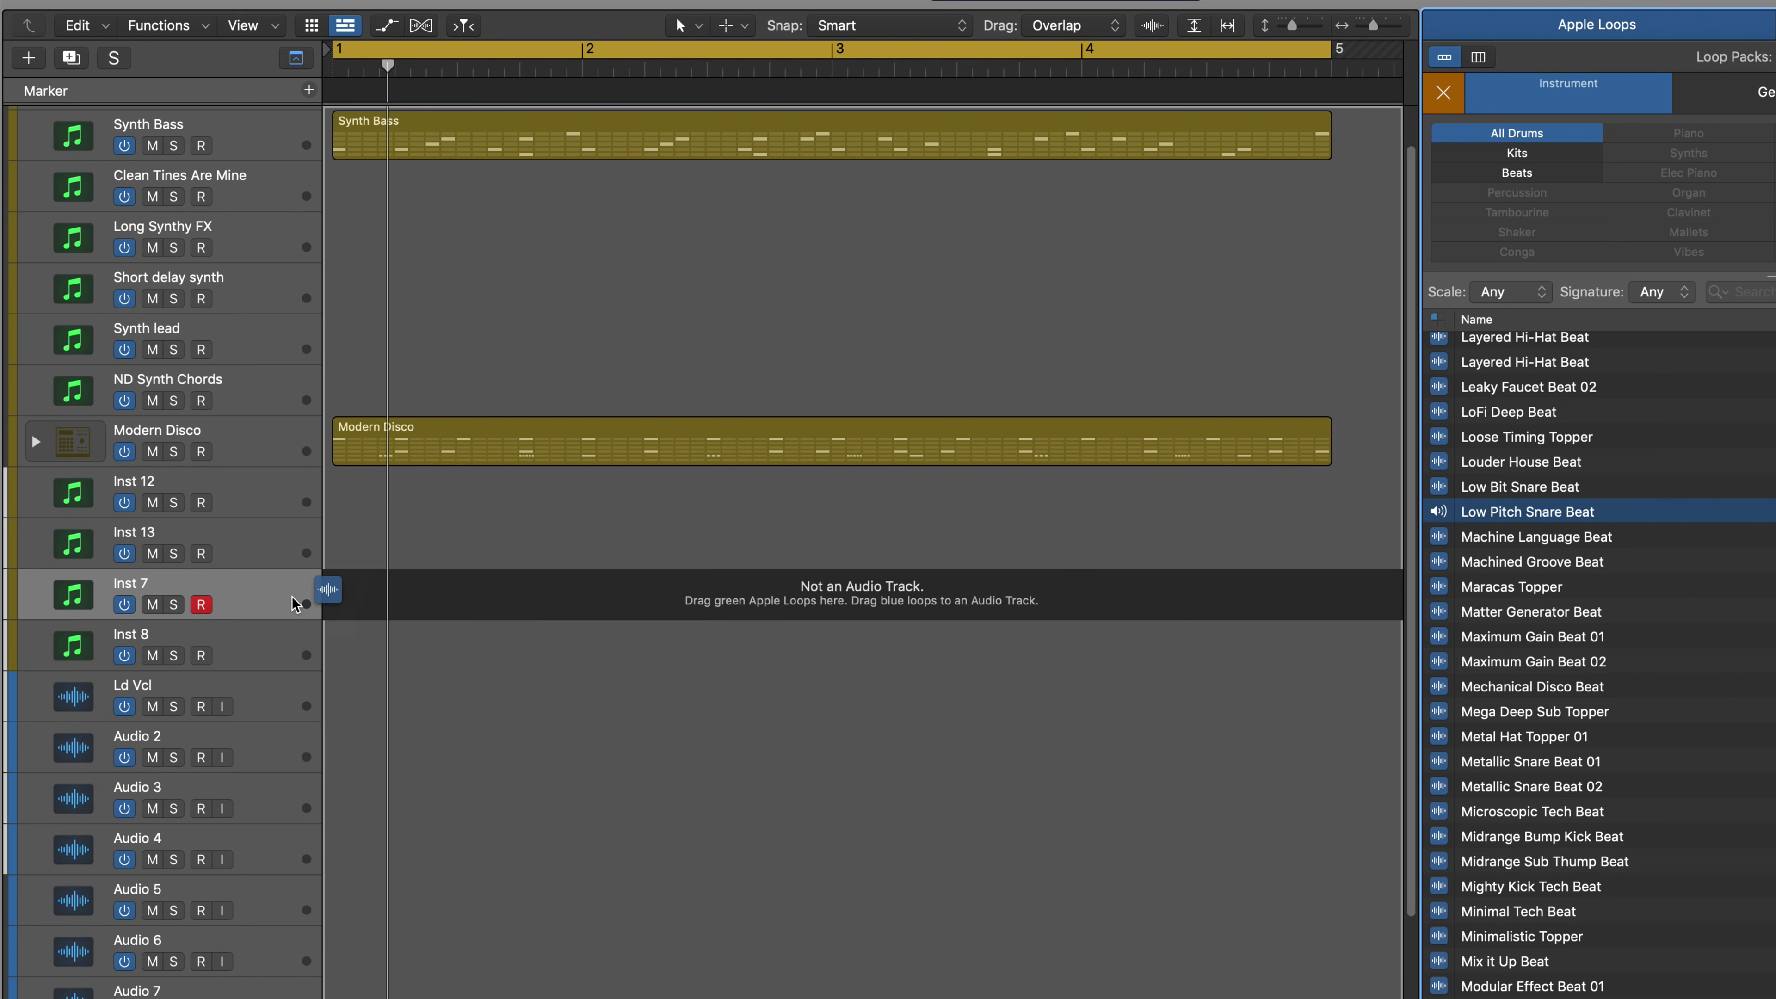
pyautogui.moveTo(295, 603); pyautogui.dragTo(200, 649)
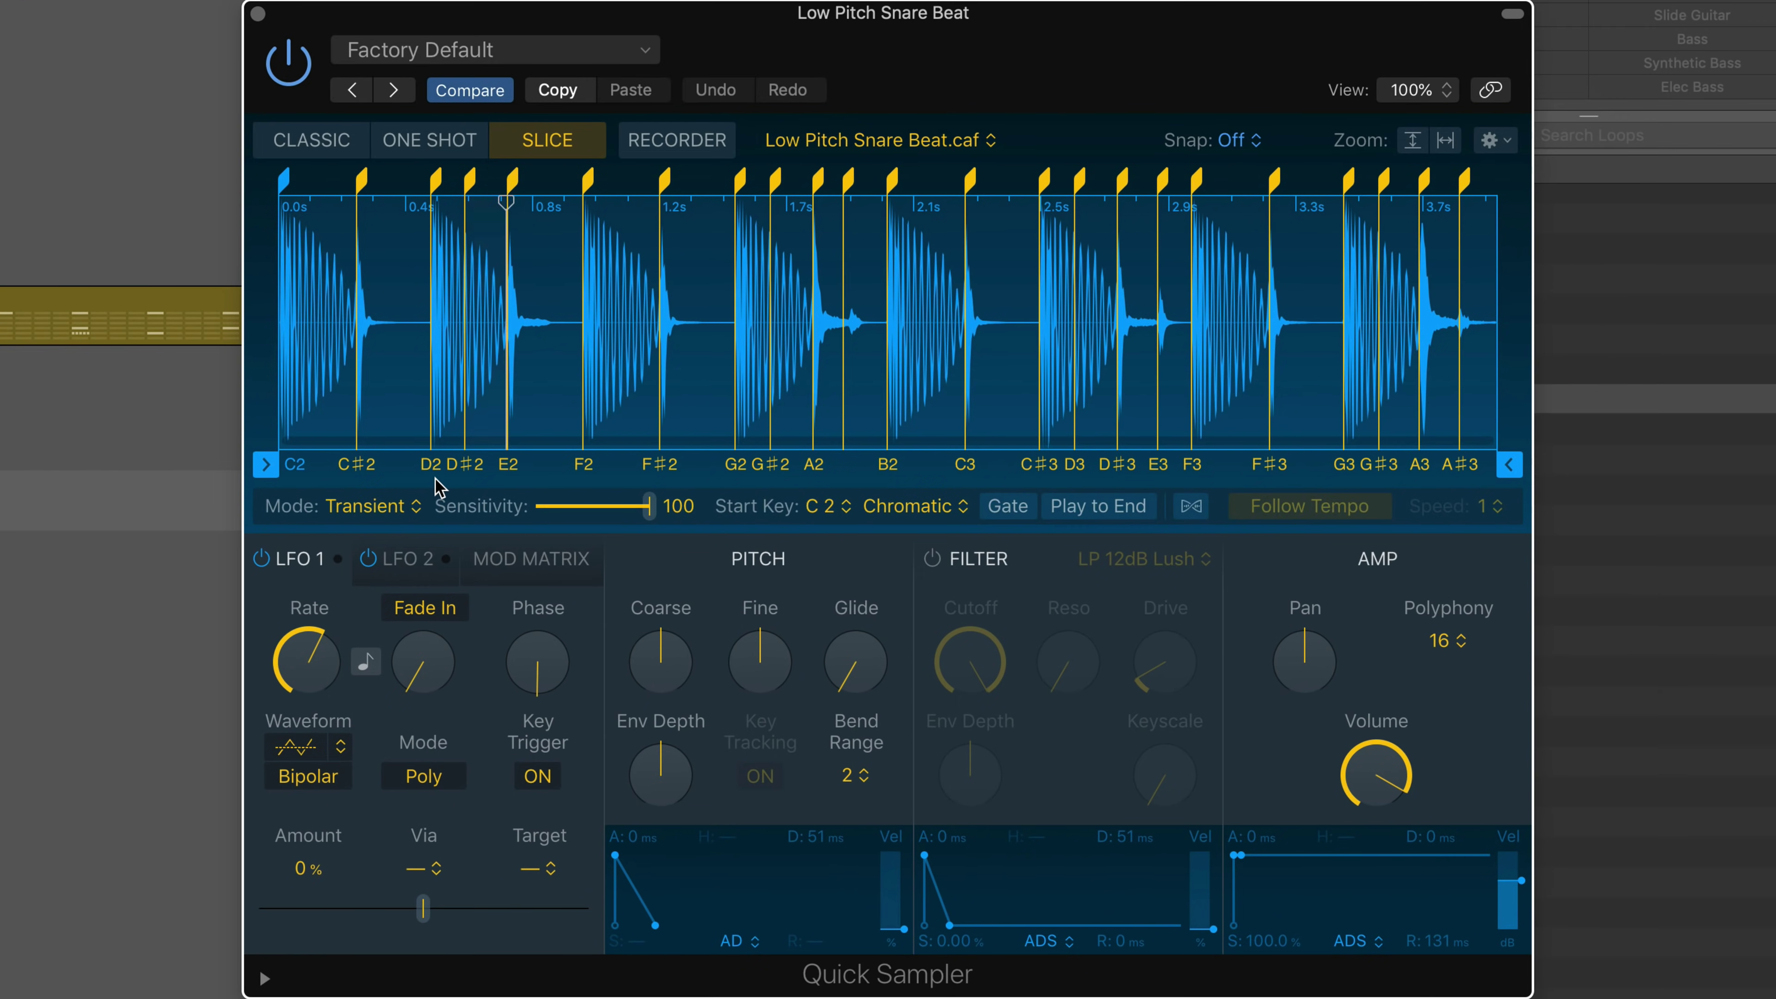
pyautogui.moveTo(265, 464)
pyautogui.moveTo(277, 468); pyautogui.dragTo(1045, 478)
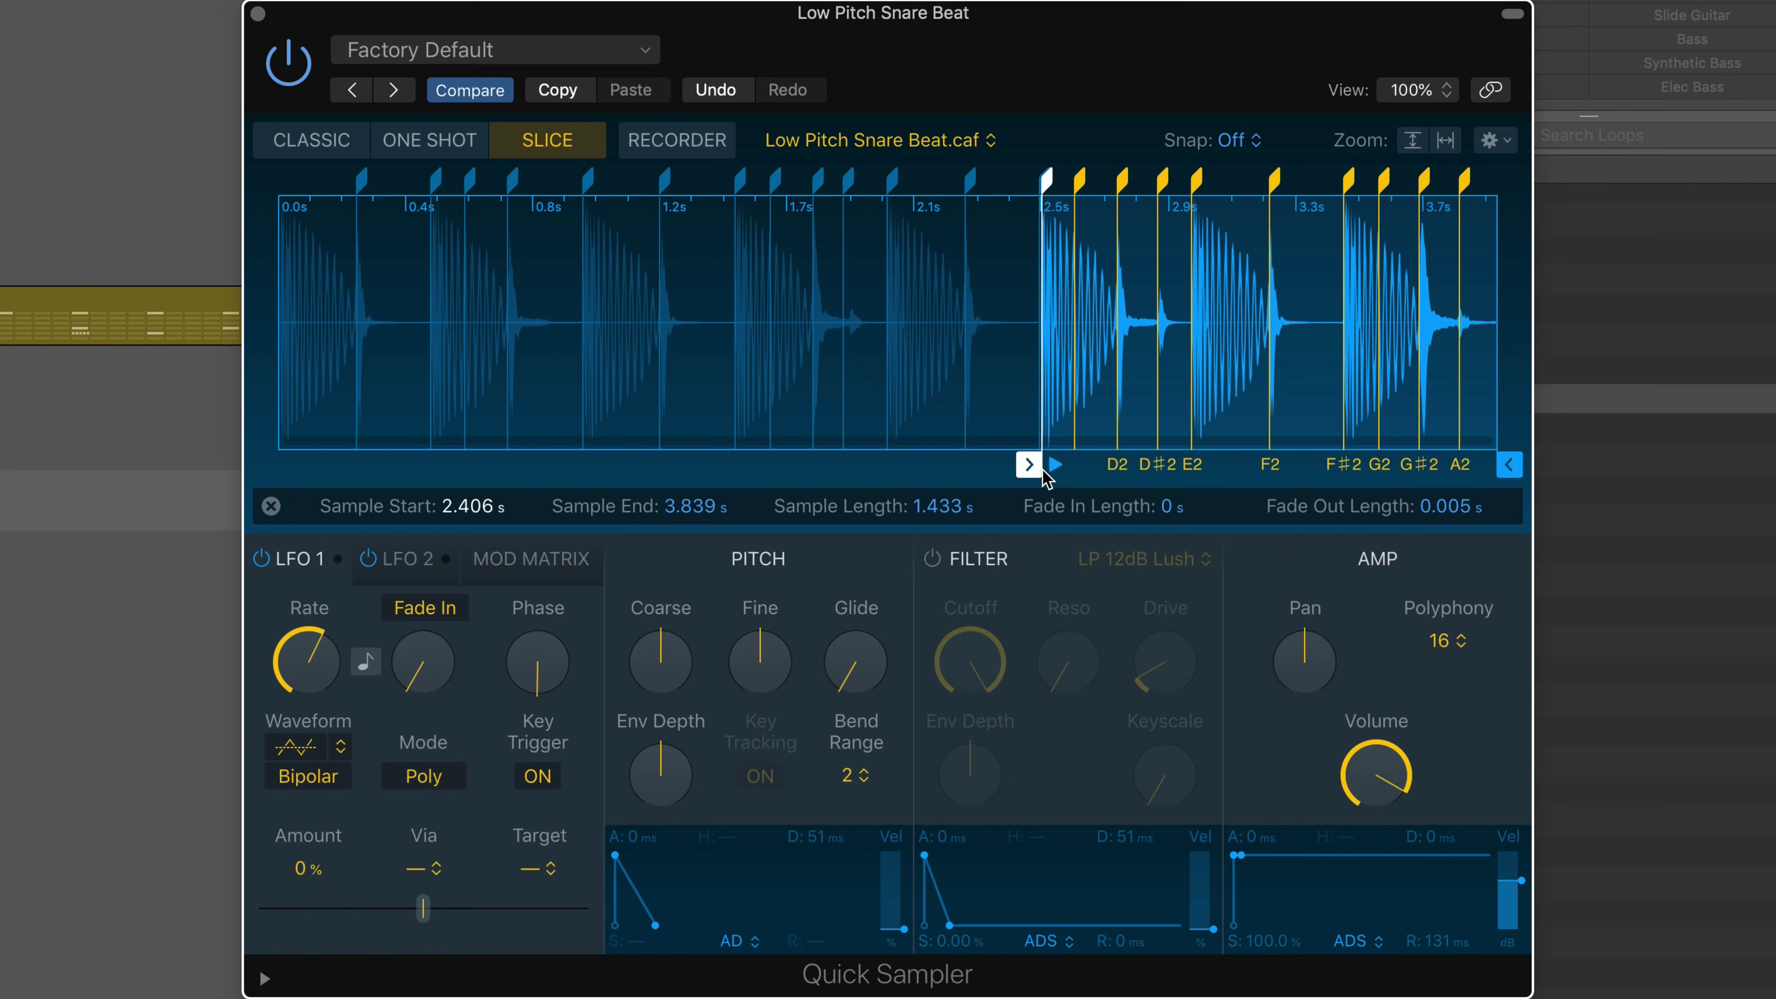
# - Snap markers to transients, isolate the C2 slice and crop the sample
pyautogui.click(1236, 142)
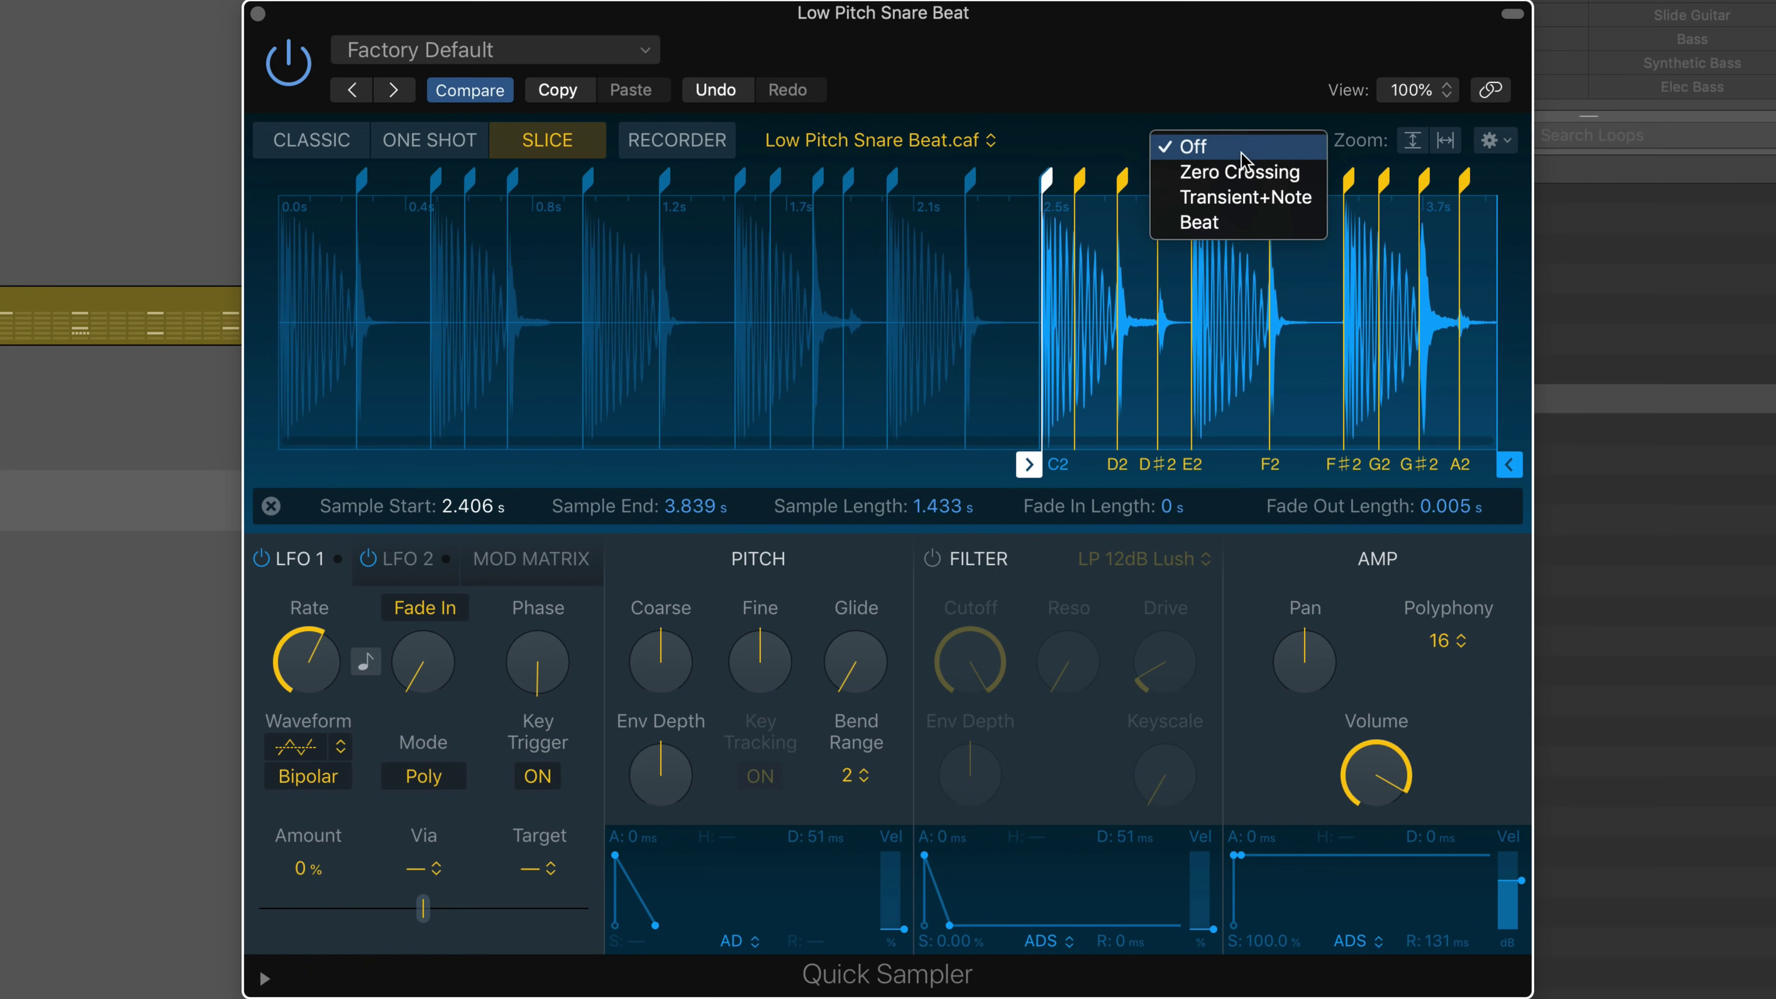
pyautogui.click(1240, 200)
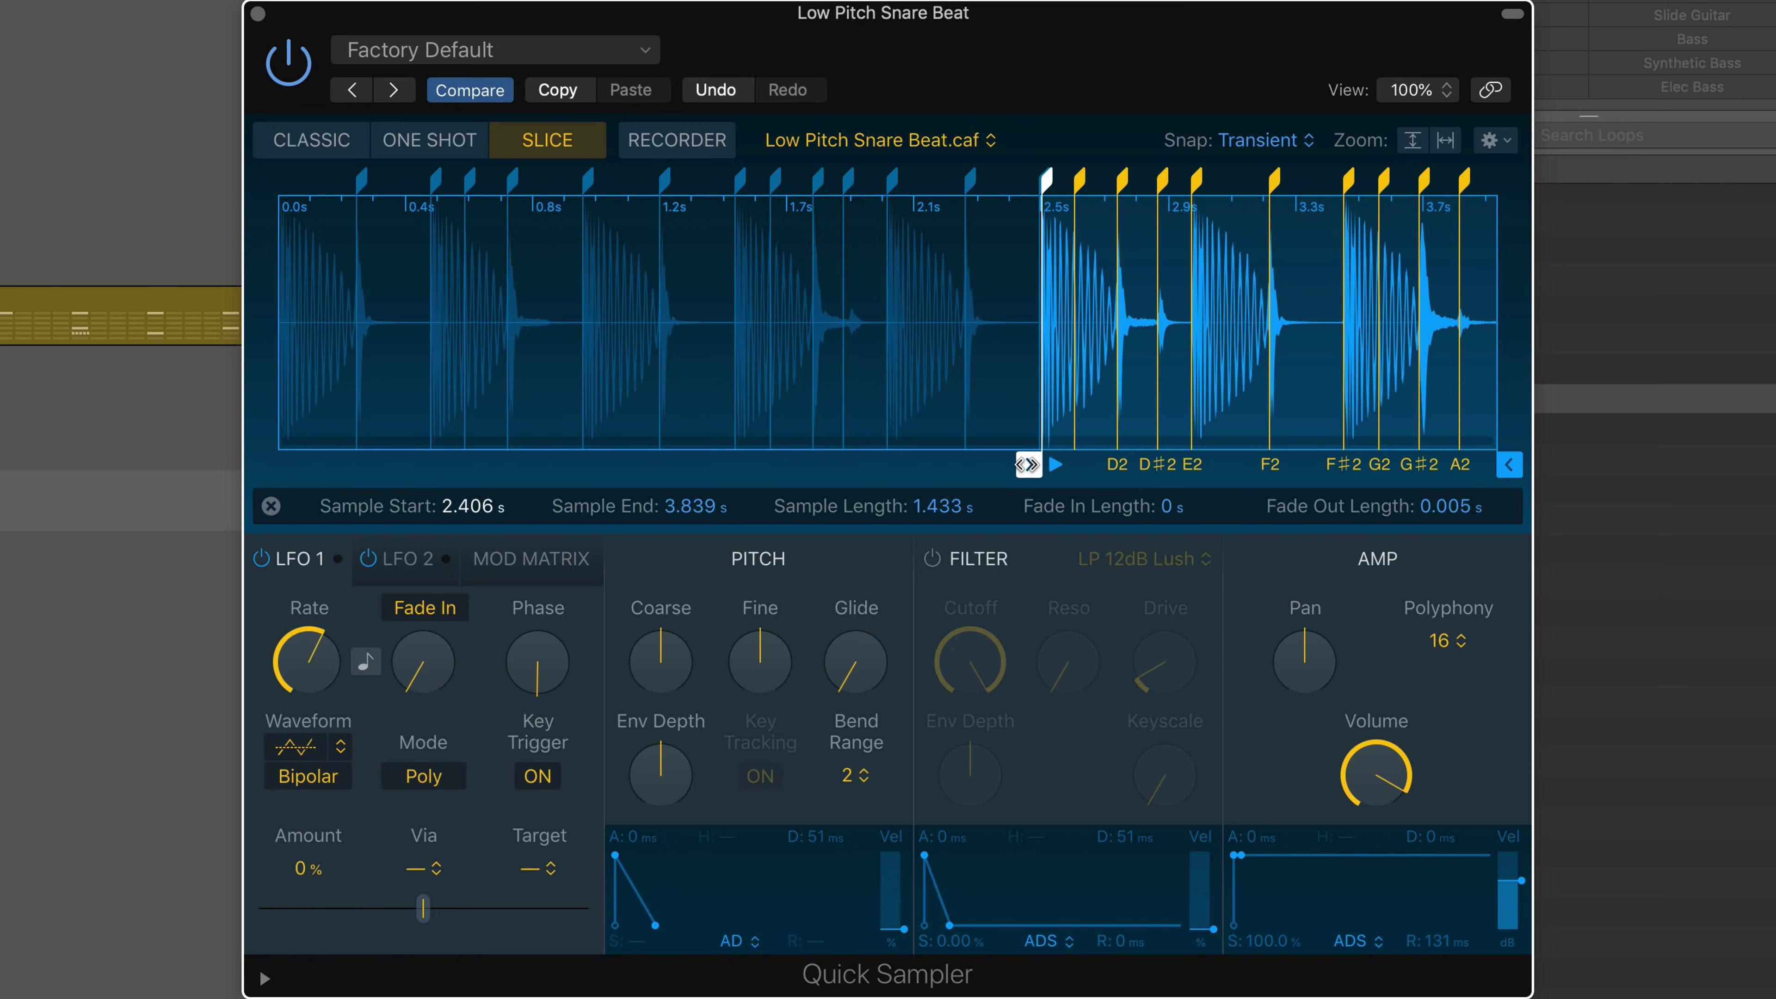
pyautogui.moveTo(1024, 464)
pyautogui.mouseDown()
pyautogui.moveTo(954, 465)
pyautogui.moveTo(1014, 472)
pyautogui.mouseUp()
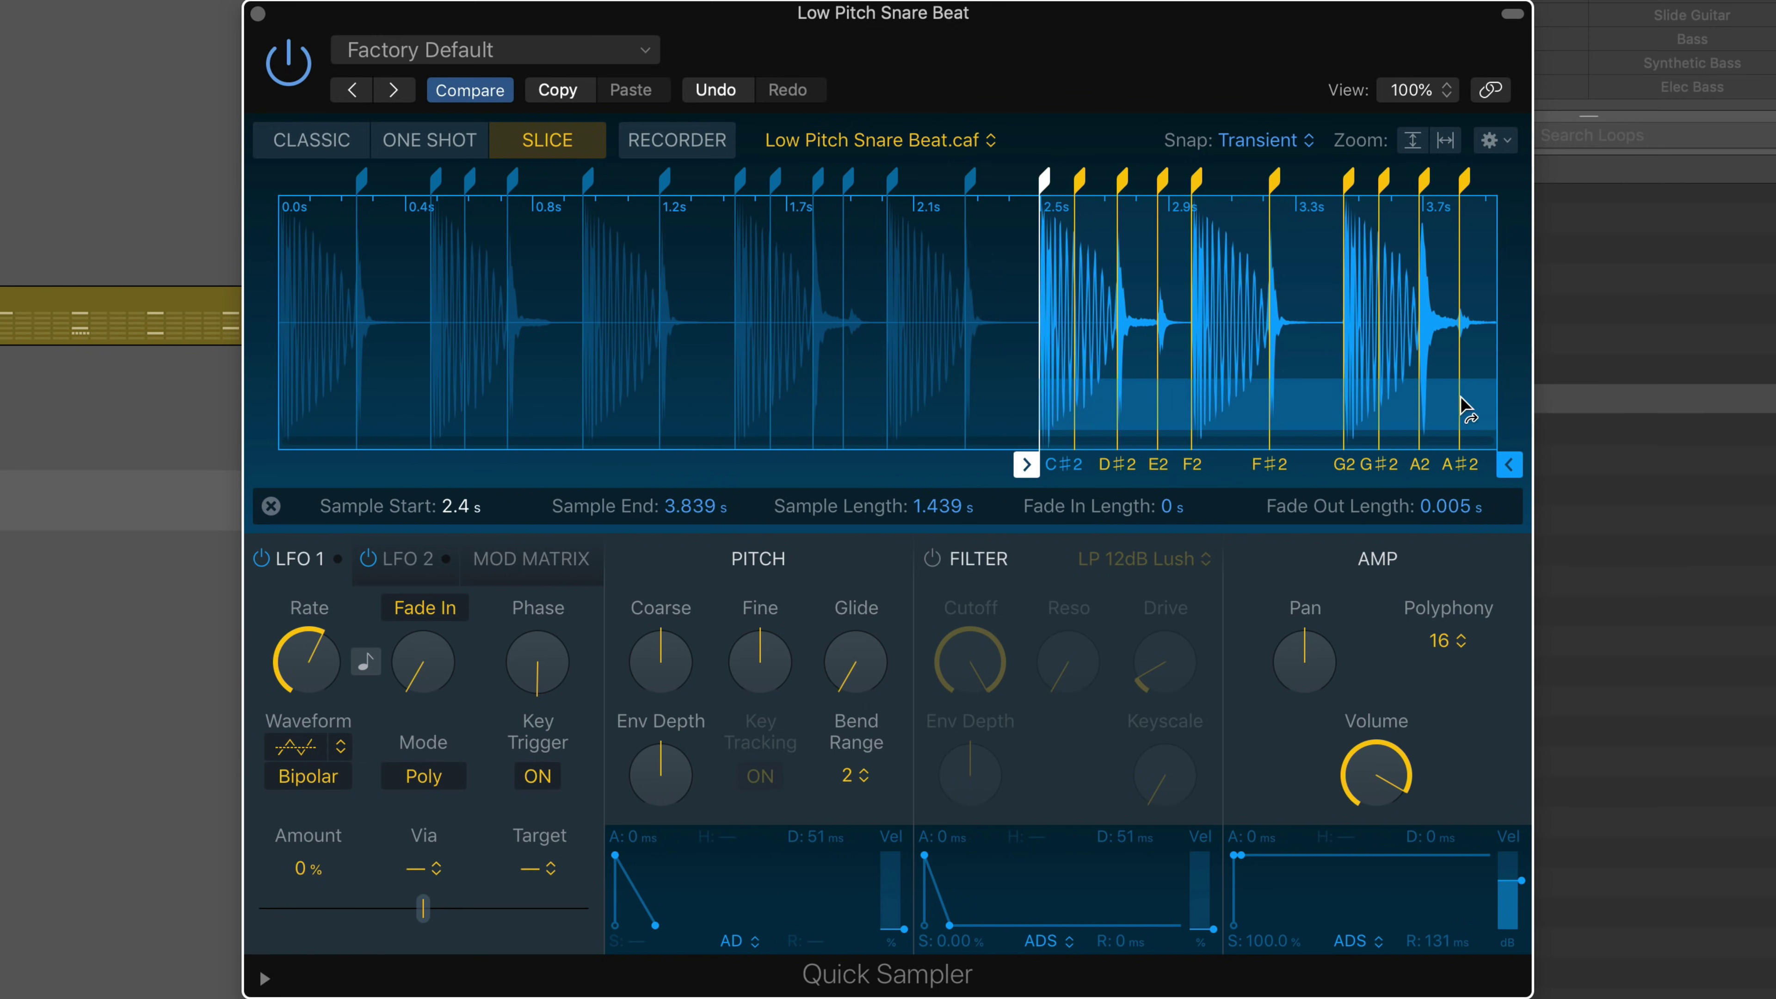
pyautogui.moveTo(1508, 463); pyautogui.dragTo(1169, 463)
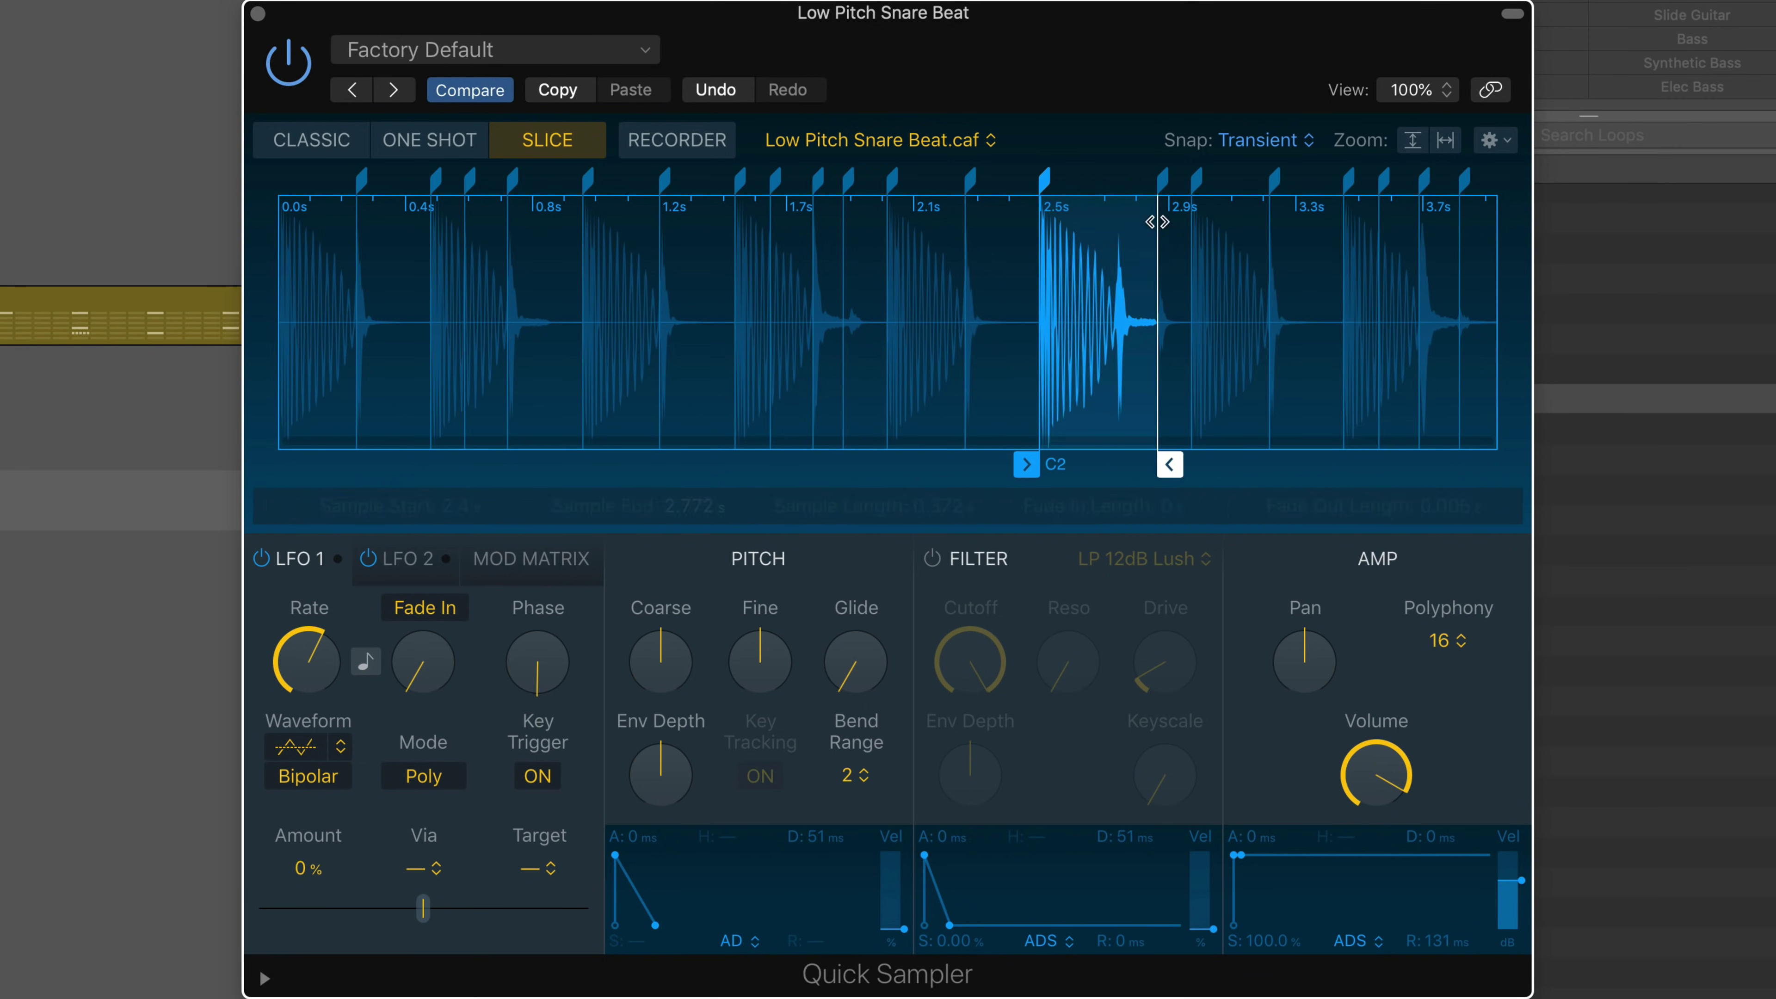
pyautogui.click(1494, 138)
pyautogui.click(1370, 369)
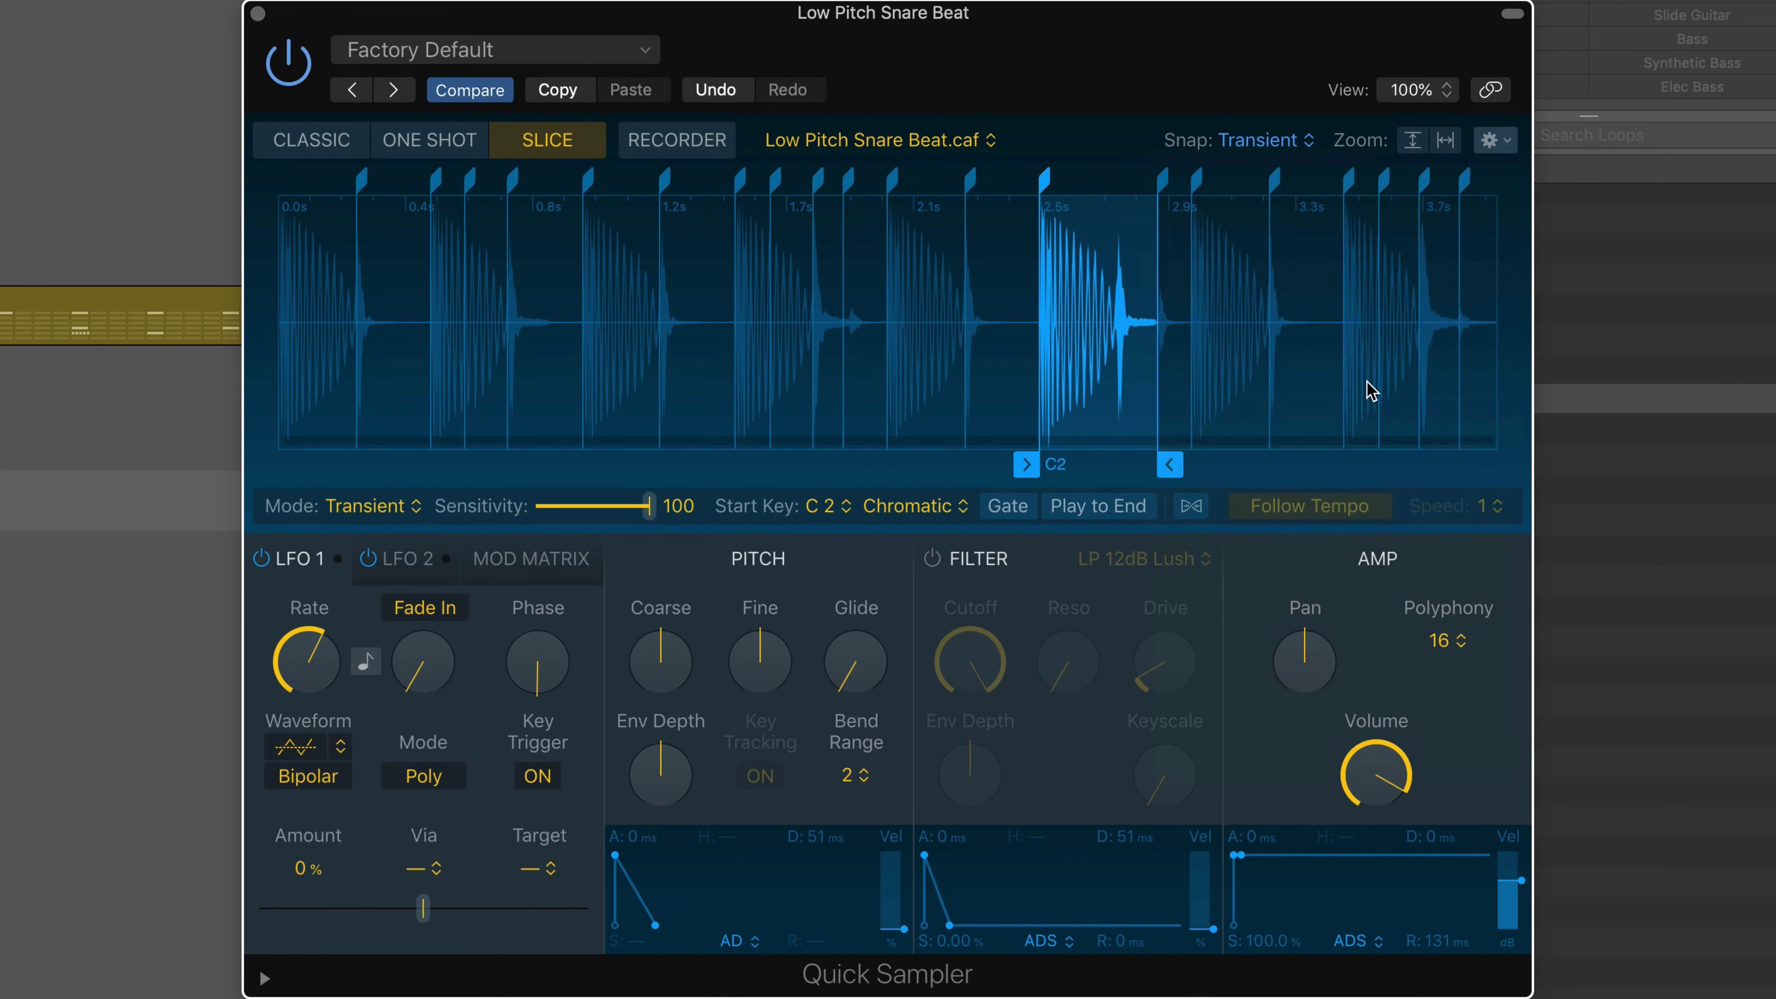
# - Use Classic mode with Alternate looping from about 0.101 to 0.29 seconds
pyautogui.click(335, 150)
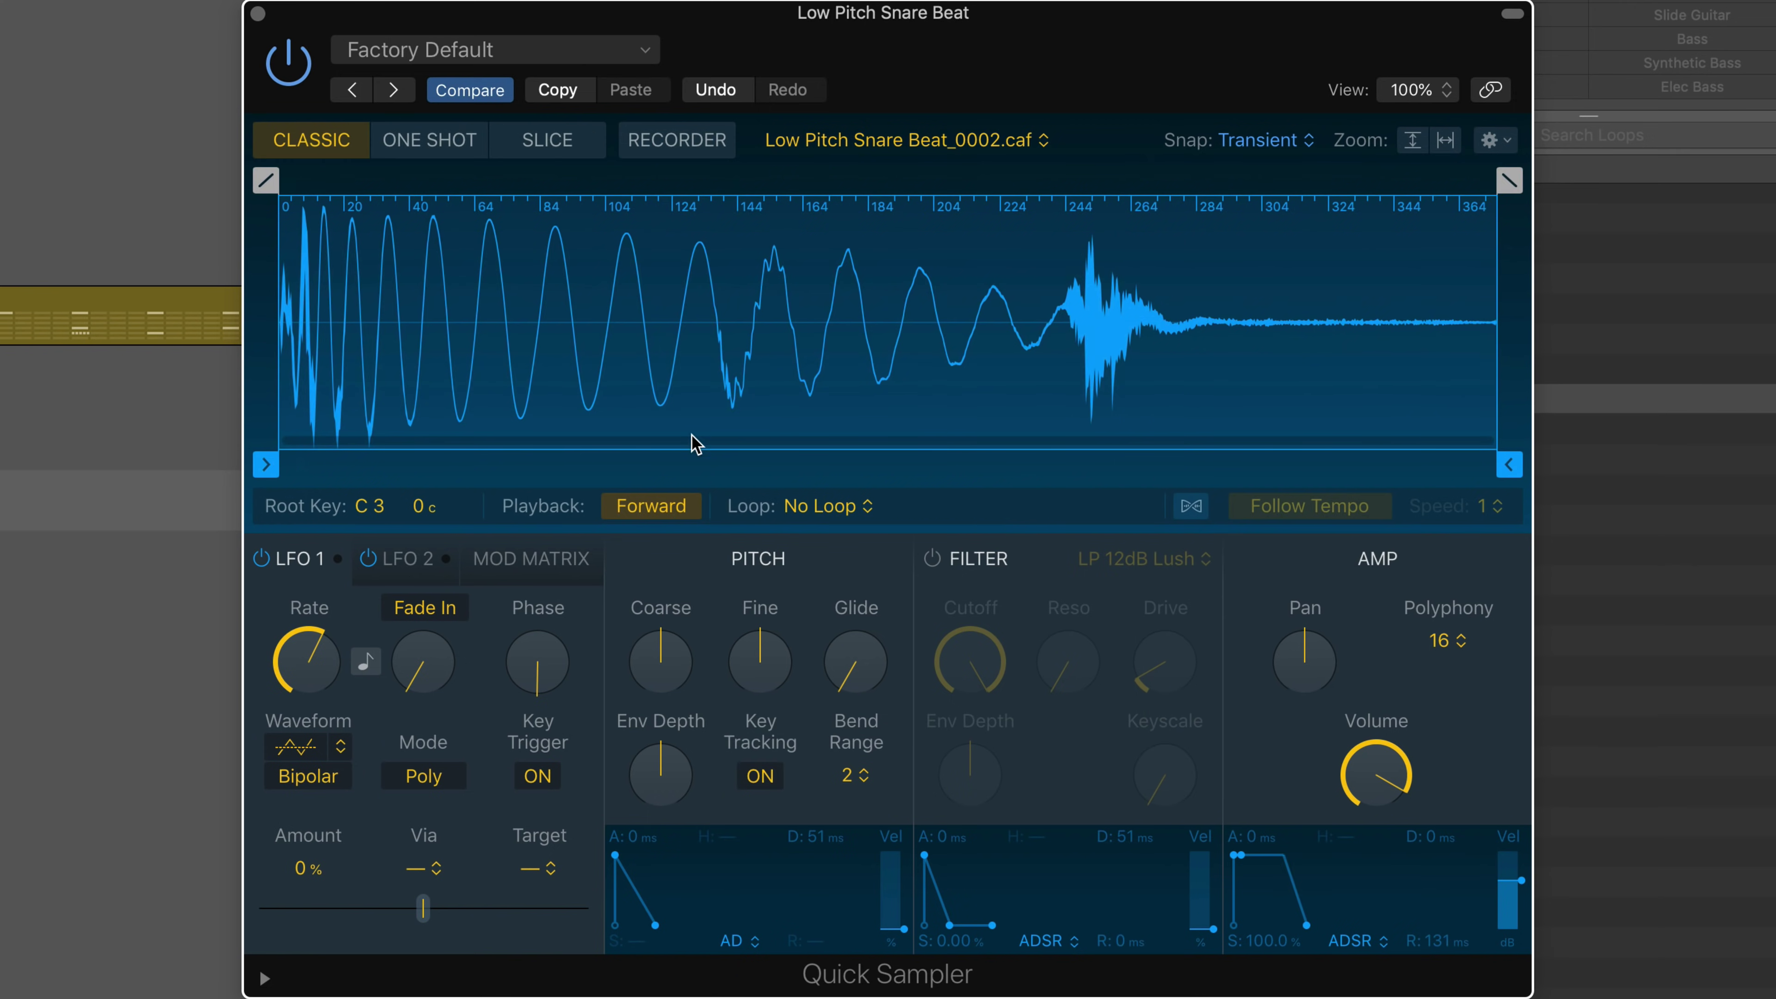
pyautogui.click(885, 511)
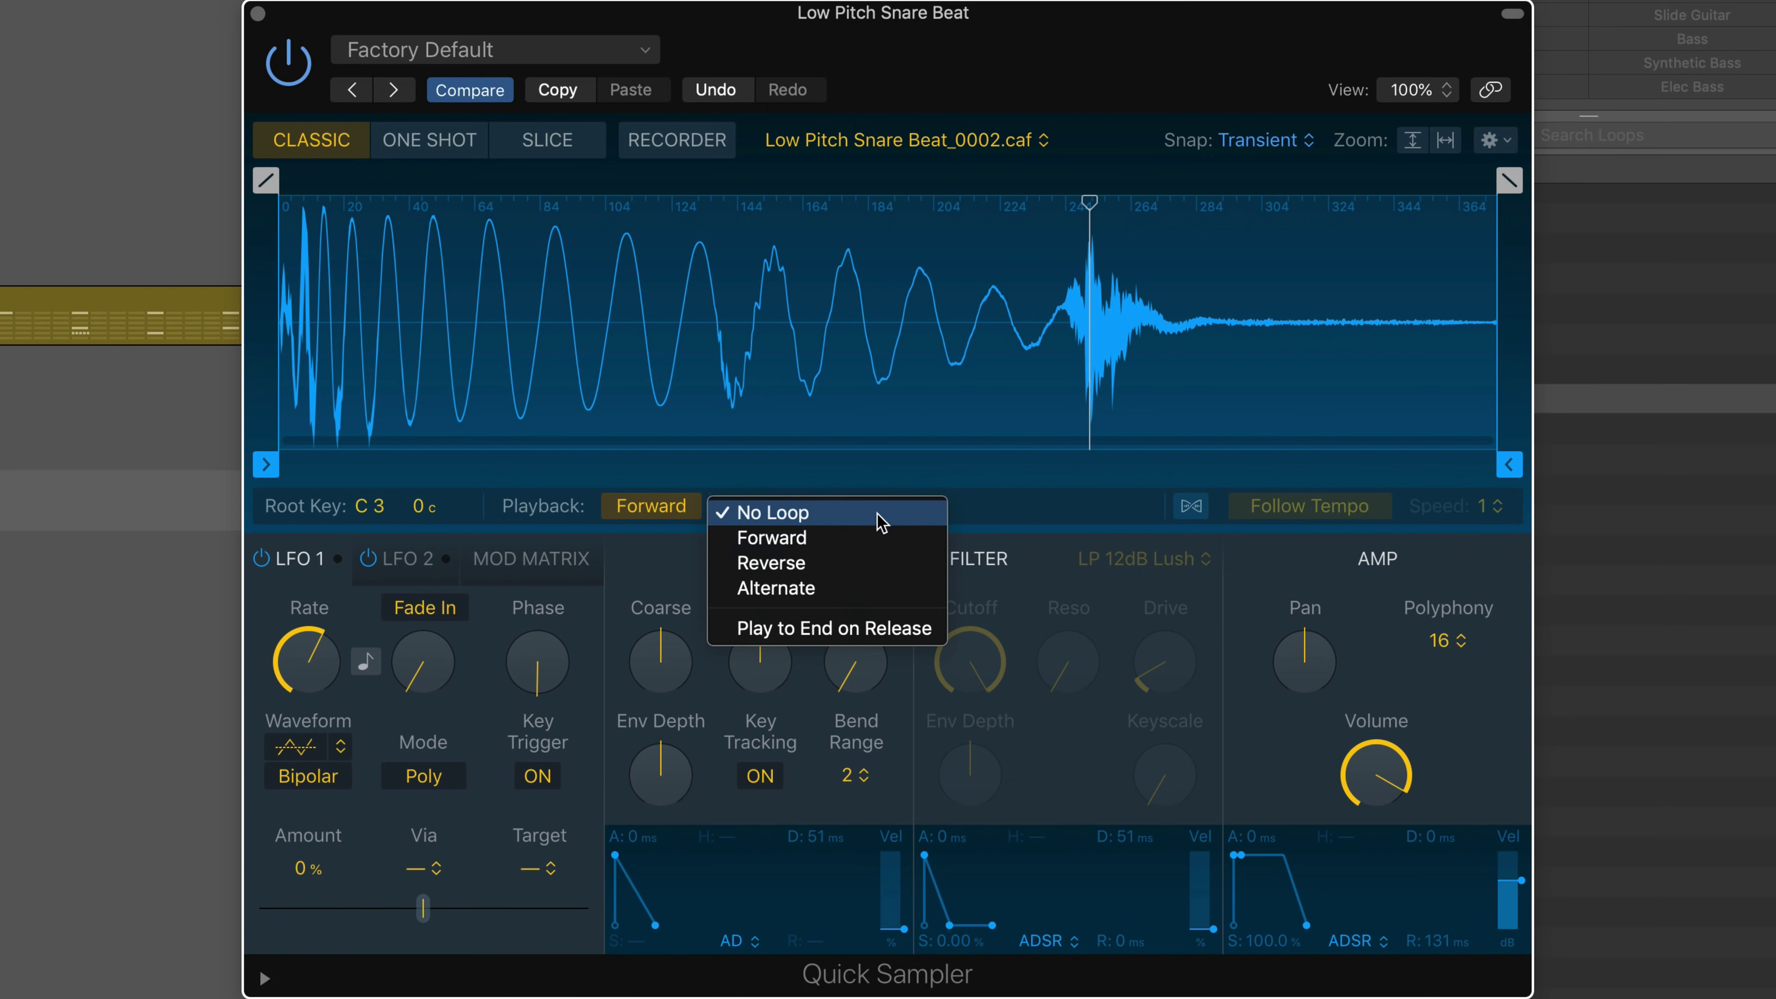
pyautogui.click(859, 594)
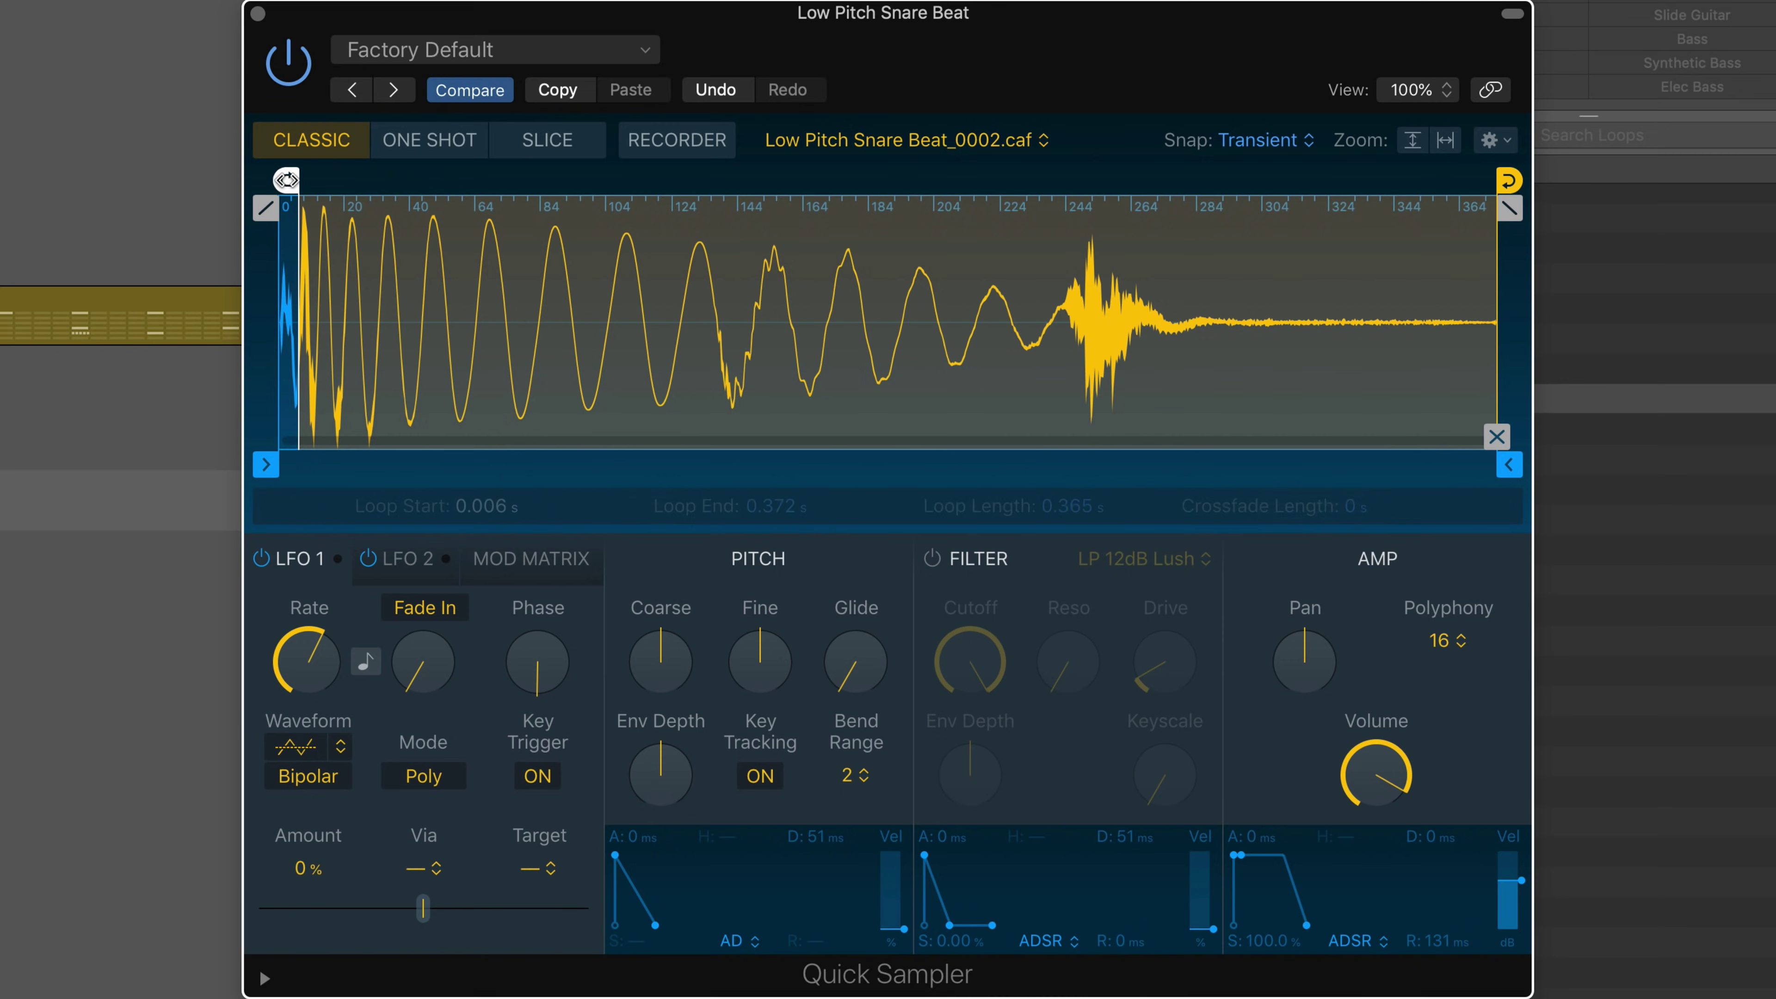
pyautogui.moveTo(286, 180); pyautogui.dragTo(597, 179)
pyautogui.moveTo(1506, 180)
pyautogui.mouseDown()
pyautogui.moveTo(1200, 180)
pyautogui.moveTo(1230, 180)
pyautogui.mouseUp()
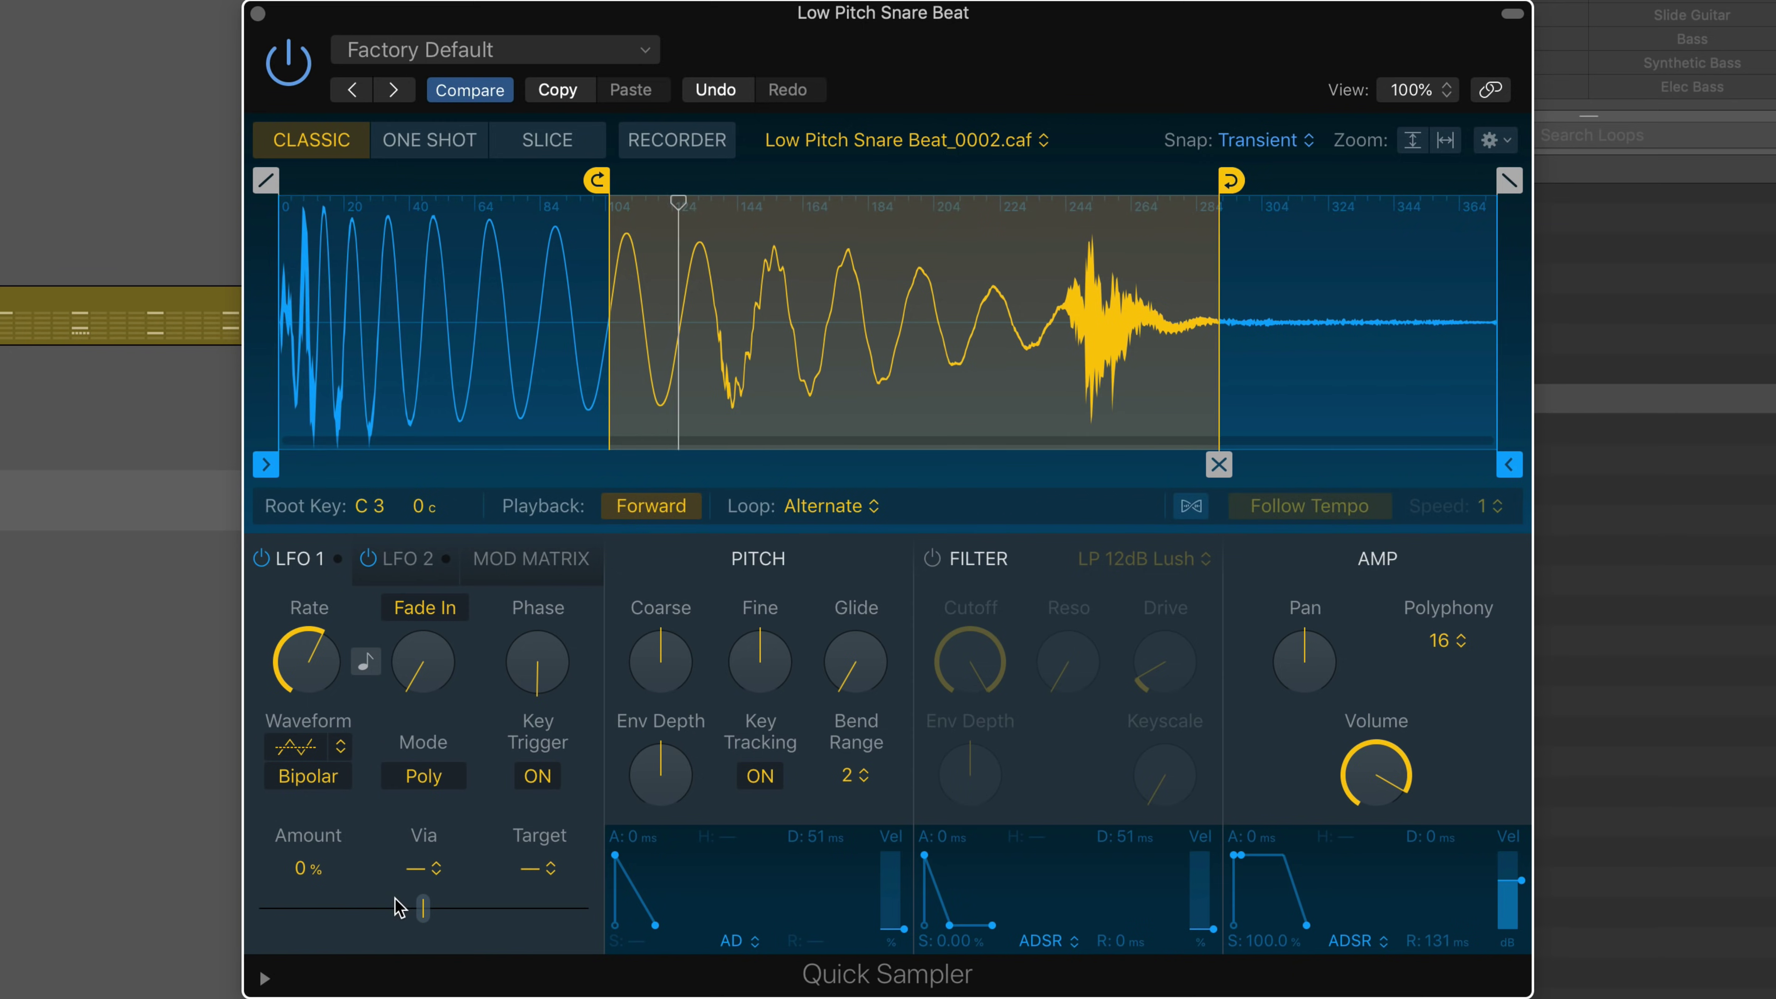
# - Set LFO 1 to +70.3% on Loop Position with a tempo-synced 1/8 rate
pyautogui.moveTo(426, 909); pyautogui.dragTo(539, 909)
pyautogui.click(539, 868)
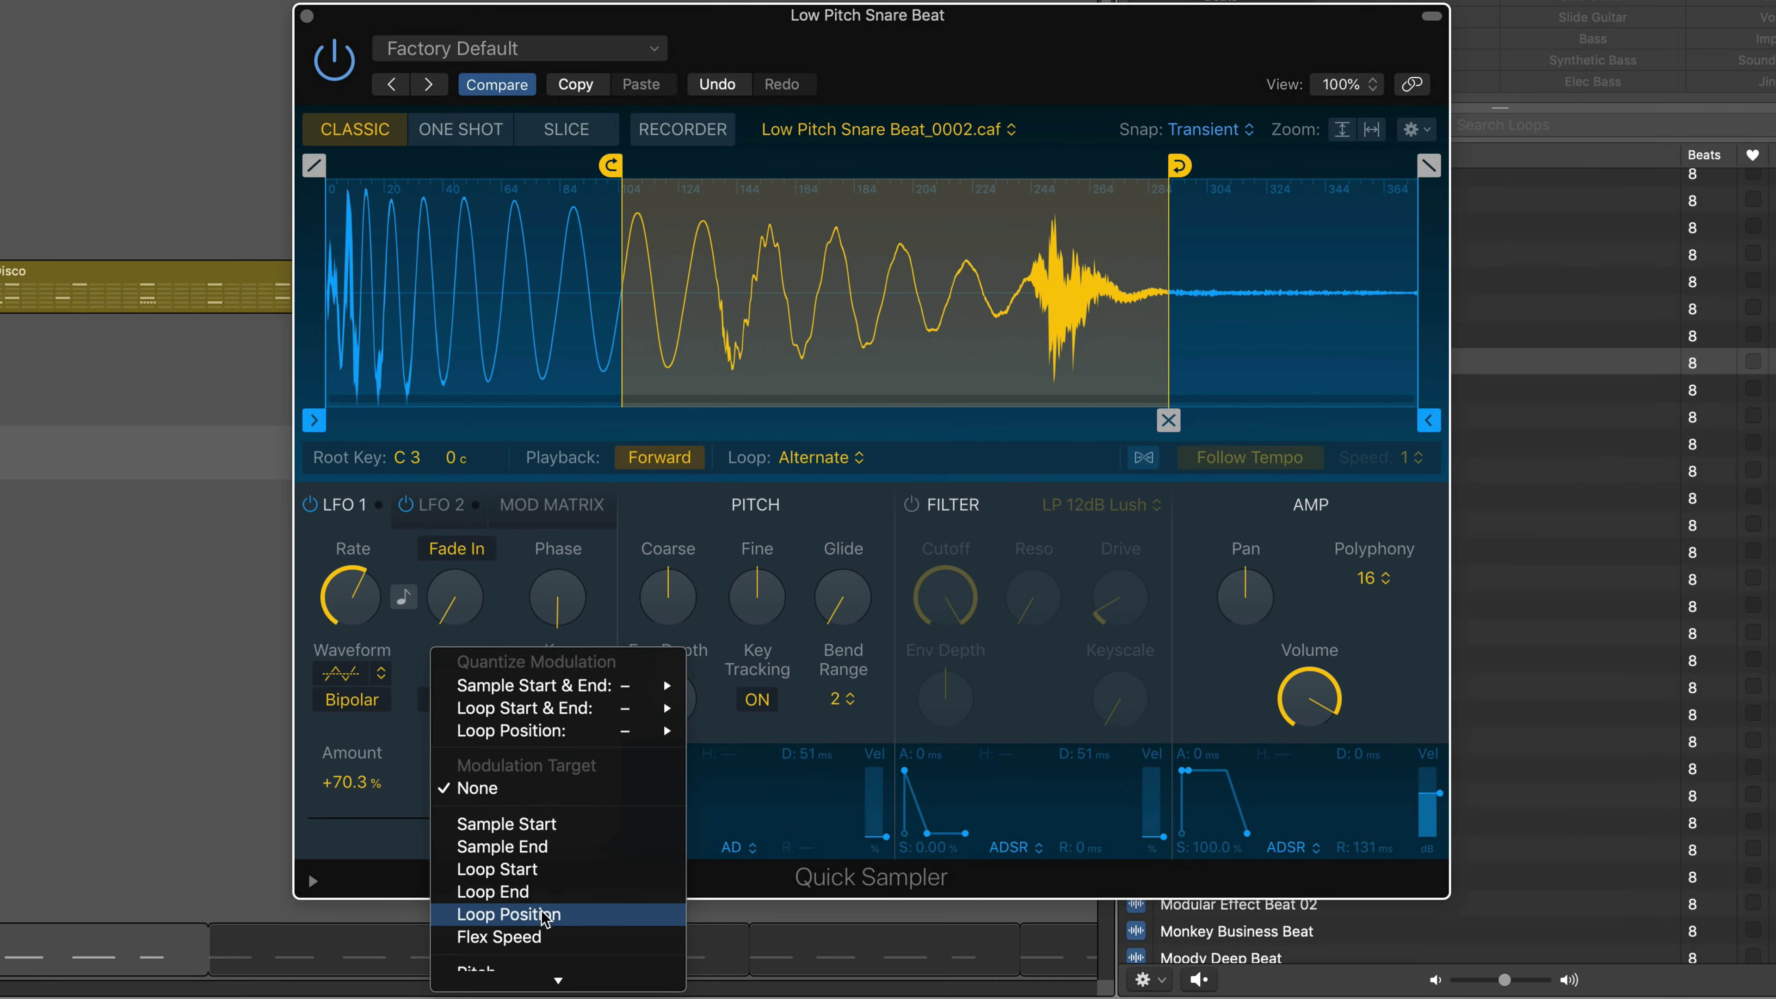
pyautogui.click(545, 915)
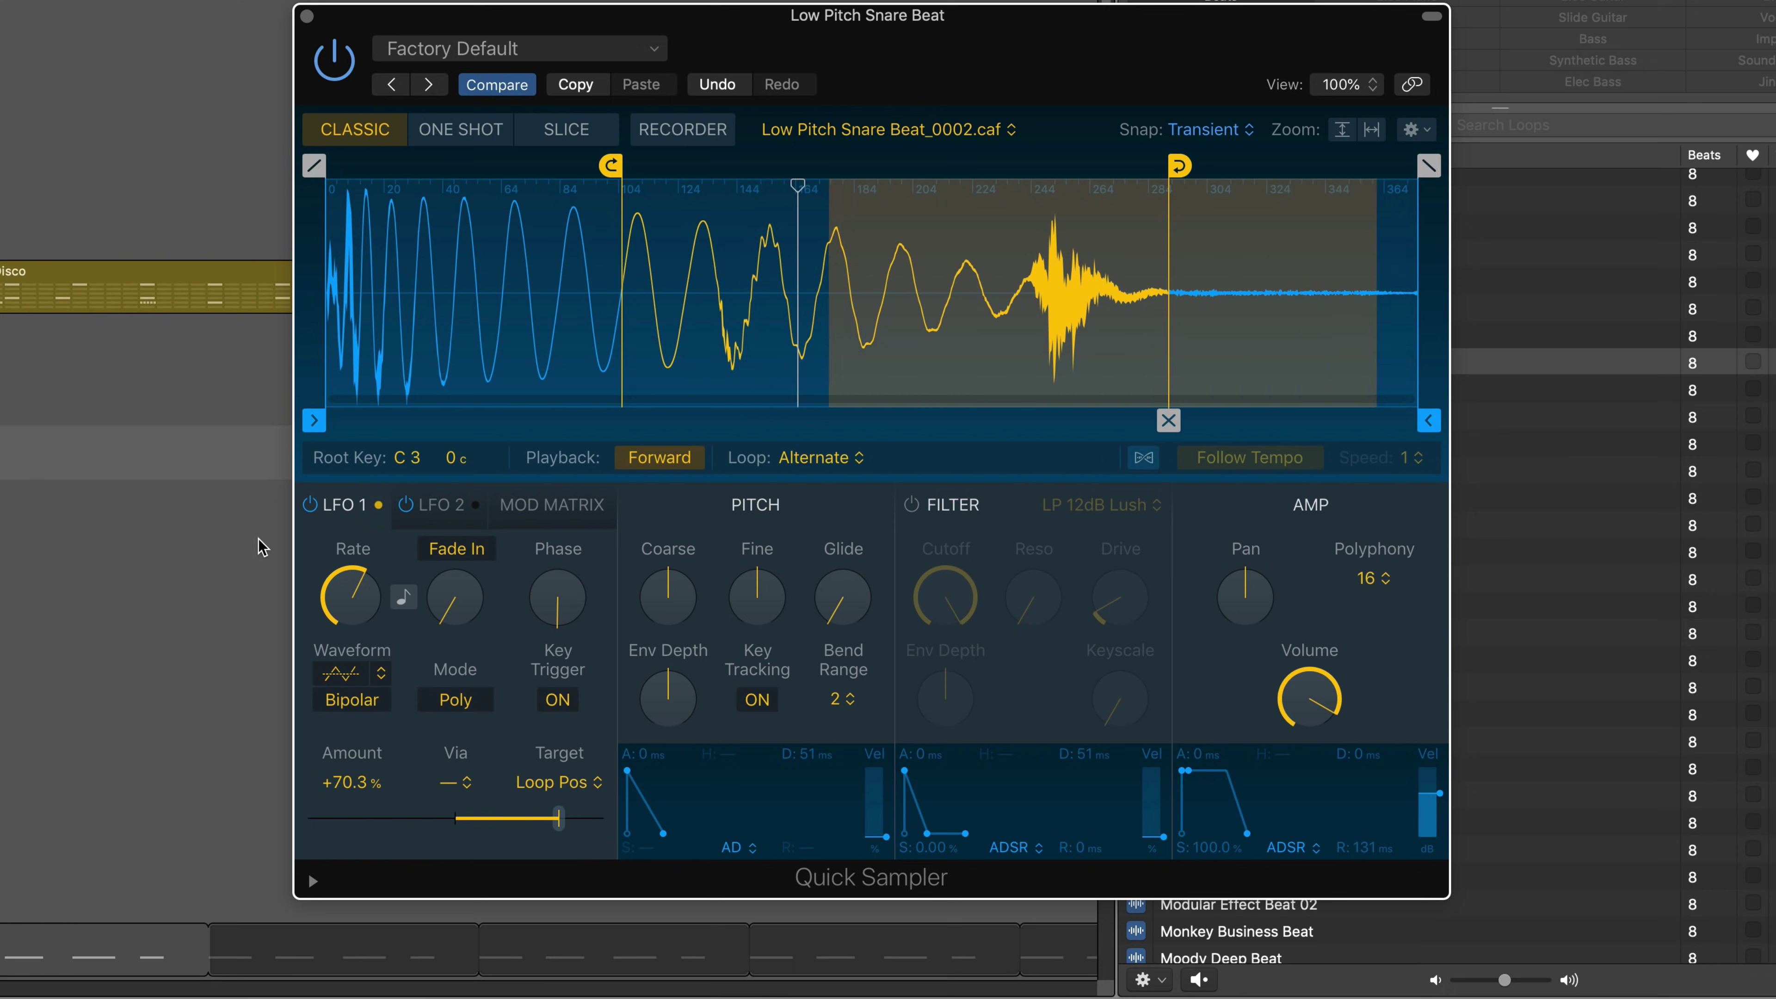
pyautogui.click(403, 597)
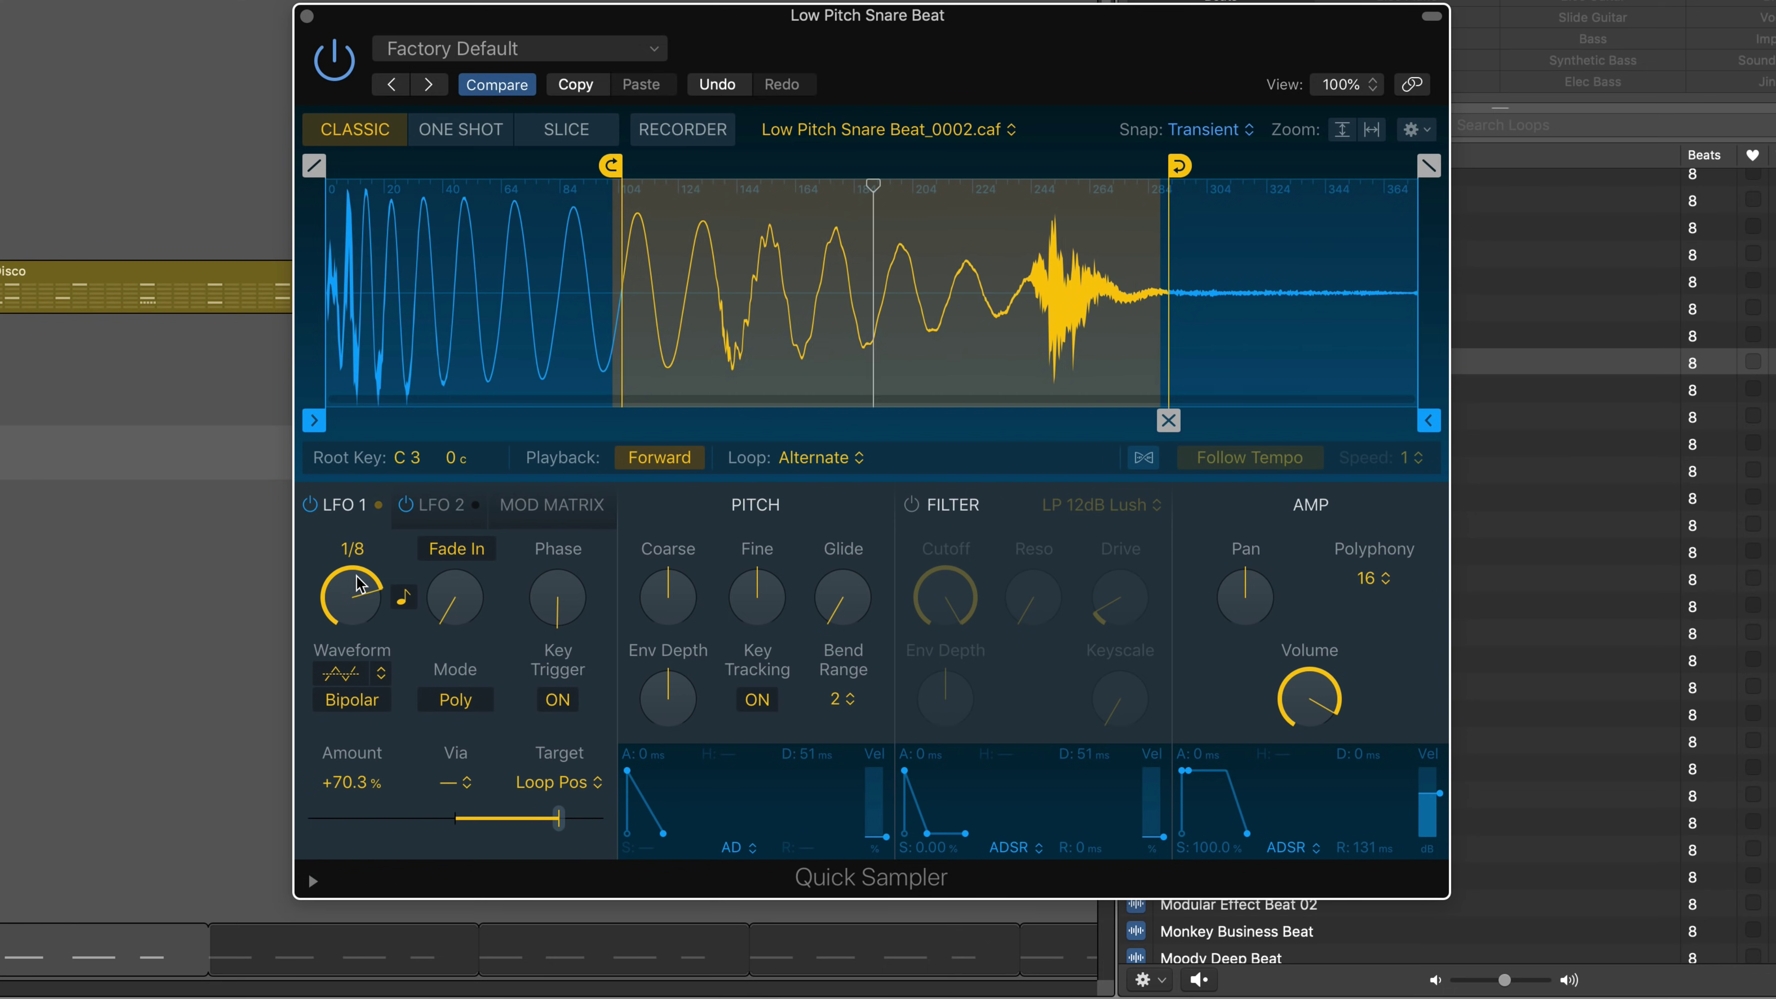
# - Move the loop start to about 0.072 s, make LFO unipolar, play at ¼ speed
pyautogui.moveTo(674, 183)
pyautogui.mouseDown()
pyautogui.moveTo(673, 168)
pyautogui.moveTo(464, 172)
pyautogui.mouseUp()
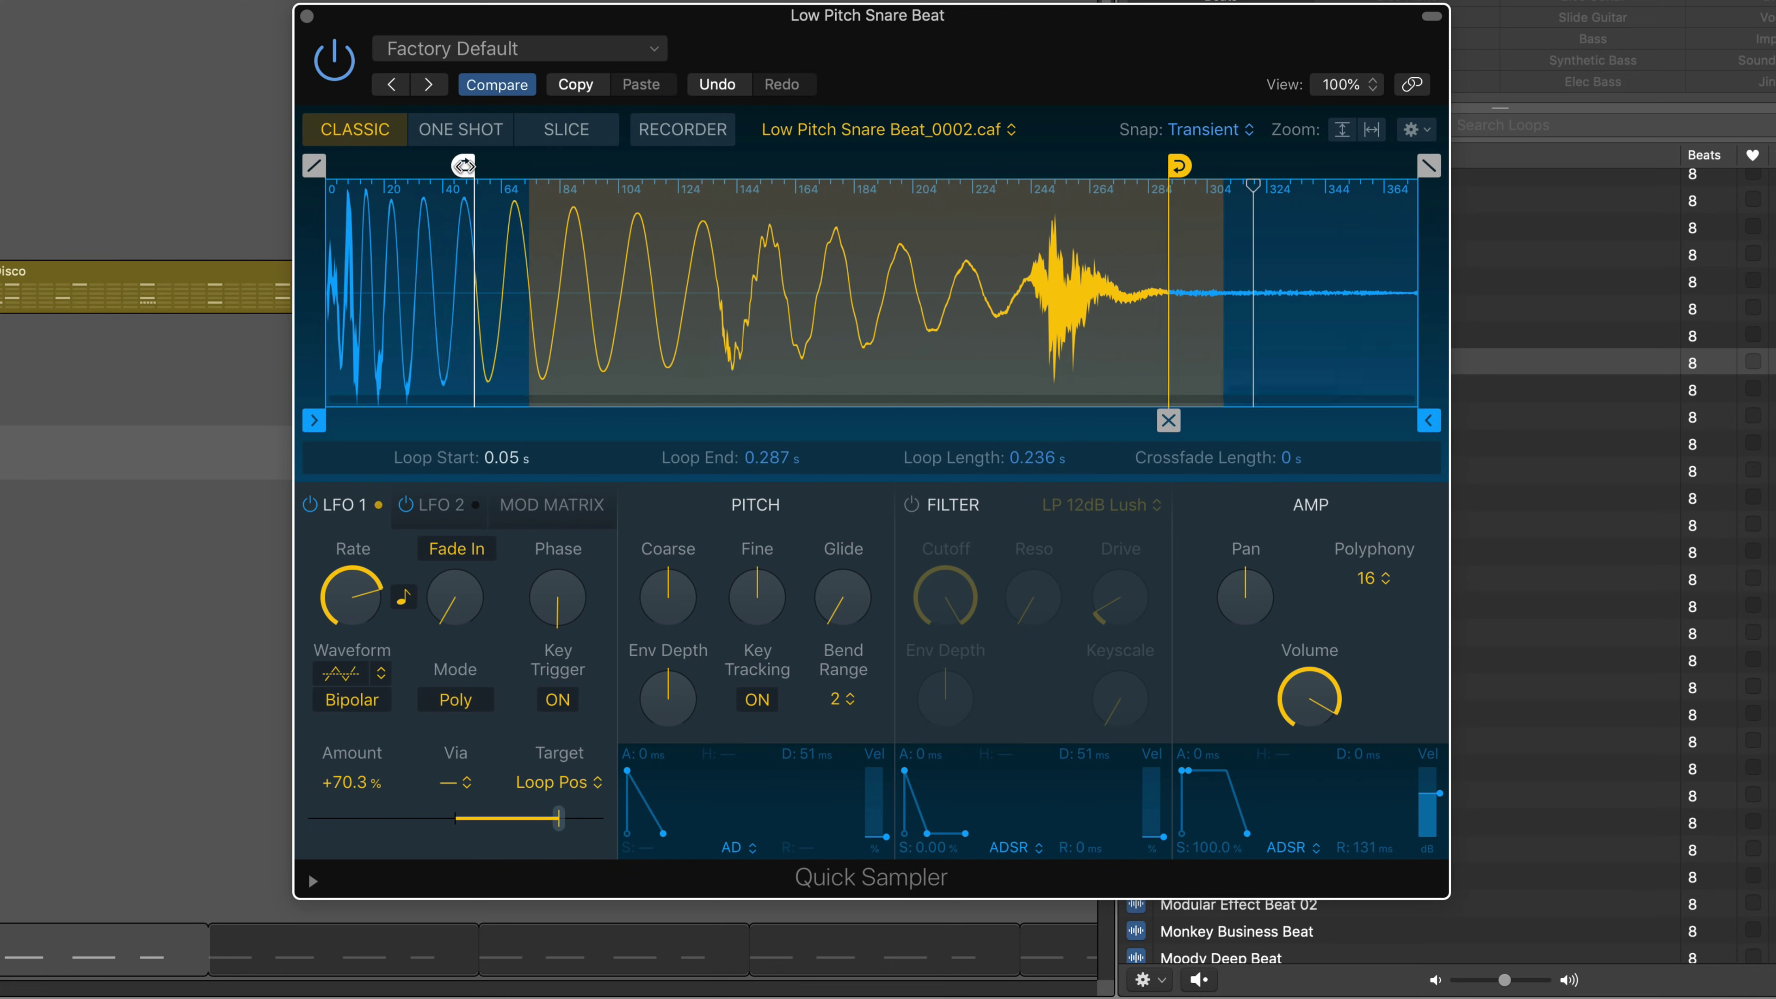
pyautogui.moveTo(463, 167); pyautogui.dragTo(542, 165)
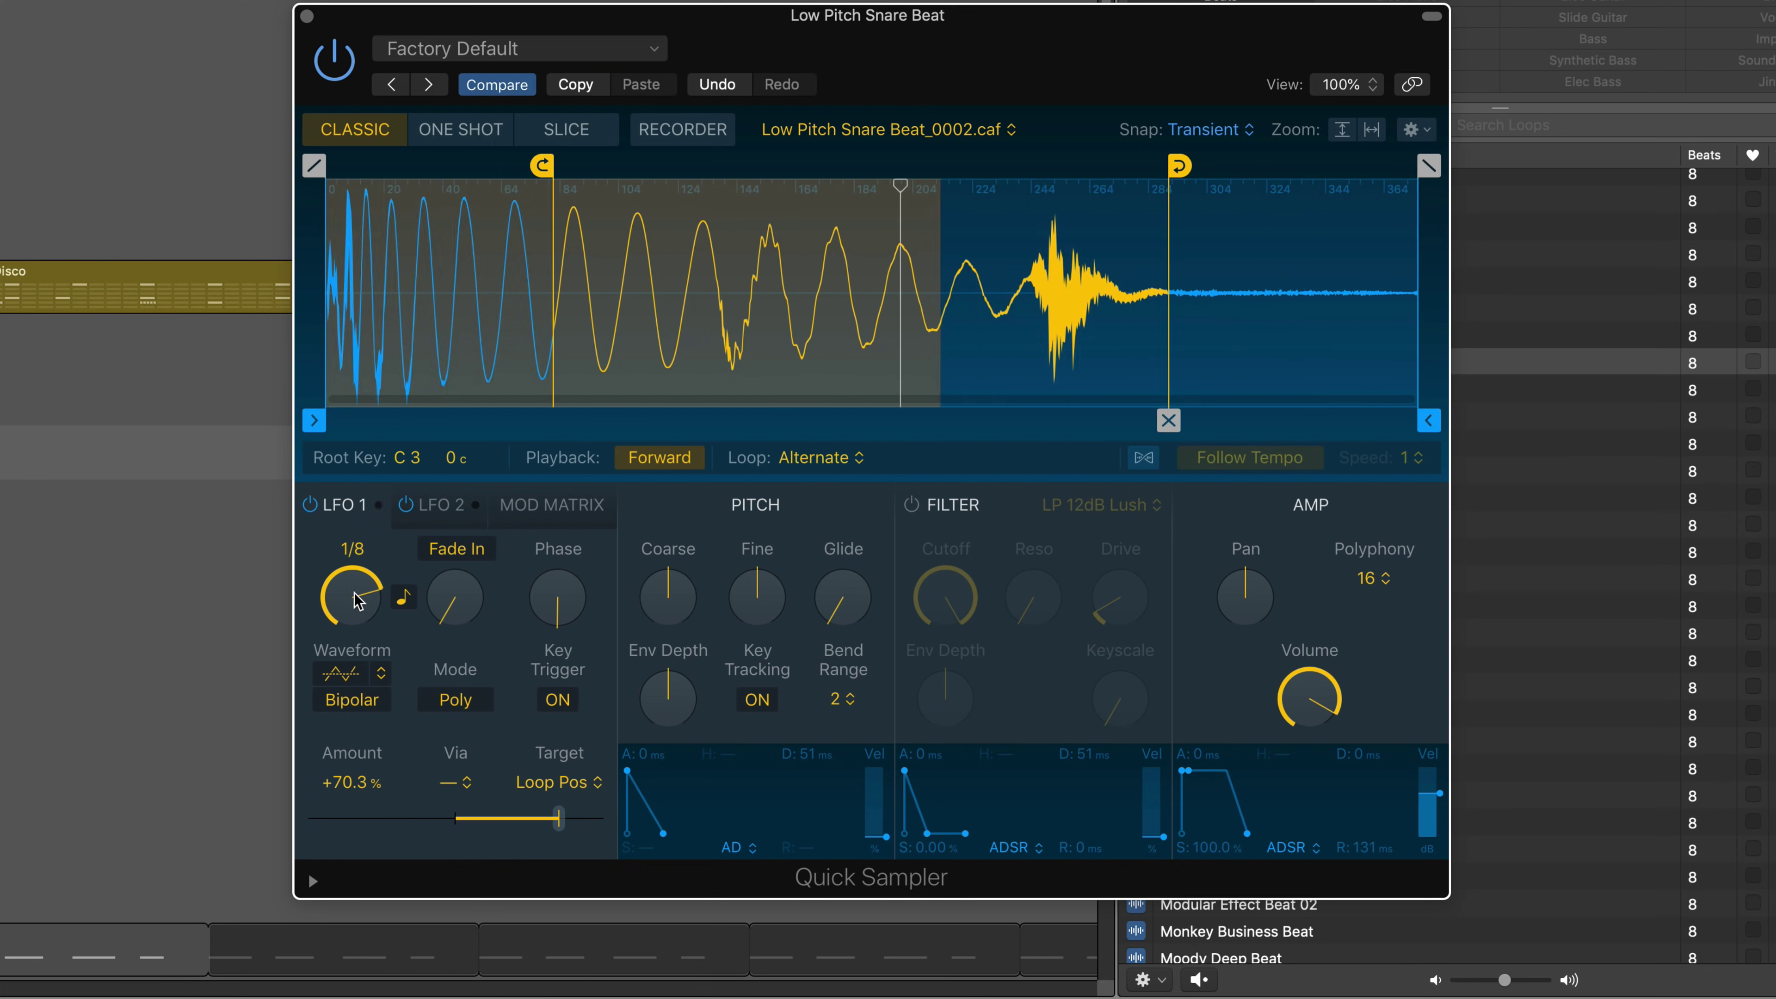
pyautogui.click(367, 702)
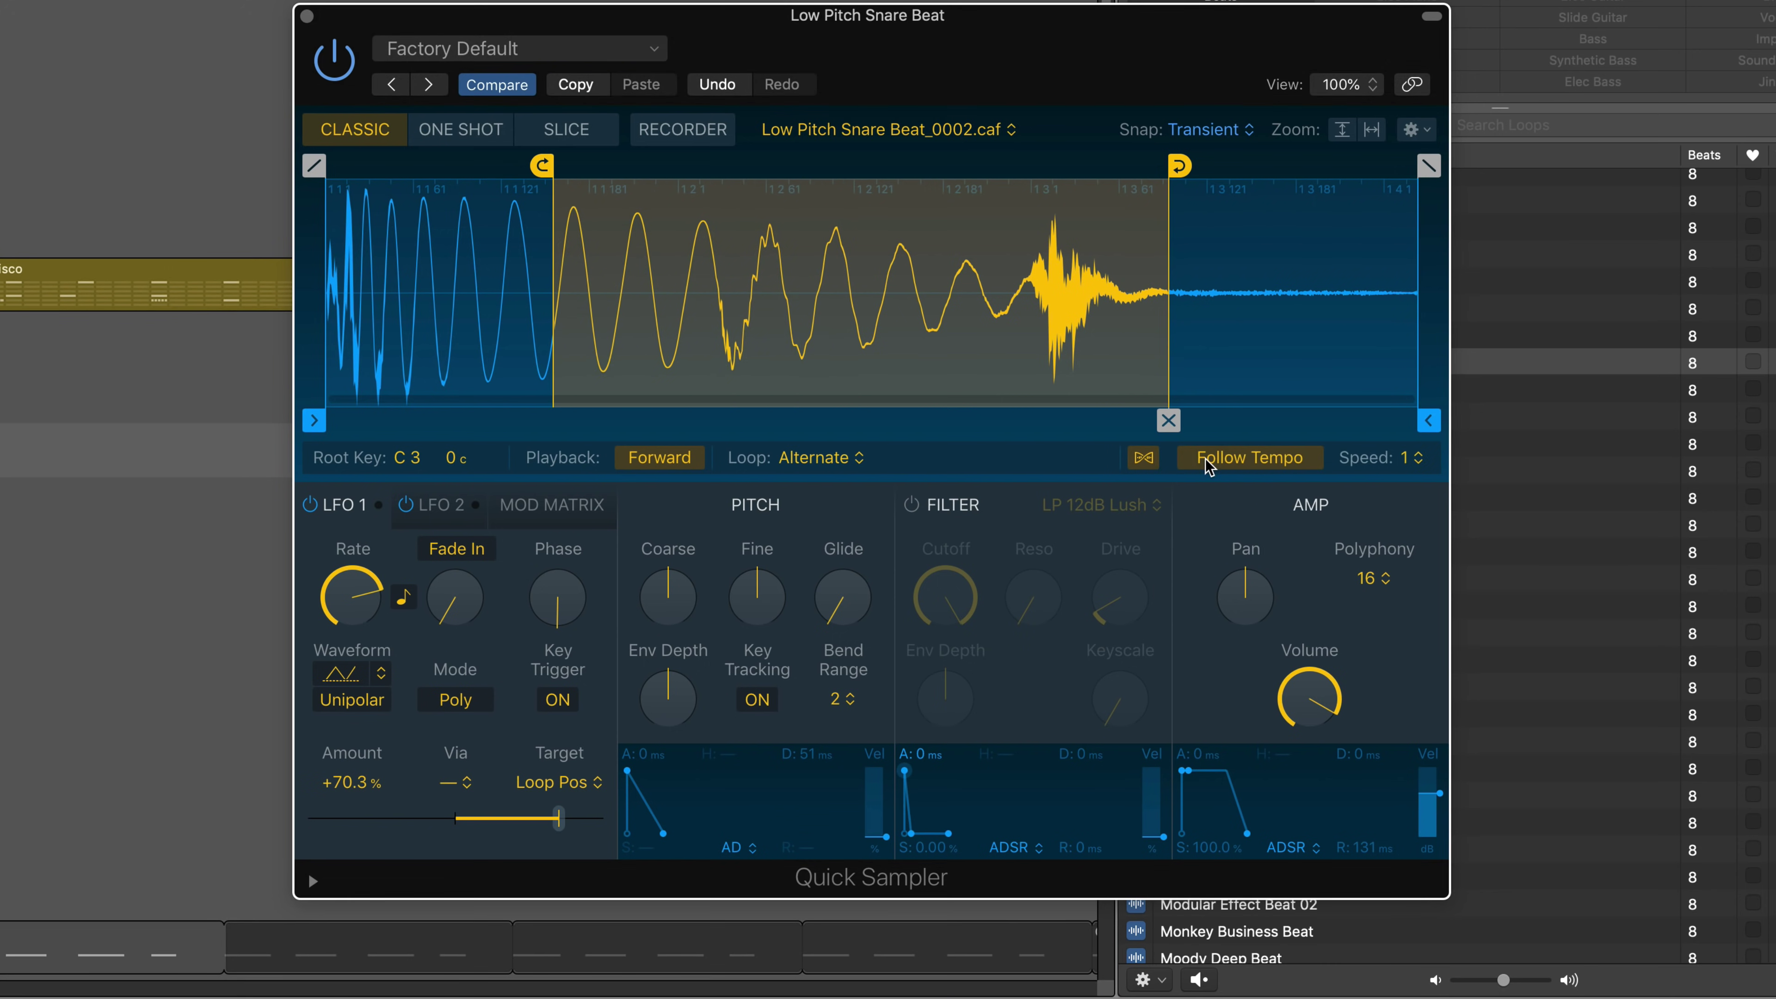
pyautogui.click(1421, 460)
pyautogui.click(1413, 405)
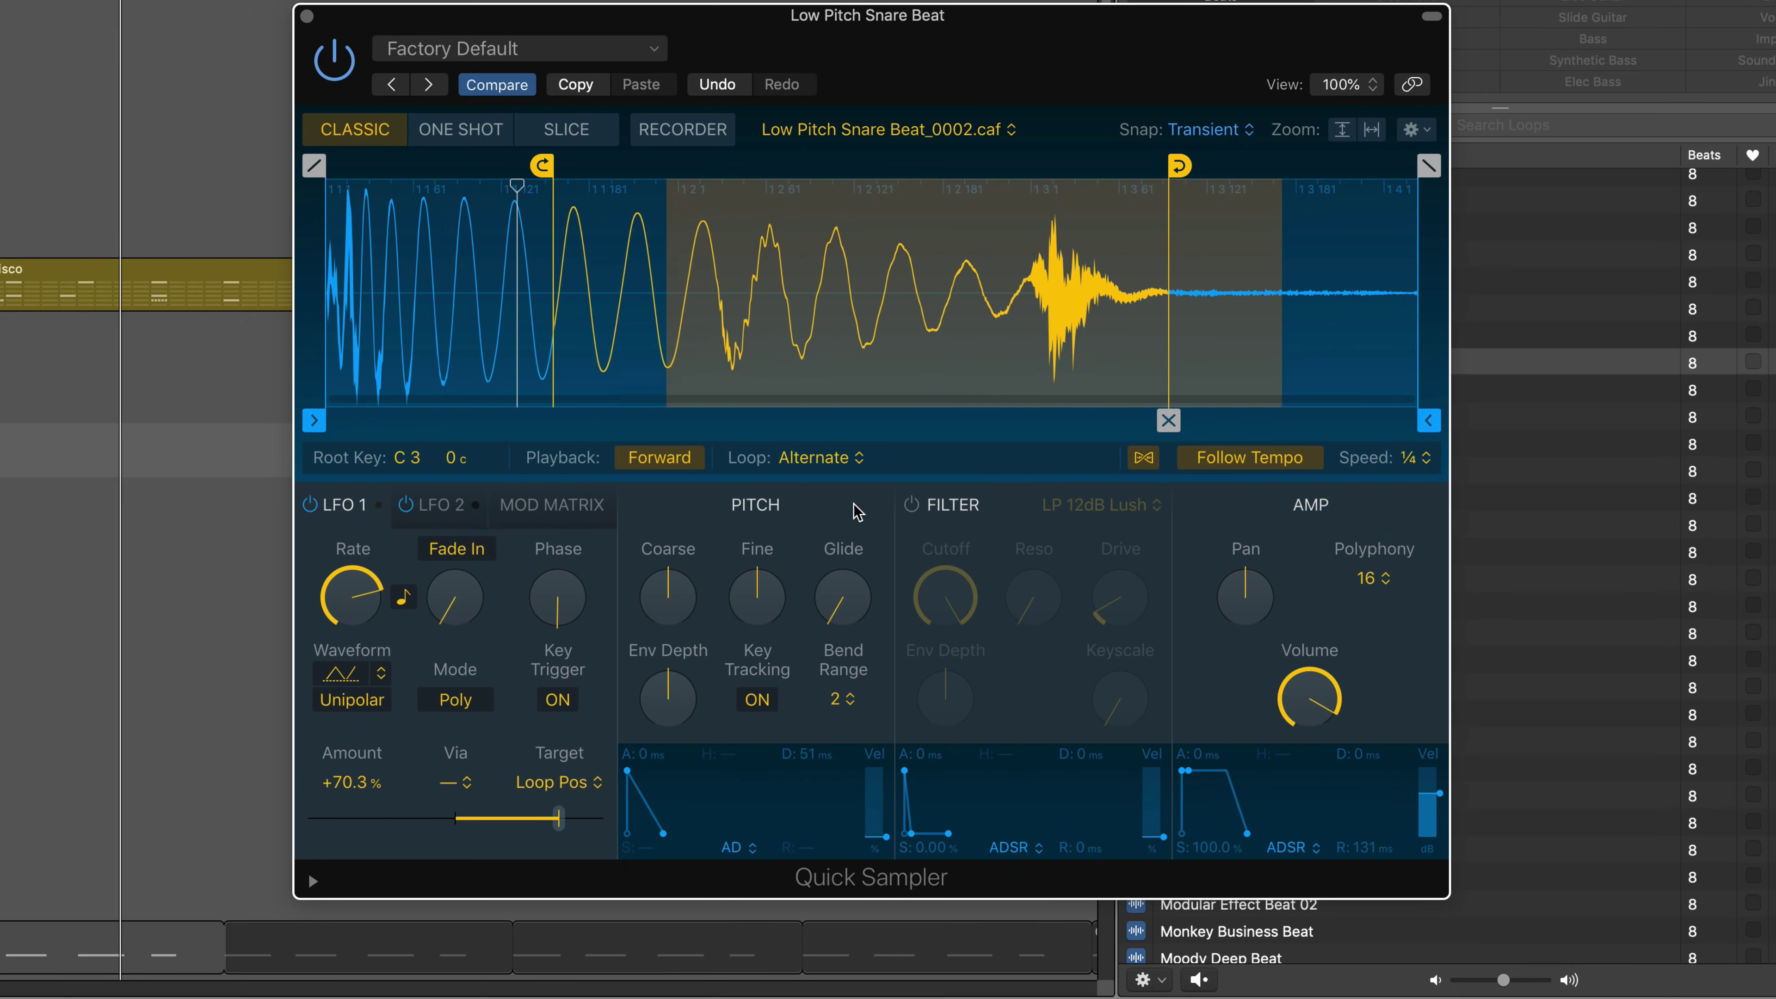
# - Switch on the LP 12dB Lush filter, lower cutoff slightly, raise resonance and set drive to 27.2%
pyautogui.click(911, 504)
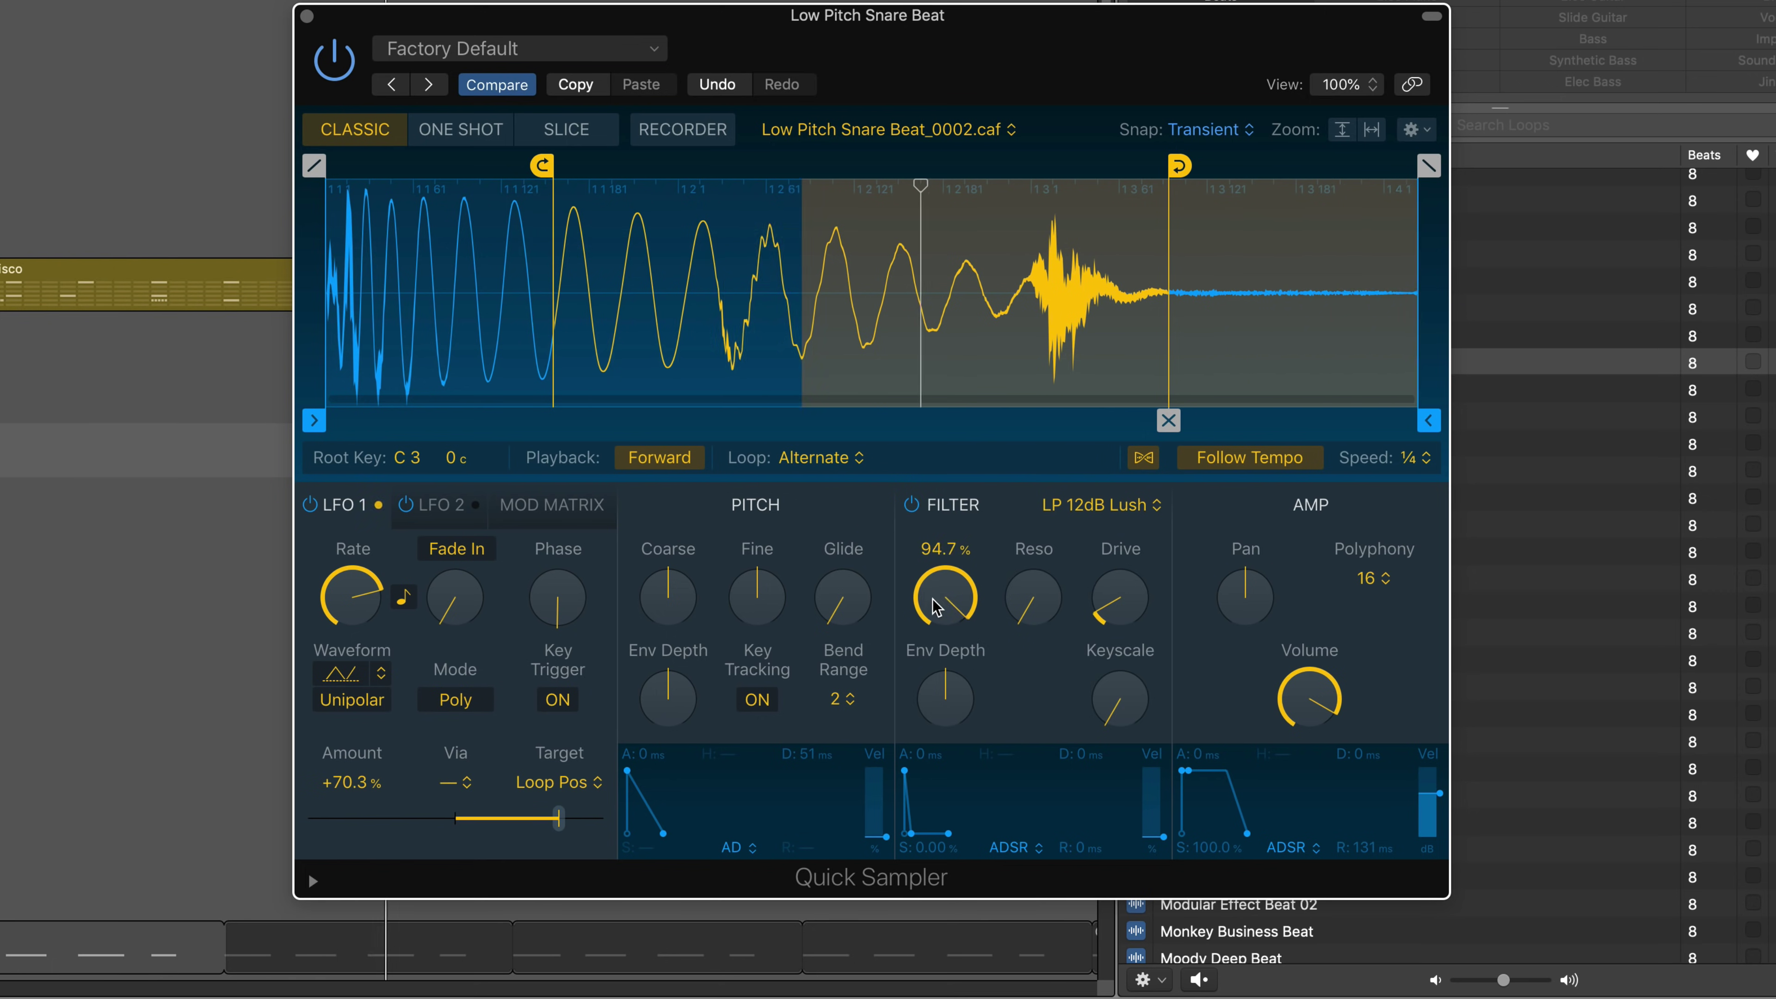
pyautogui.moveTo(935, 611); pyautogui.dragTo(938, 624)
pyautogui.moveTo(1033, 597); pyautogui.dragTo(1048, 478)
pyautogui.moveTo(1119, 596); pyautogui.dragTo(1118, 528)
# - Give the filter envelope negative depth and a 1575 ms decay, then load six TONEWHLORG samples onto Inst 12
pyautogui.moveTo(965, 663)
pyautogui.mouseDown()
pyautogui.moveTo(931, 696)
pyautogui.moveTo(916, 780)
pyautogui.moveTo(952, 838)
pyautogui.moveTo(996, 843)
pyautogui.mouseUp()
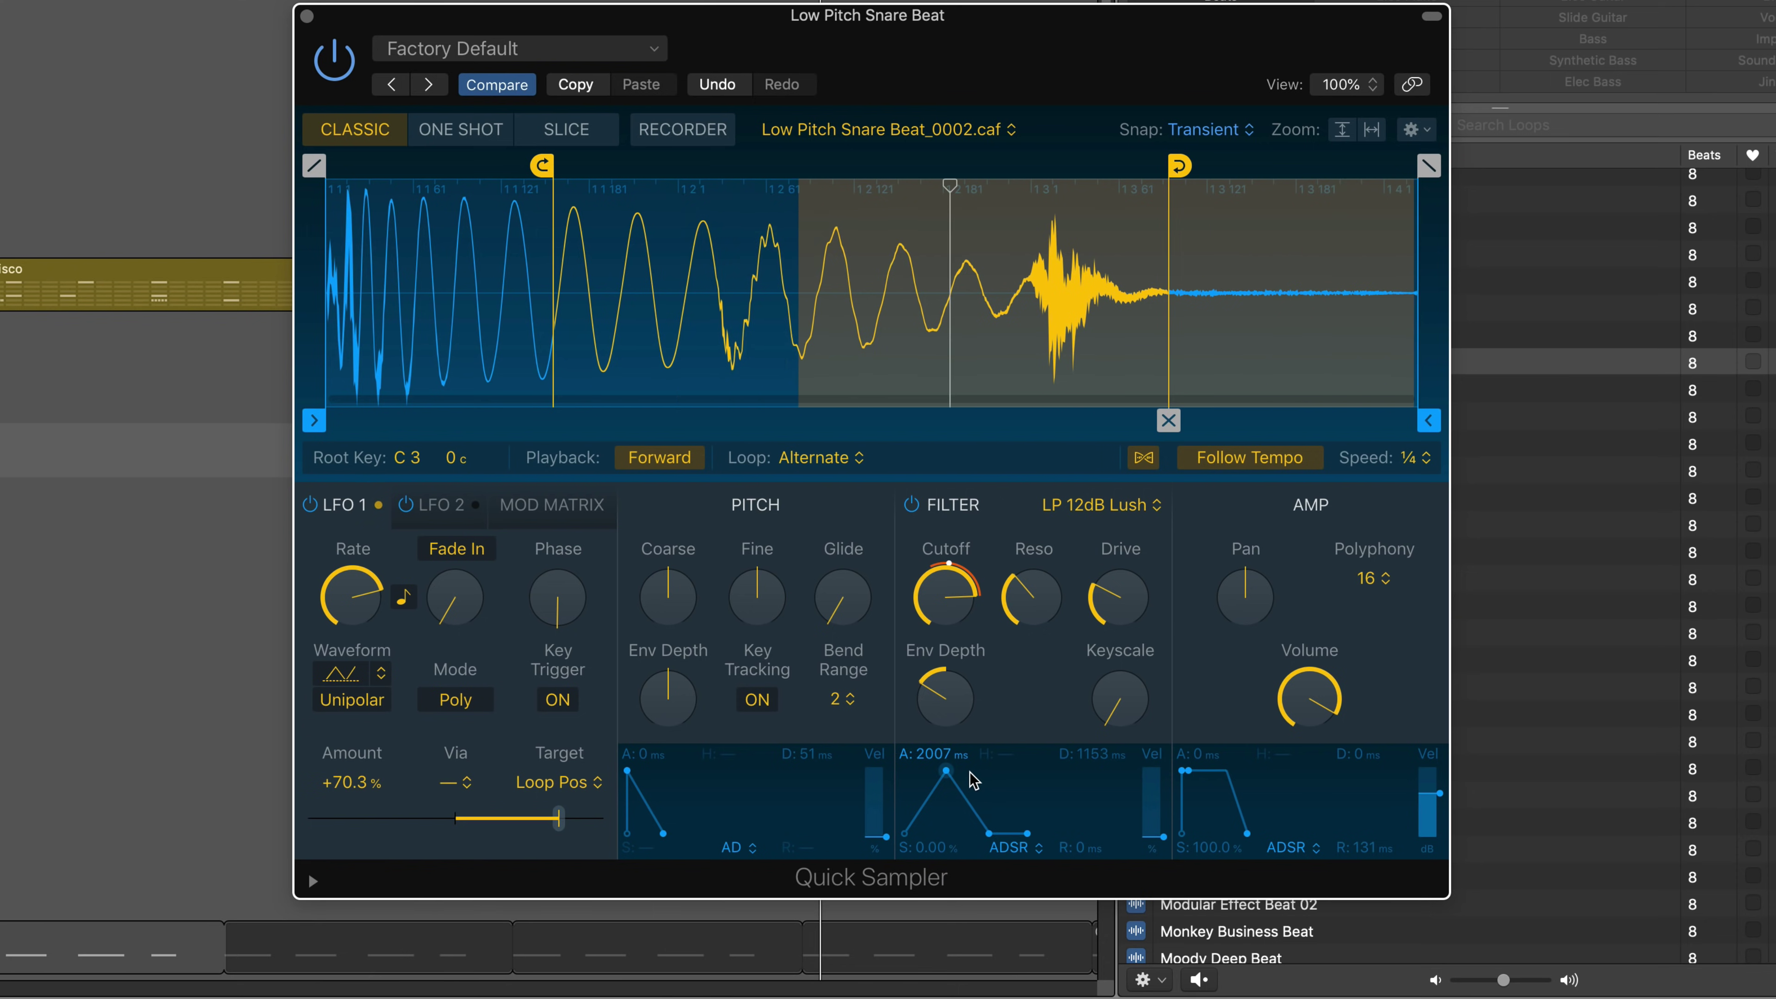
pyautogui.moveTo(992, 835); pyautogui.dragTo(994, 836)
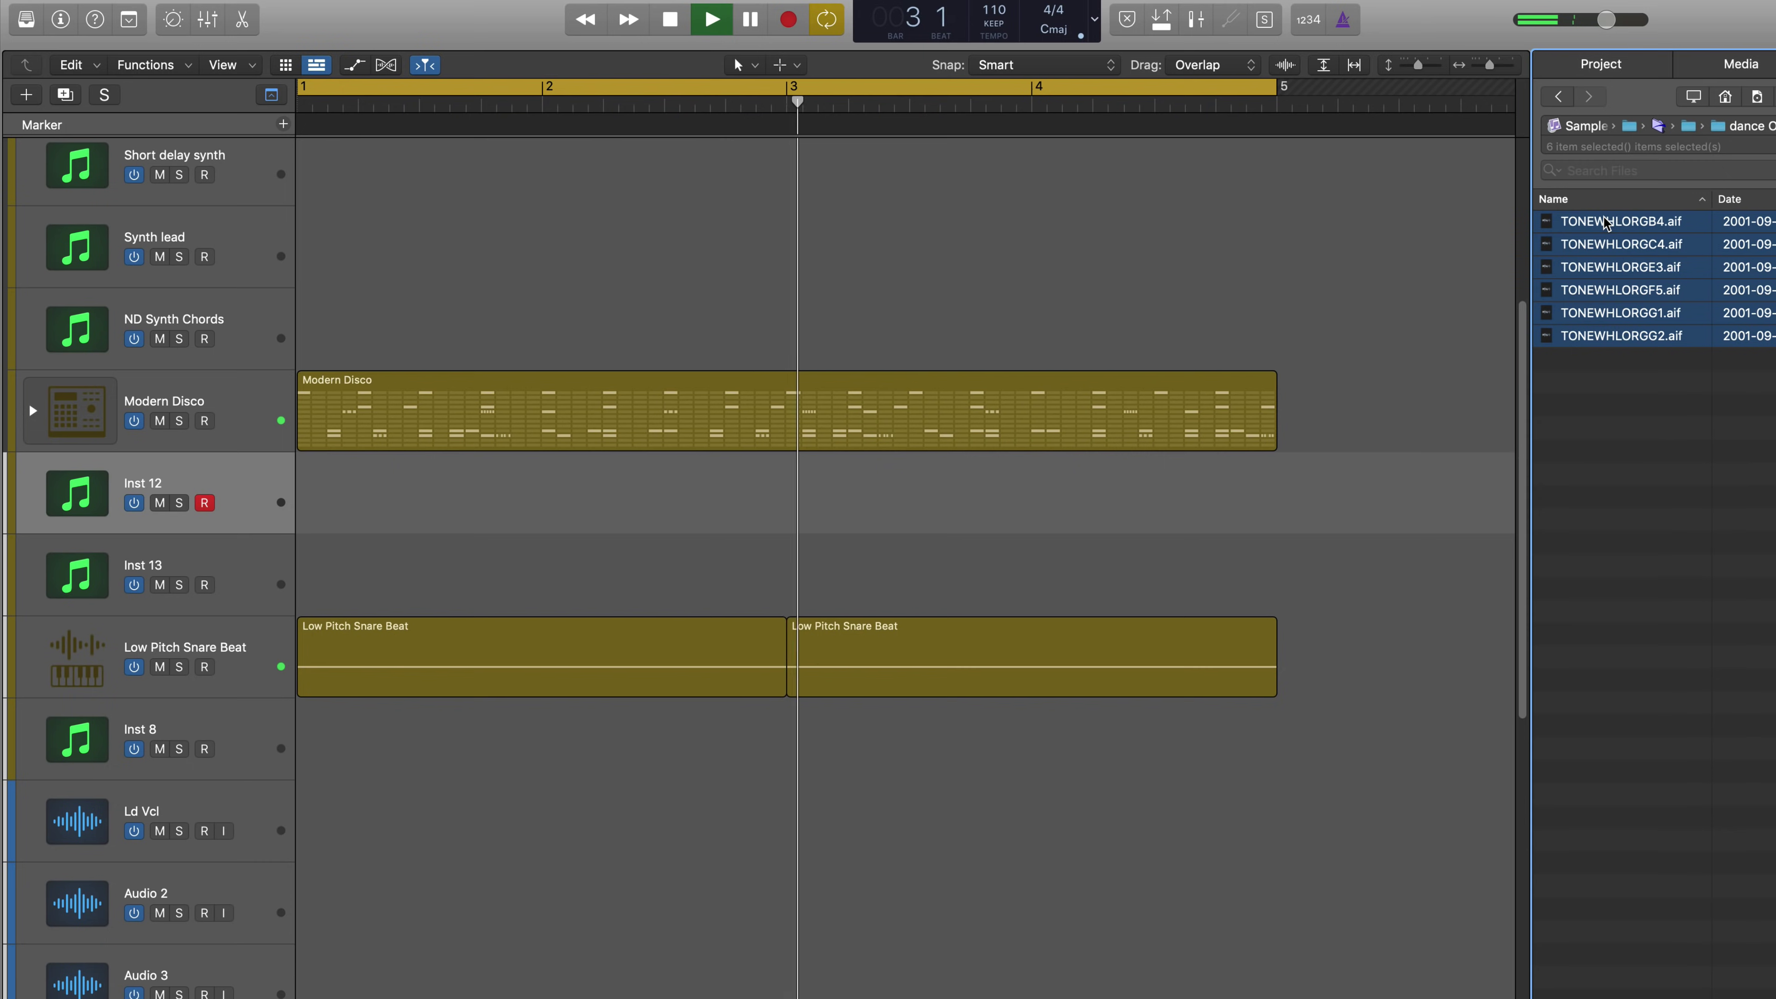
pyautogui.moveTo(1608, 243)
pyautogui.mouseDown()
pyautogui.moveTo(896, 460)
pyautogui.moveTo(138, 476)
pyautogui.moveTo(146, 523)
pyautogui.mouseUp()
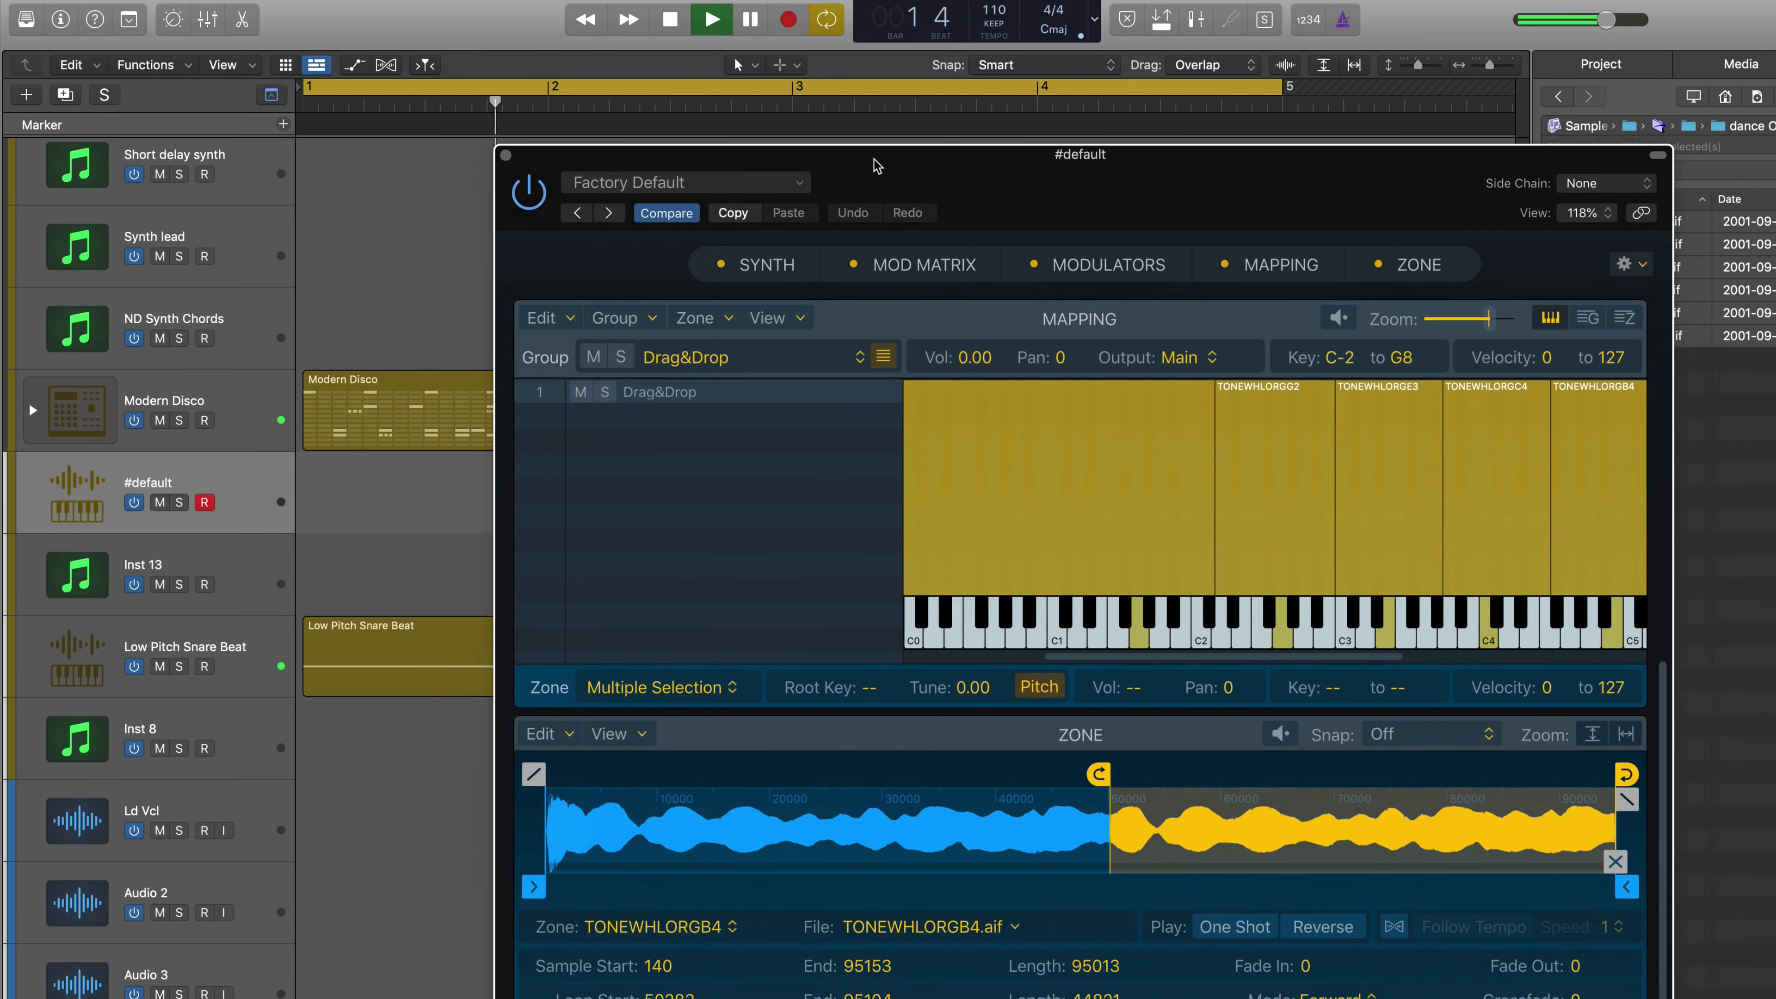
# - Move the Sampler window aside to uncover the file list
pyautogui.moveTo(874, 164); pyautogui.dragTo(725, 78)
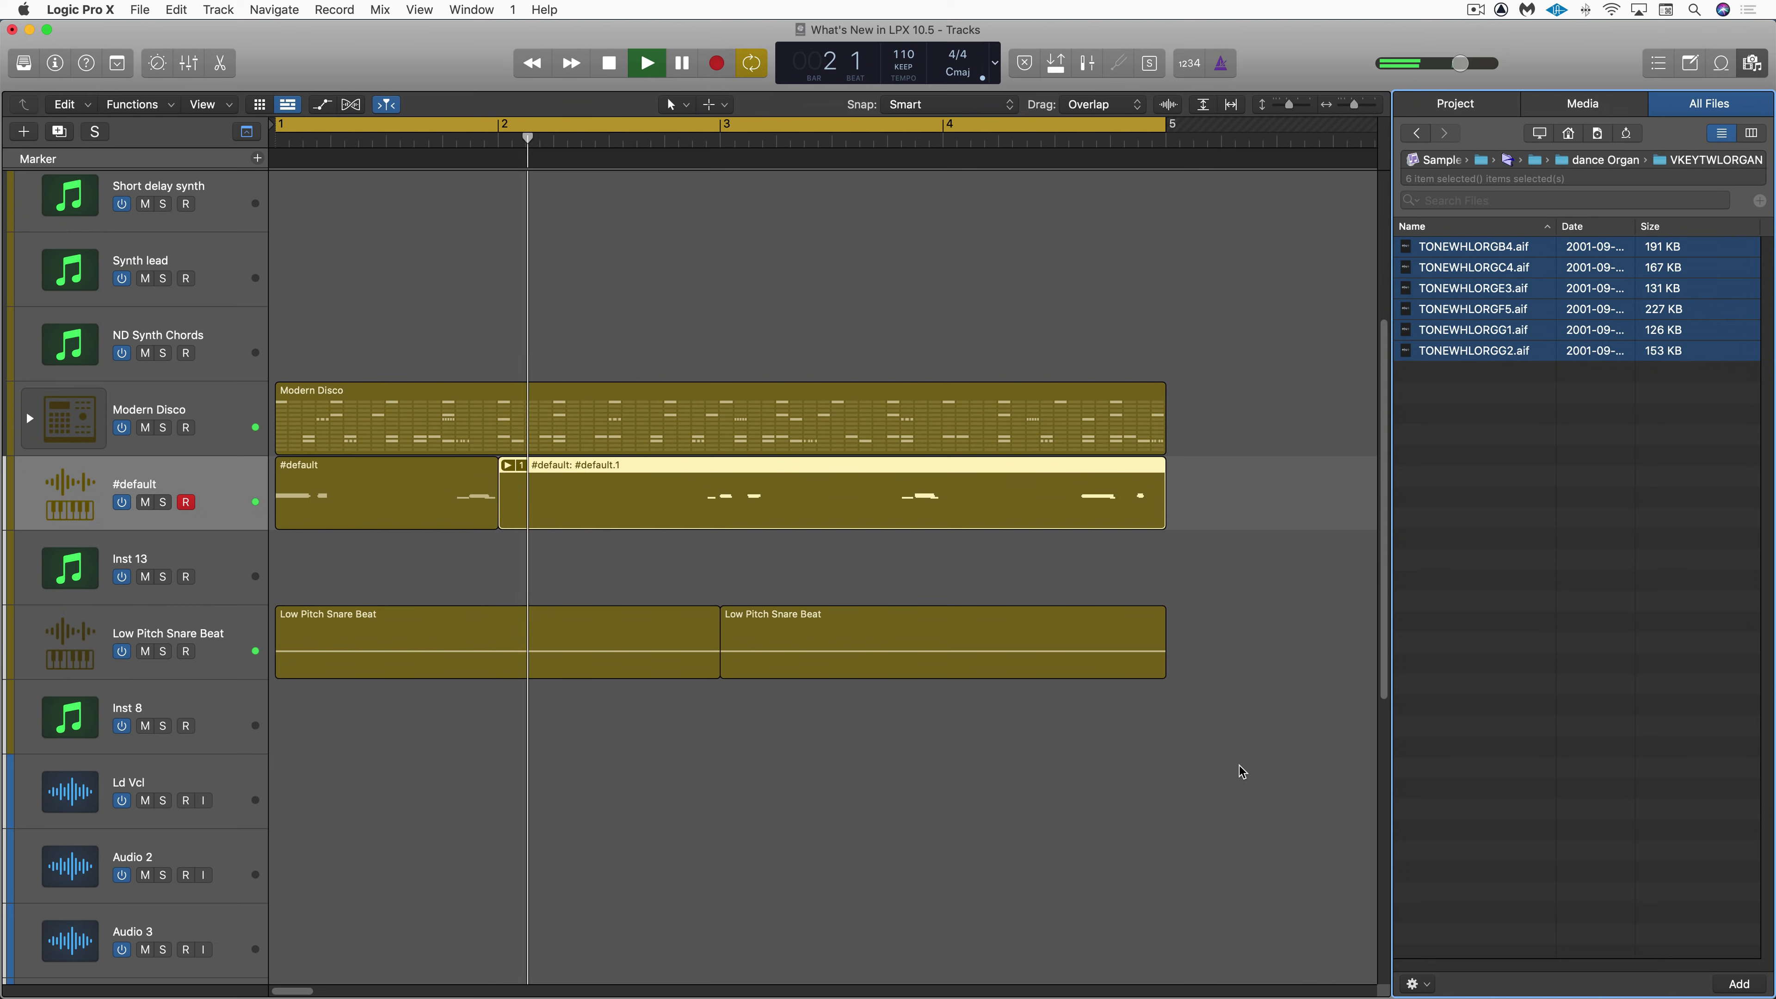
# - Open the Sampler's Synth page, turn on Filter 1 and set Filter 2 to BP 6dB Gritty
pyautogui.press('v')
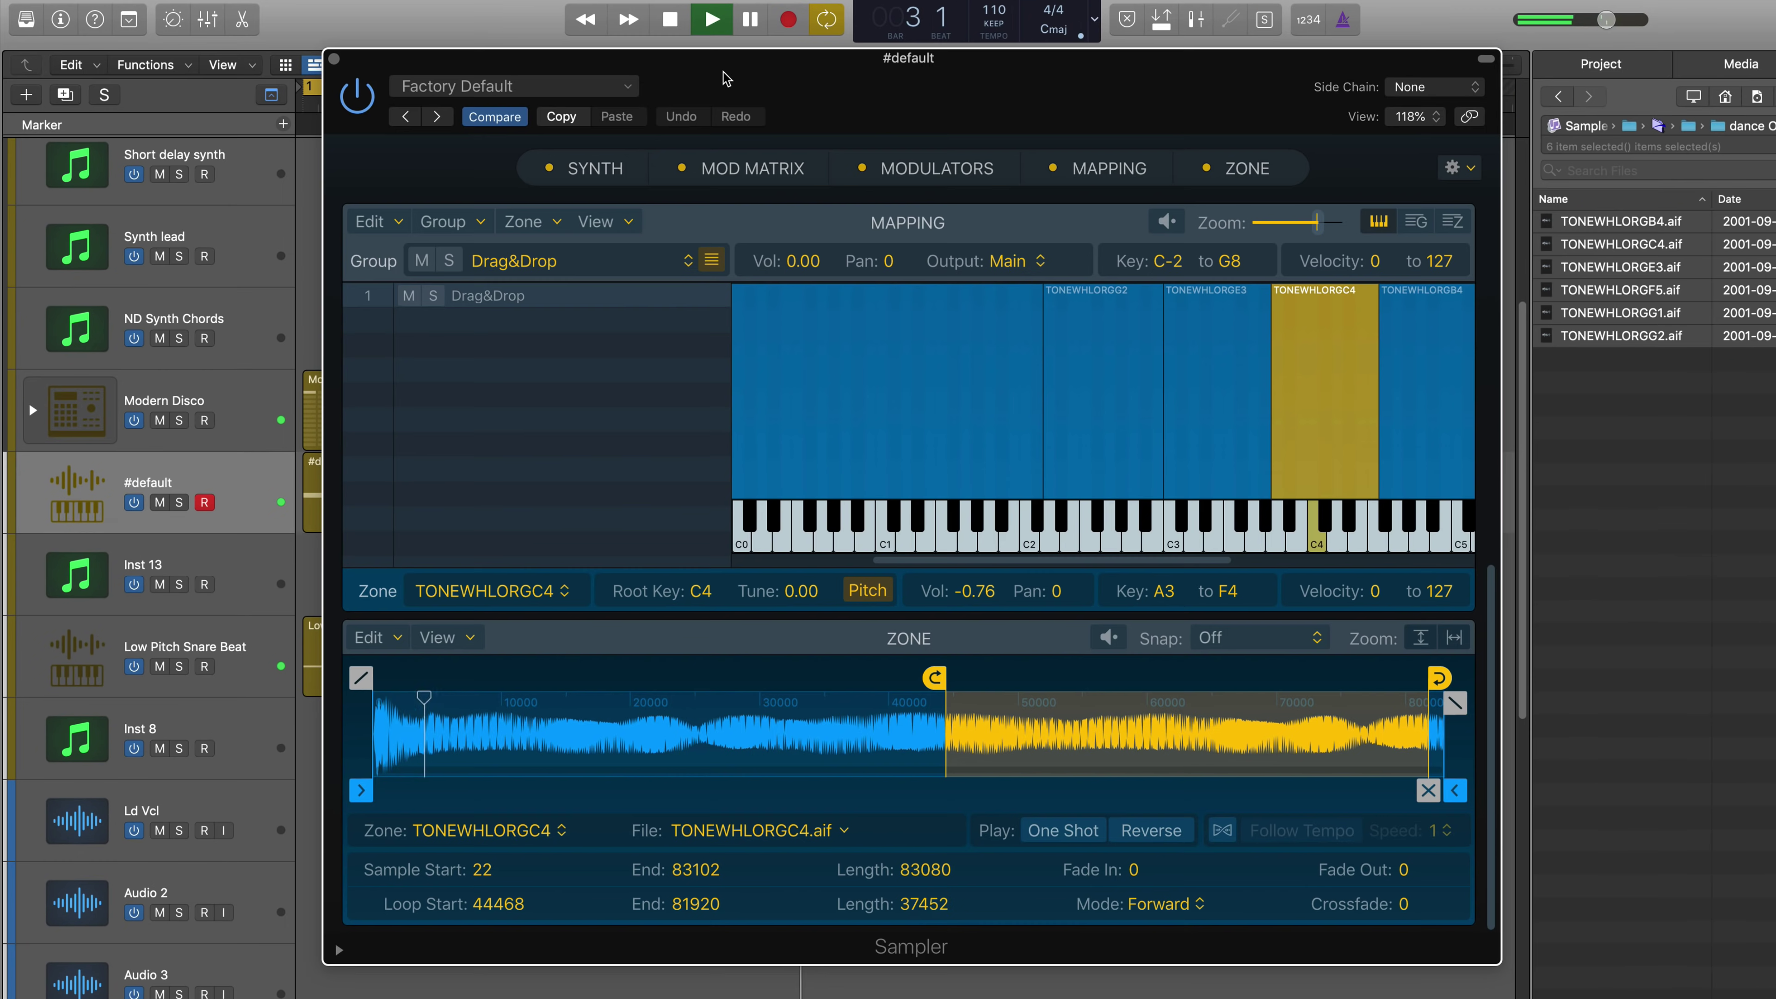
pyautogui.click(598, 168)
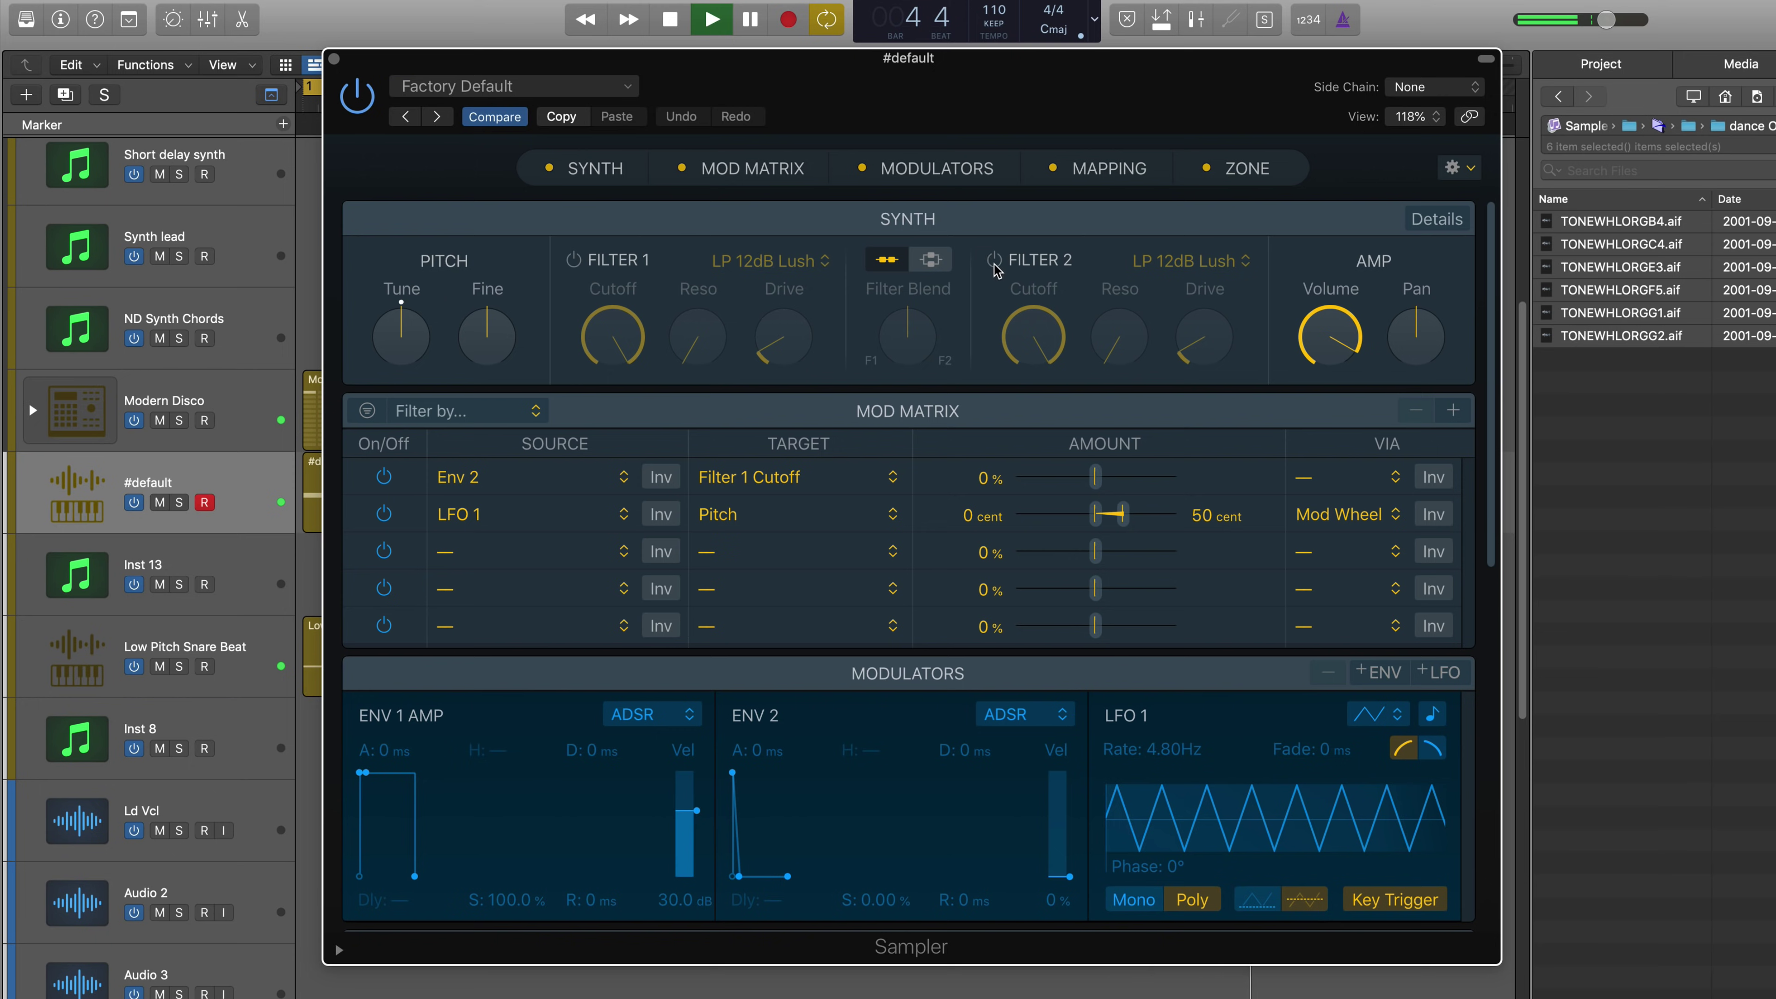
pyautogui.click(572, 262)
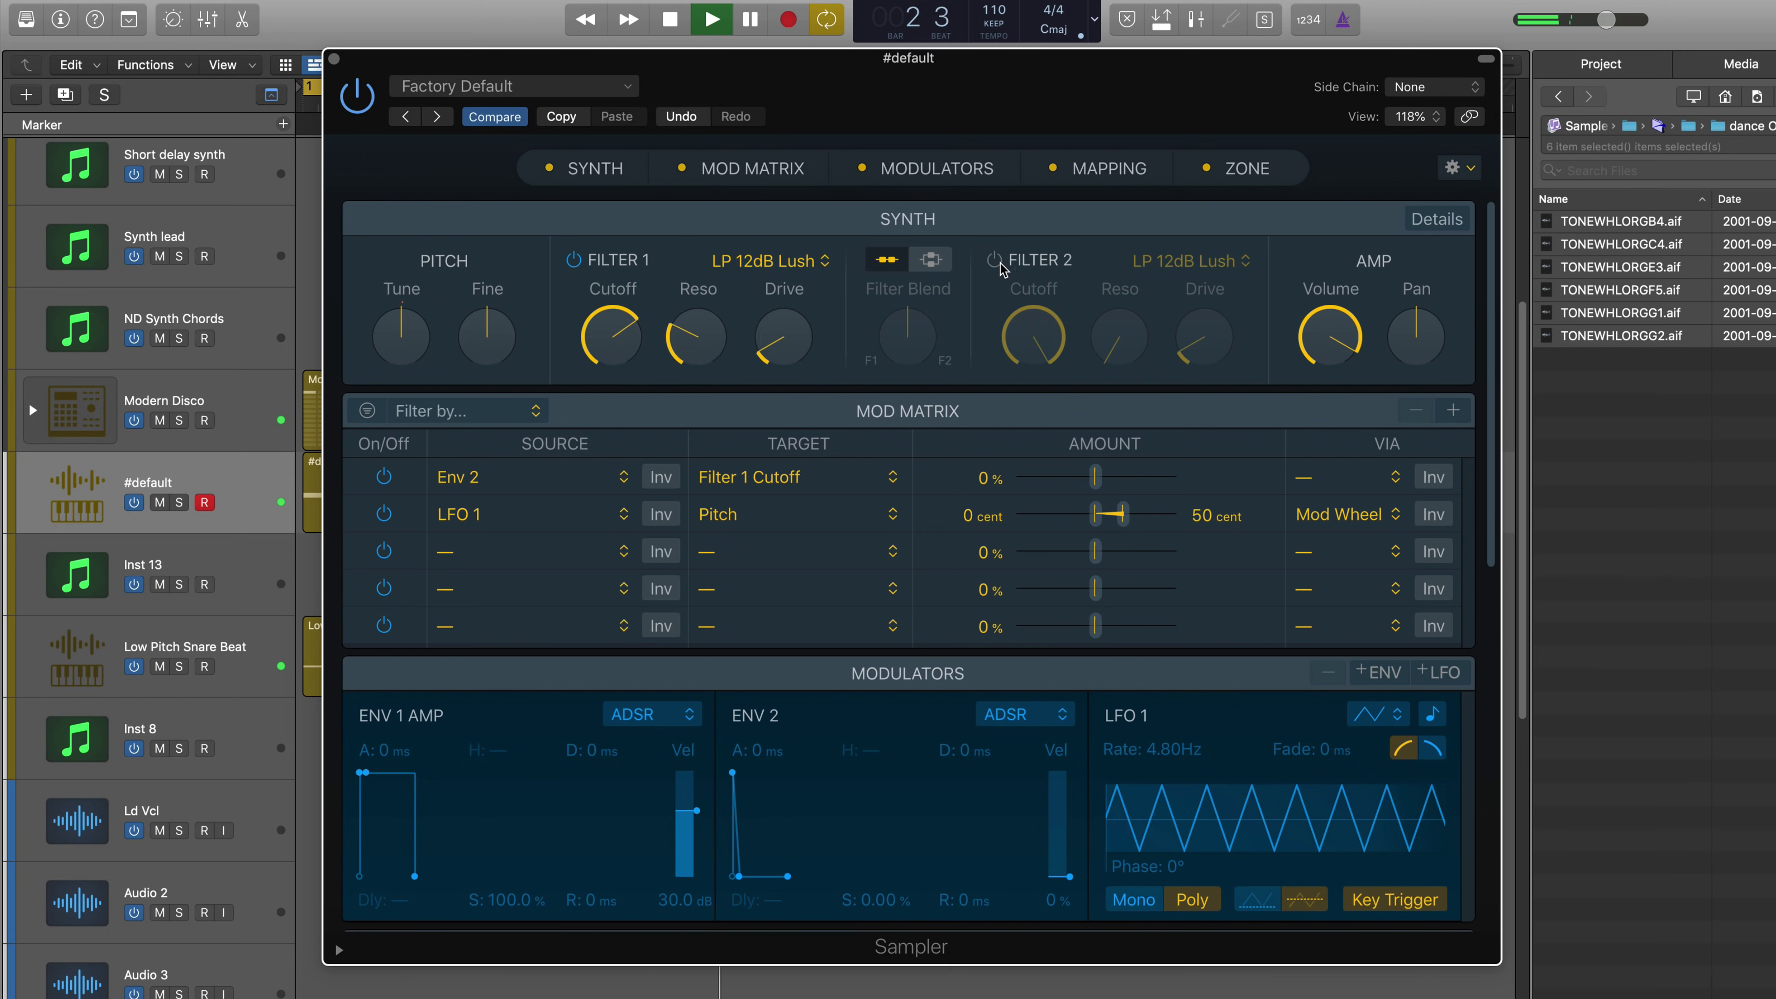
pyautogui.click(1208, 266)
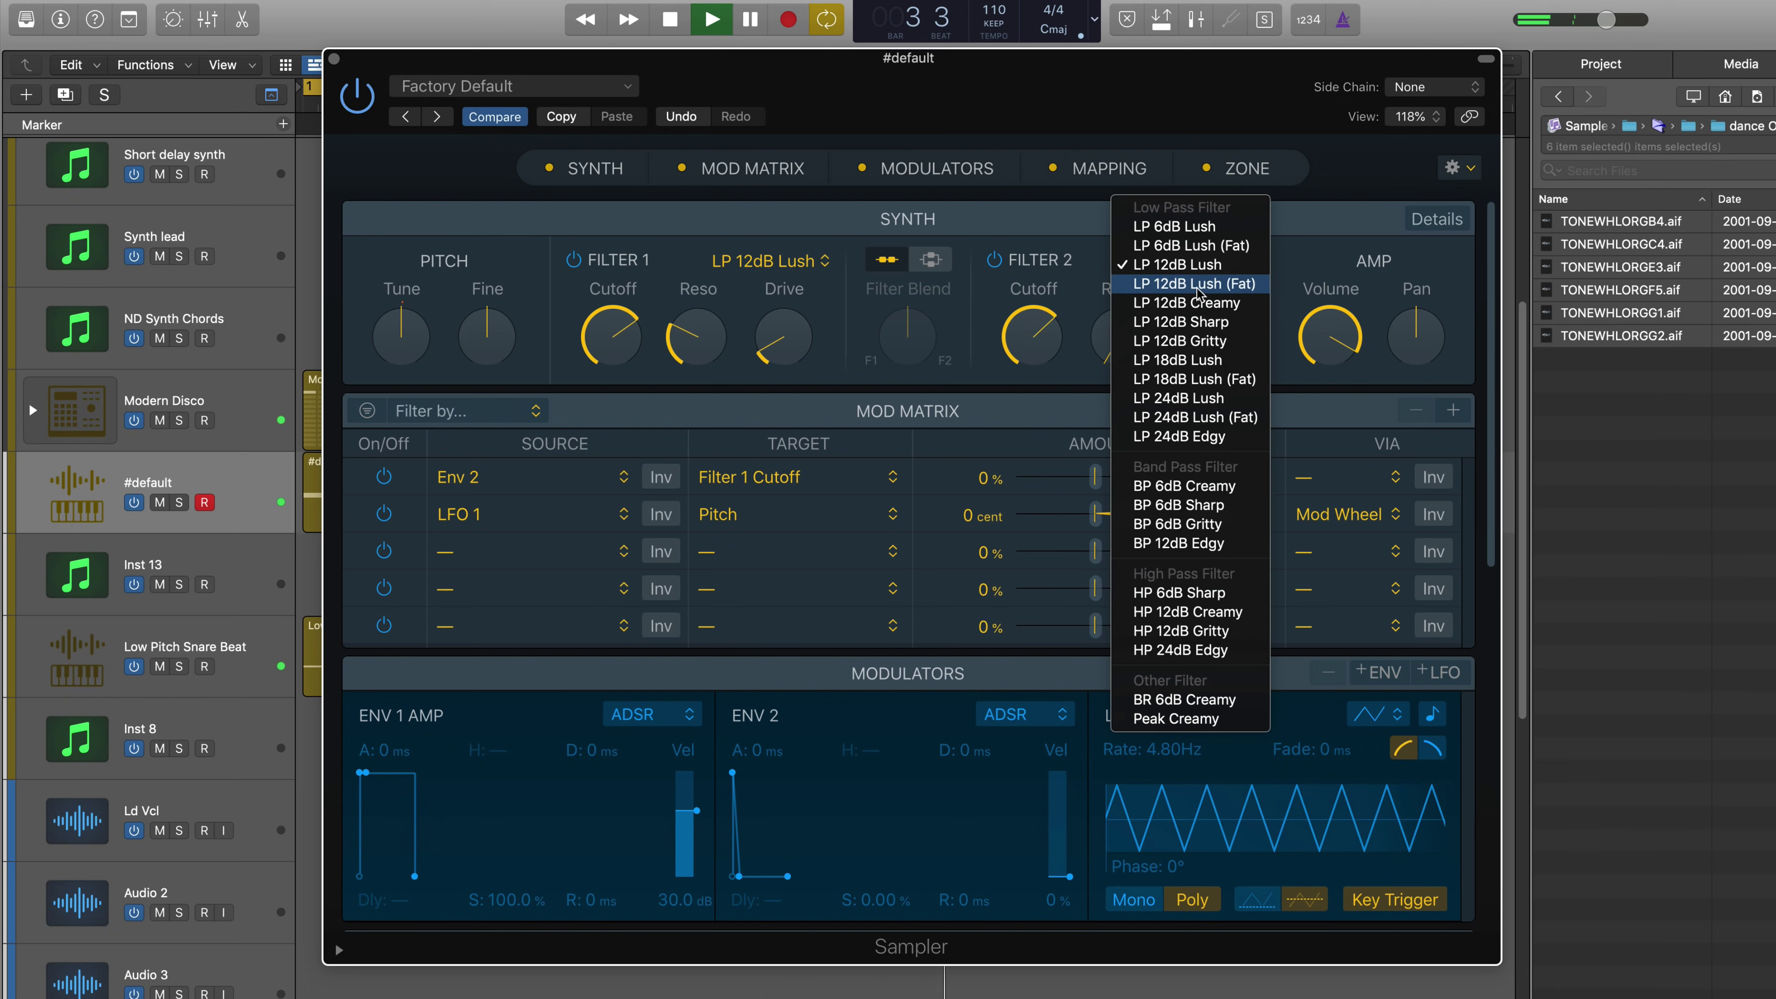
pyautogui.click(1180, 525)
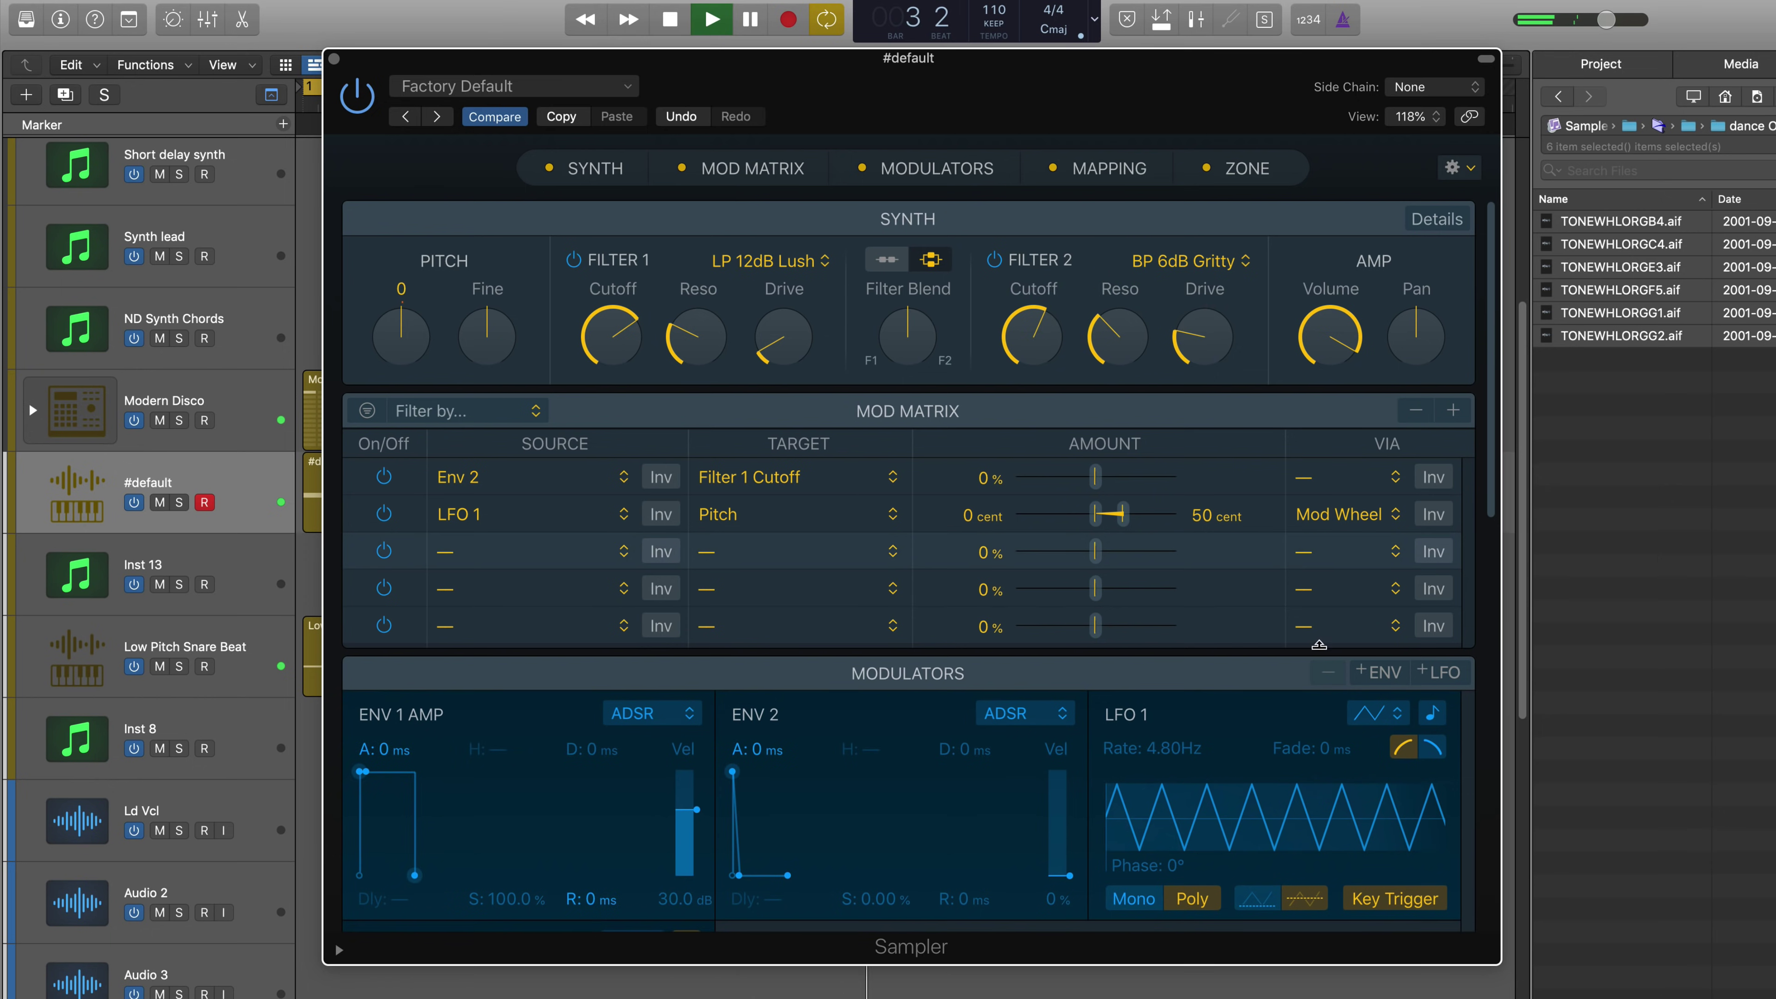
# - Add a Mod Matrix routing from LFO 2 to Filter 2 Cutoff
pyautogui.click(540, 556)
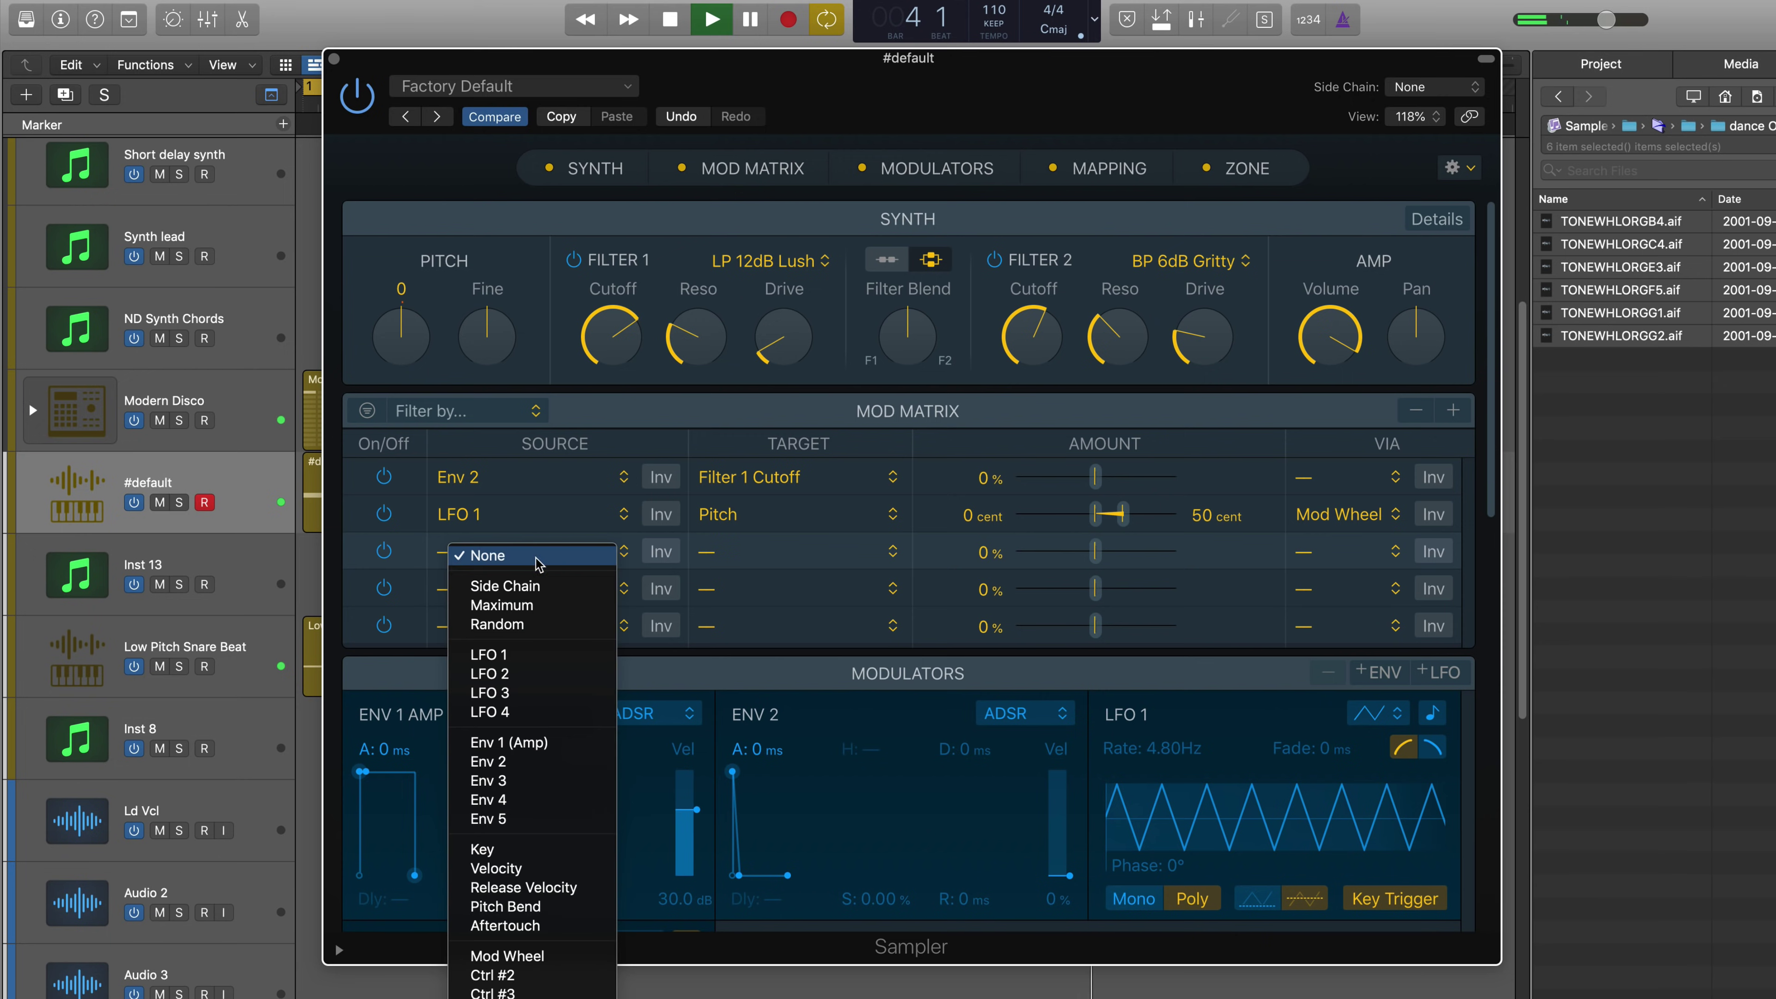
pyautogui.click(512, 675)
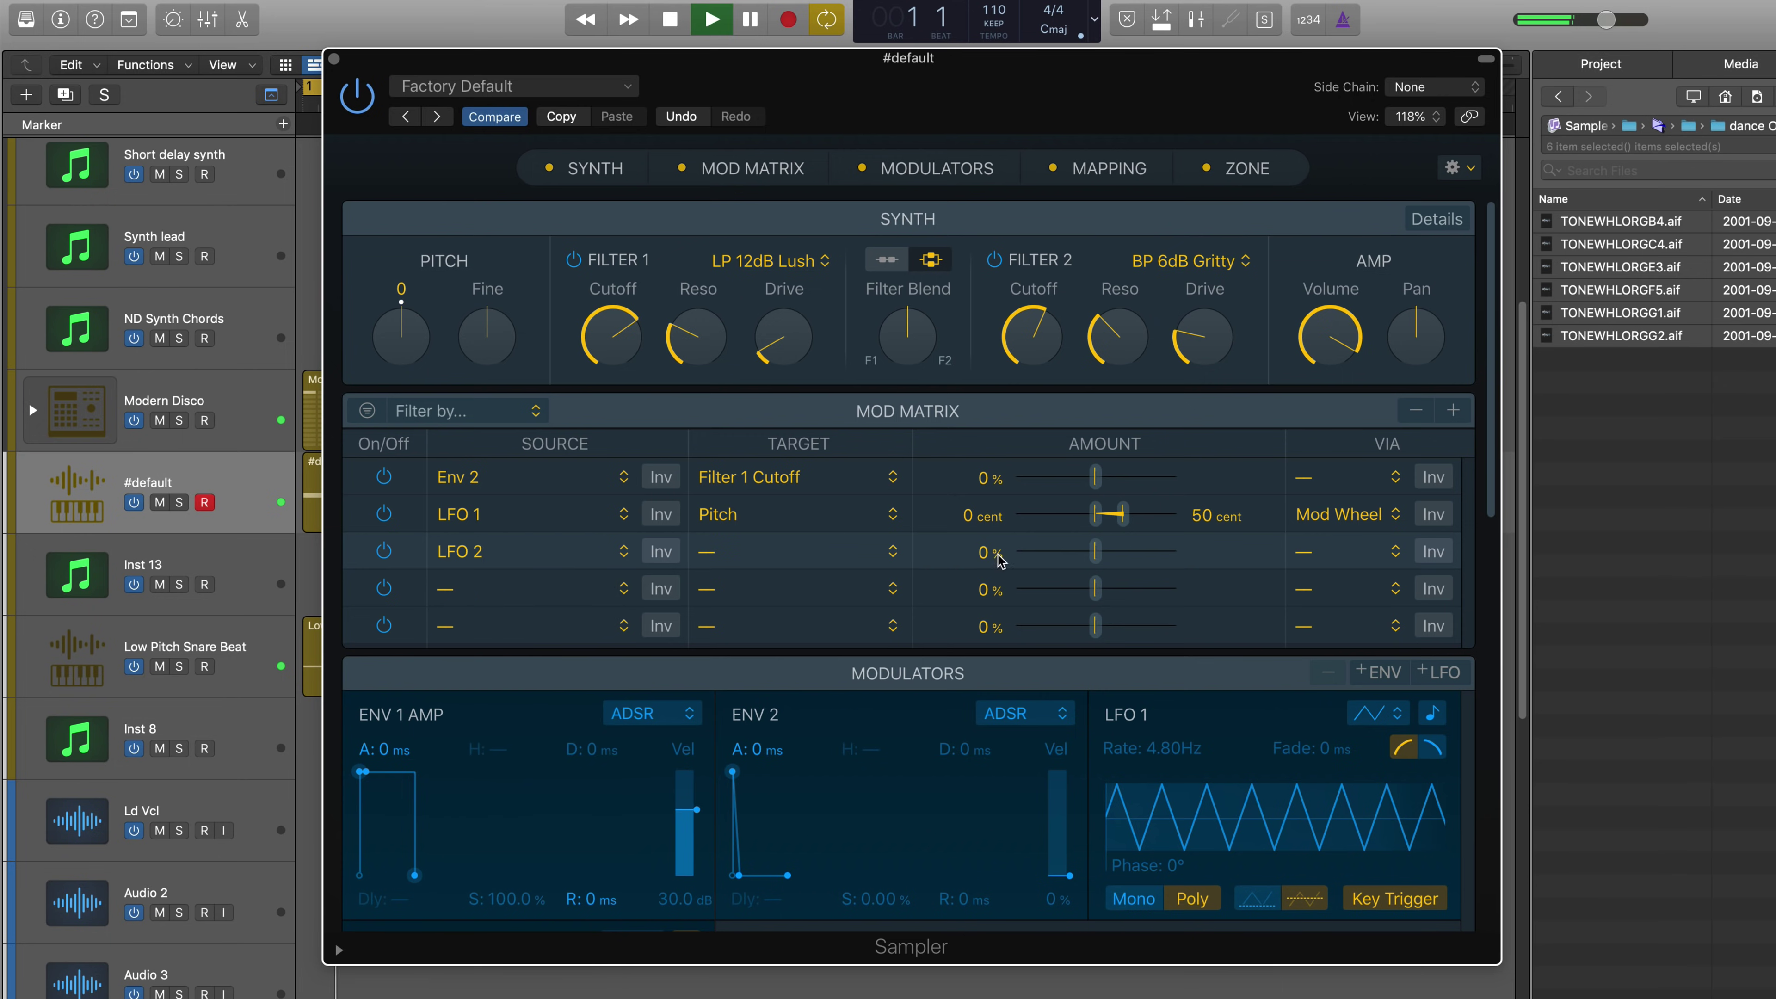
pyautogui.click(894, 553)
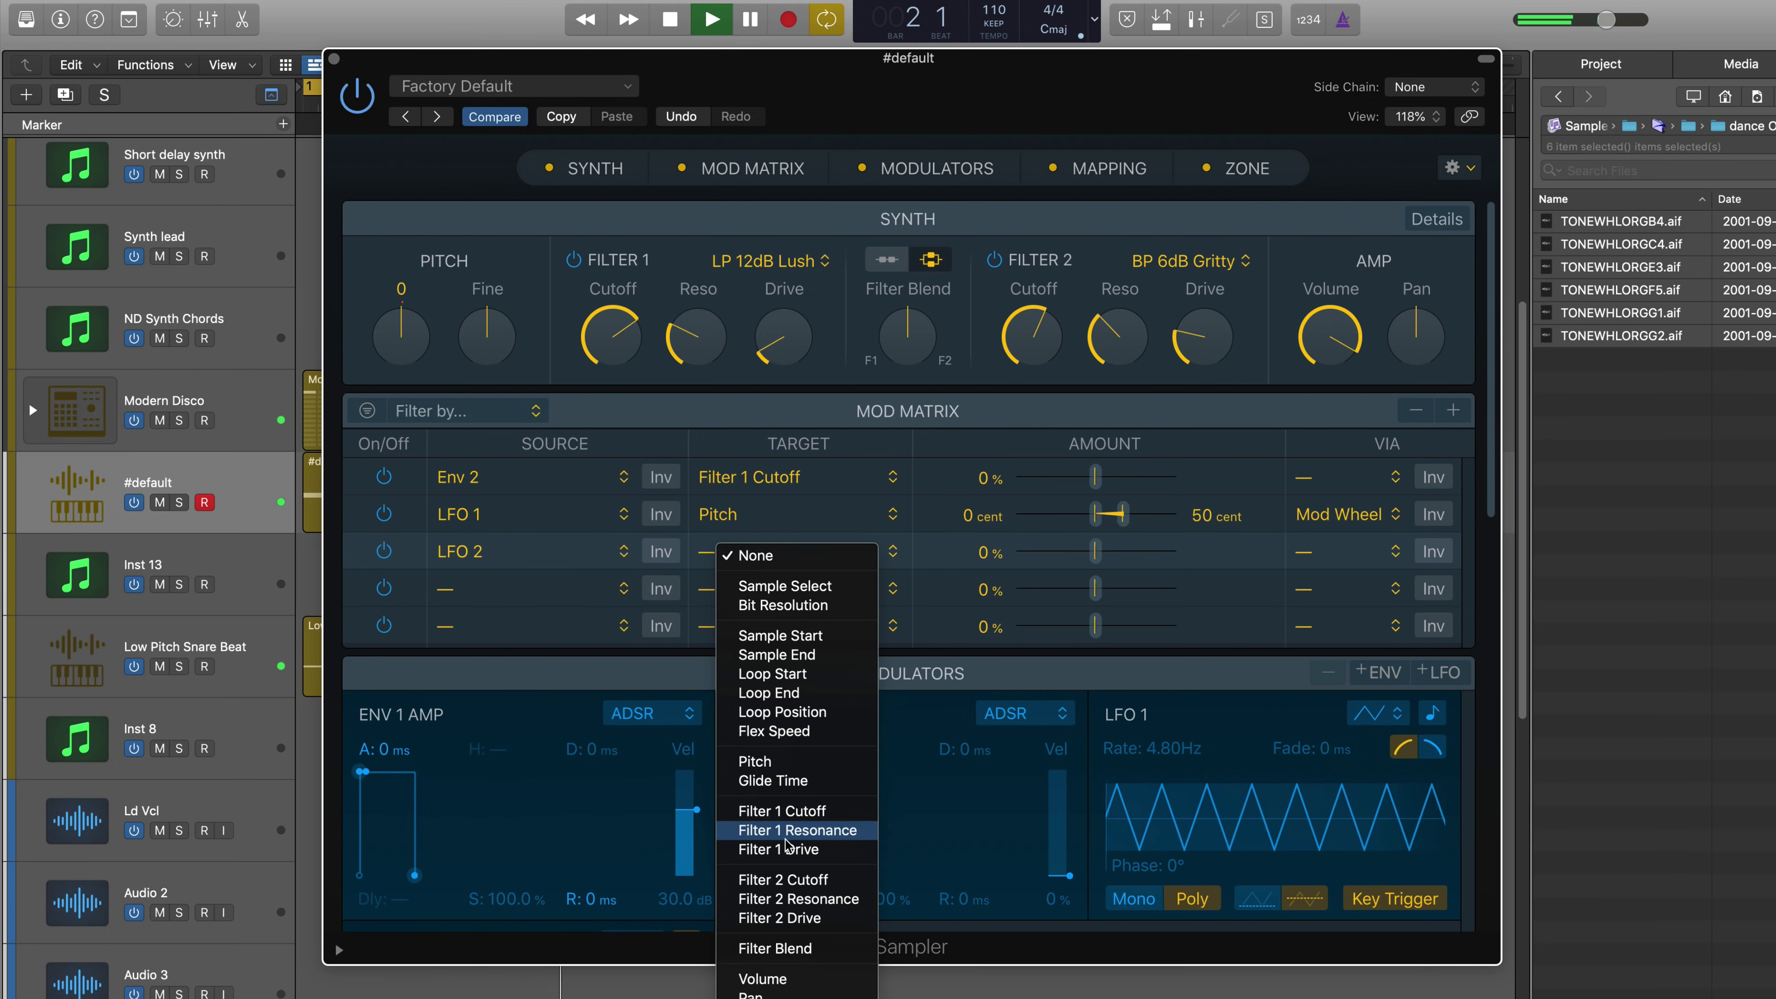
pyautogui.click(786, 880)
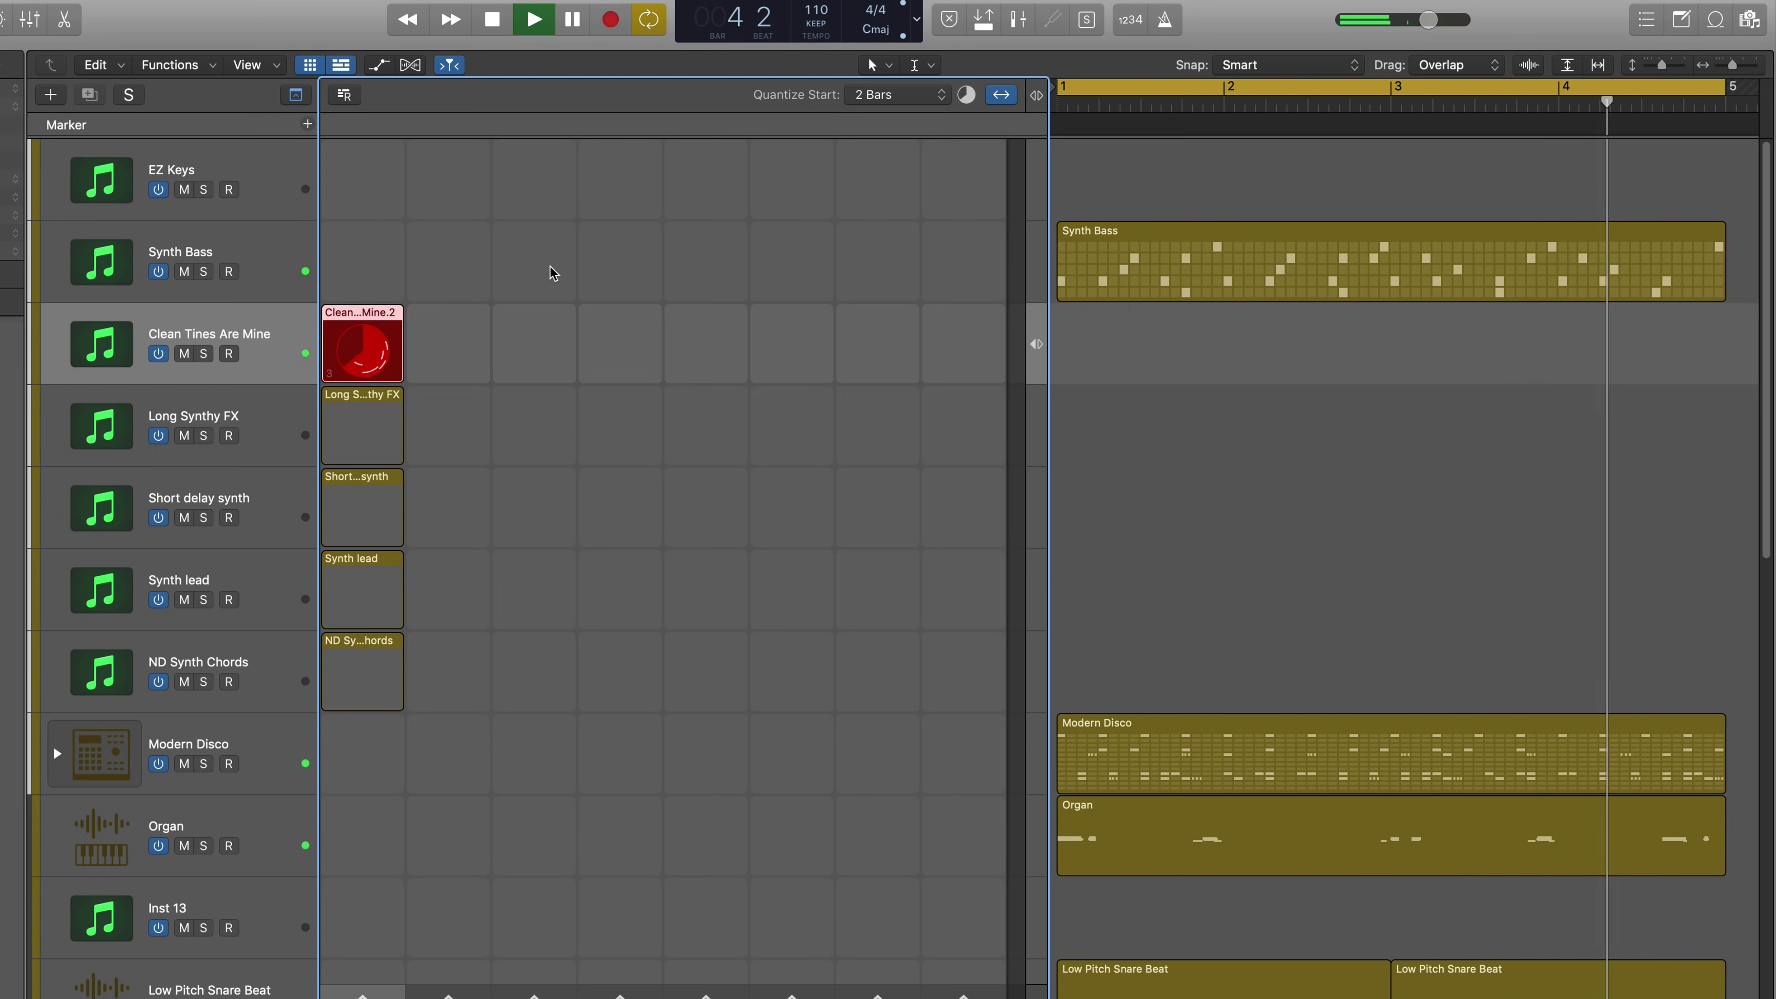
# - Record takes into the Long Synthy FX and Synth lead cells, then return to the ND Synth Chords take
pyautogui.click(317, 417)
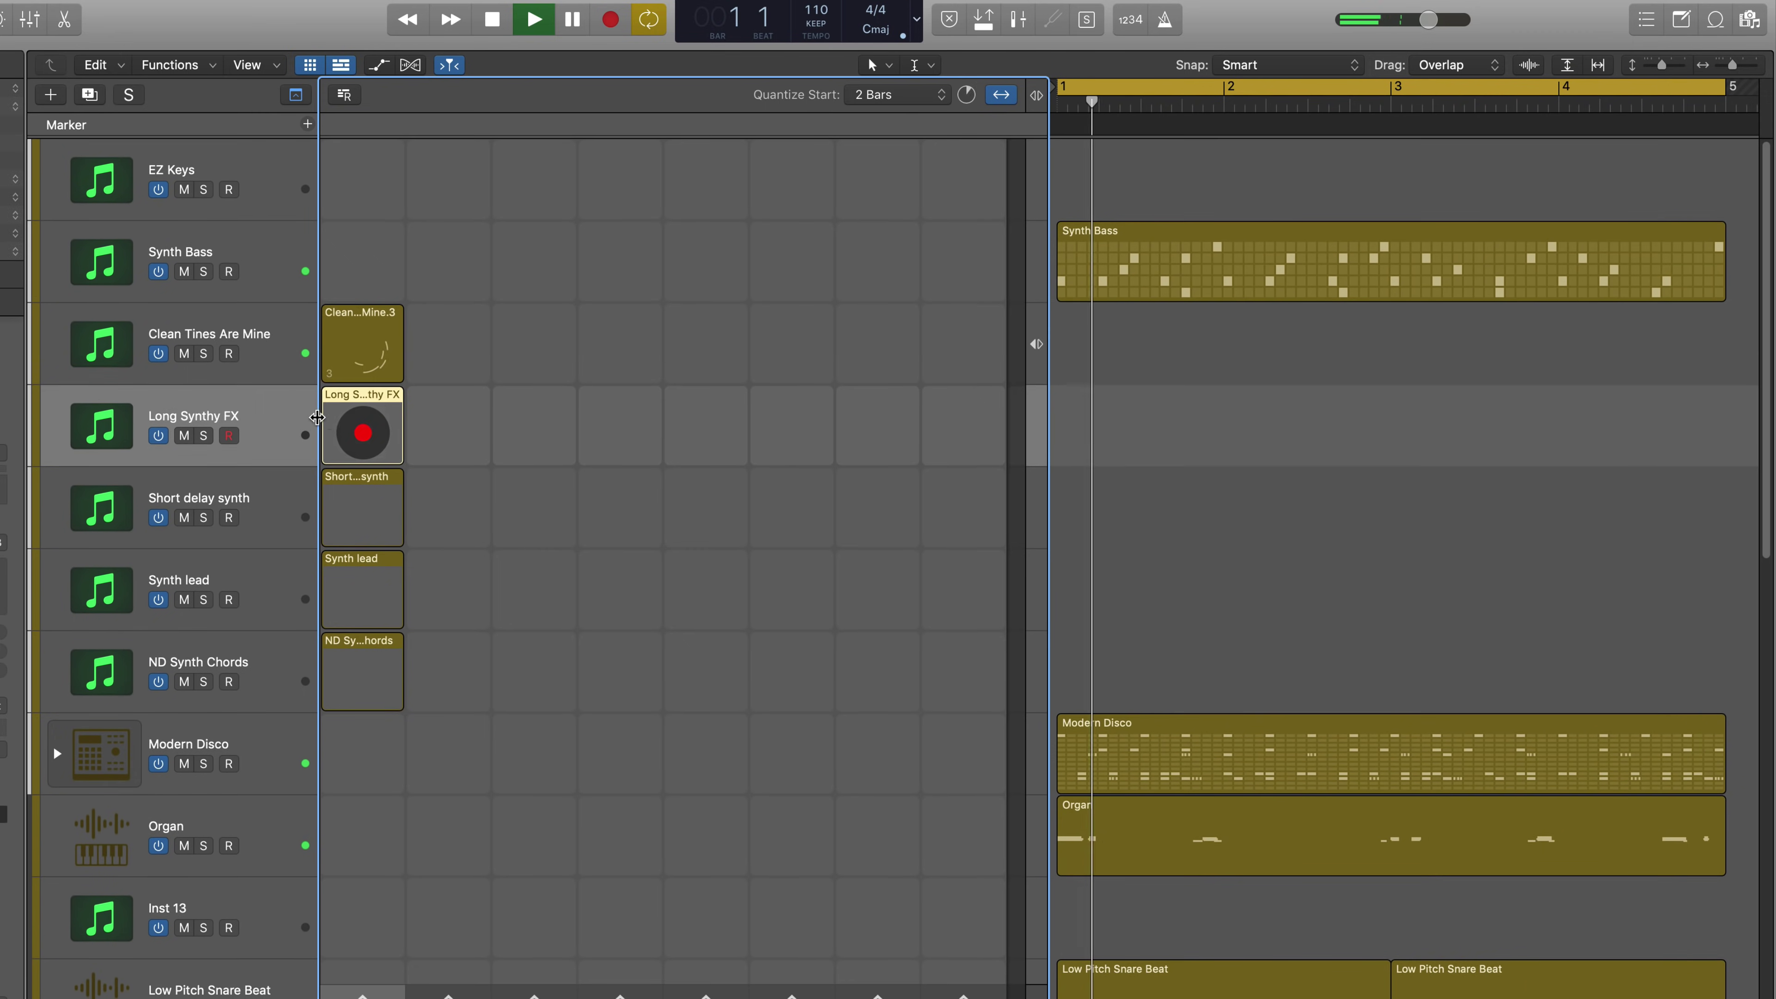
pyautogui.click(362, 432)
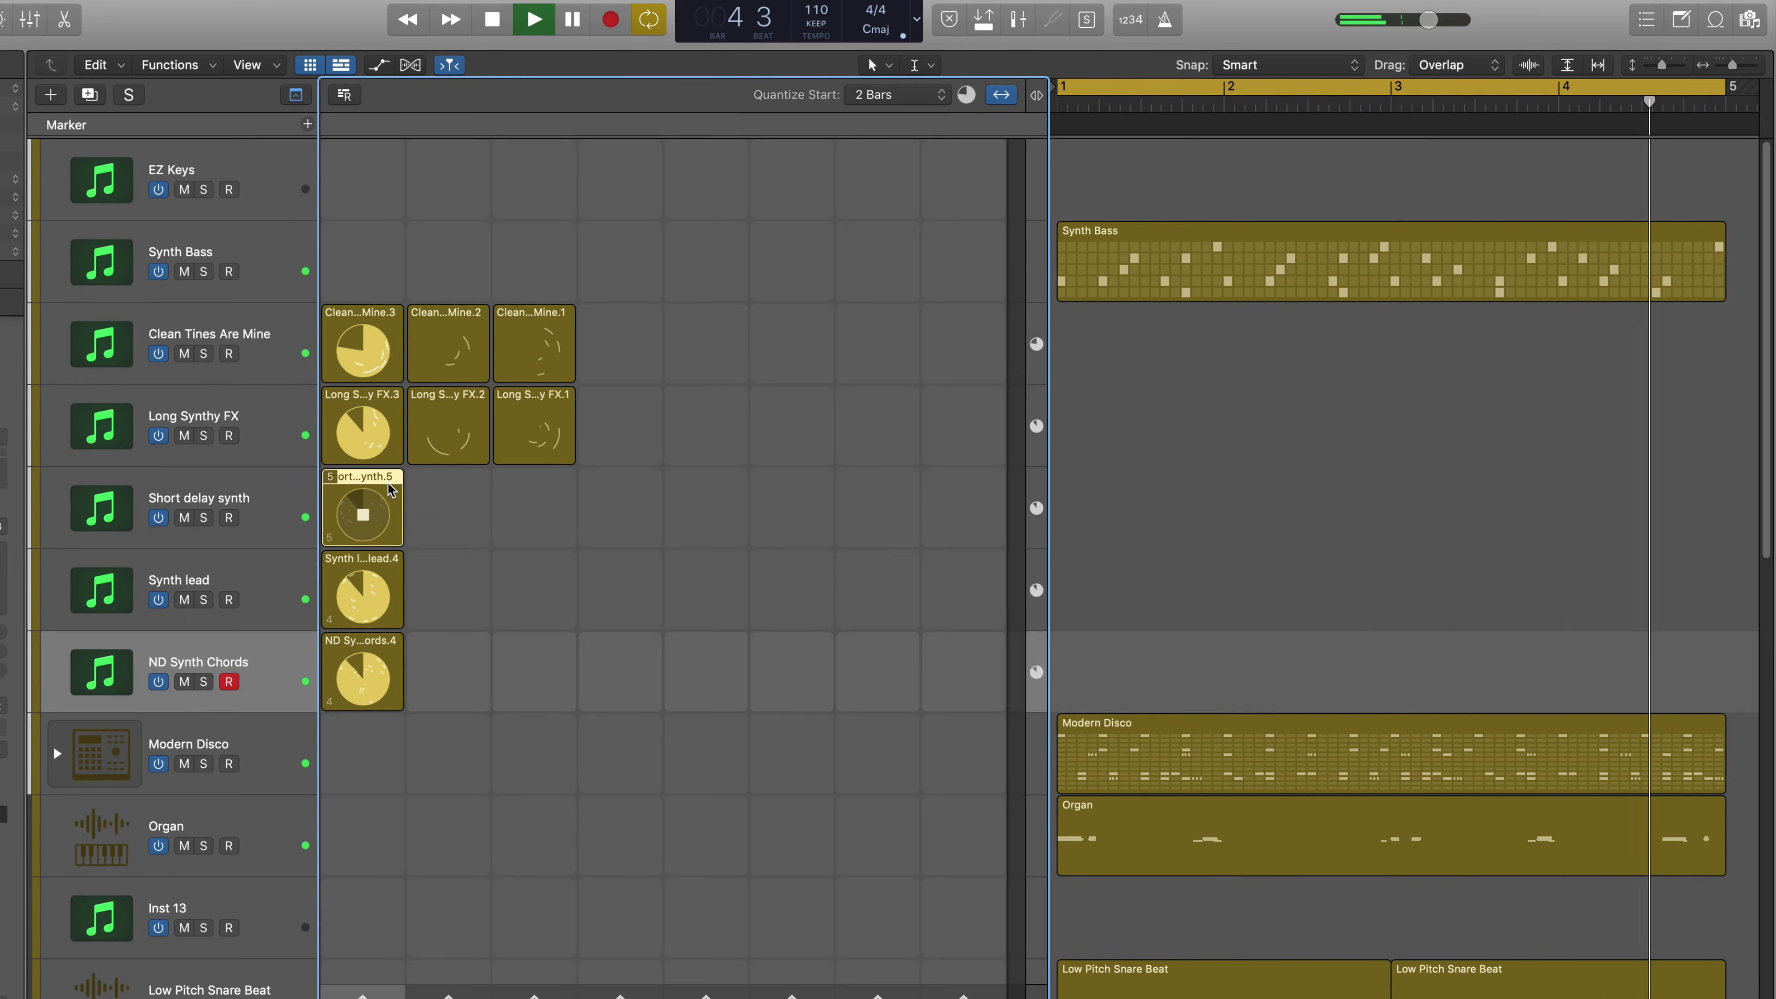
pyautogui.click(389, 564)
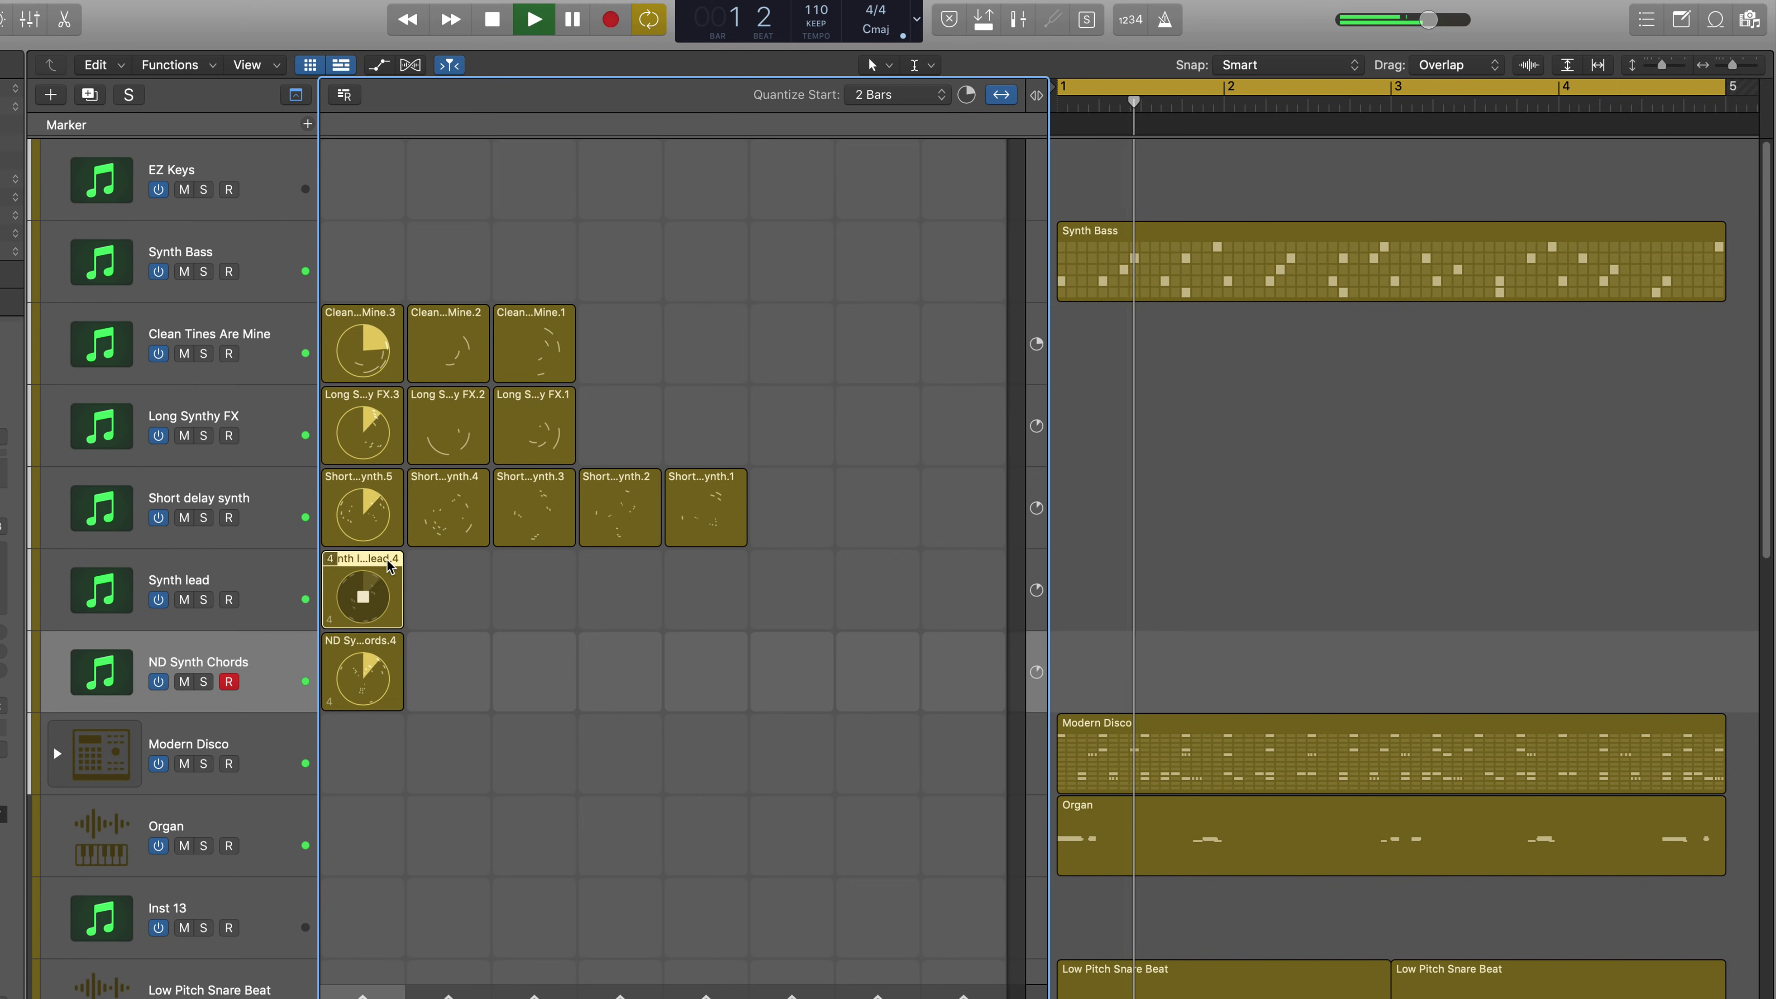
pyautogui.press('Down')
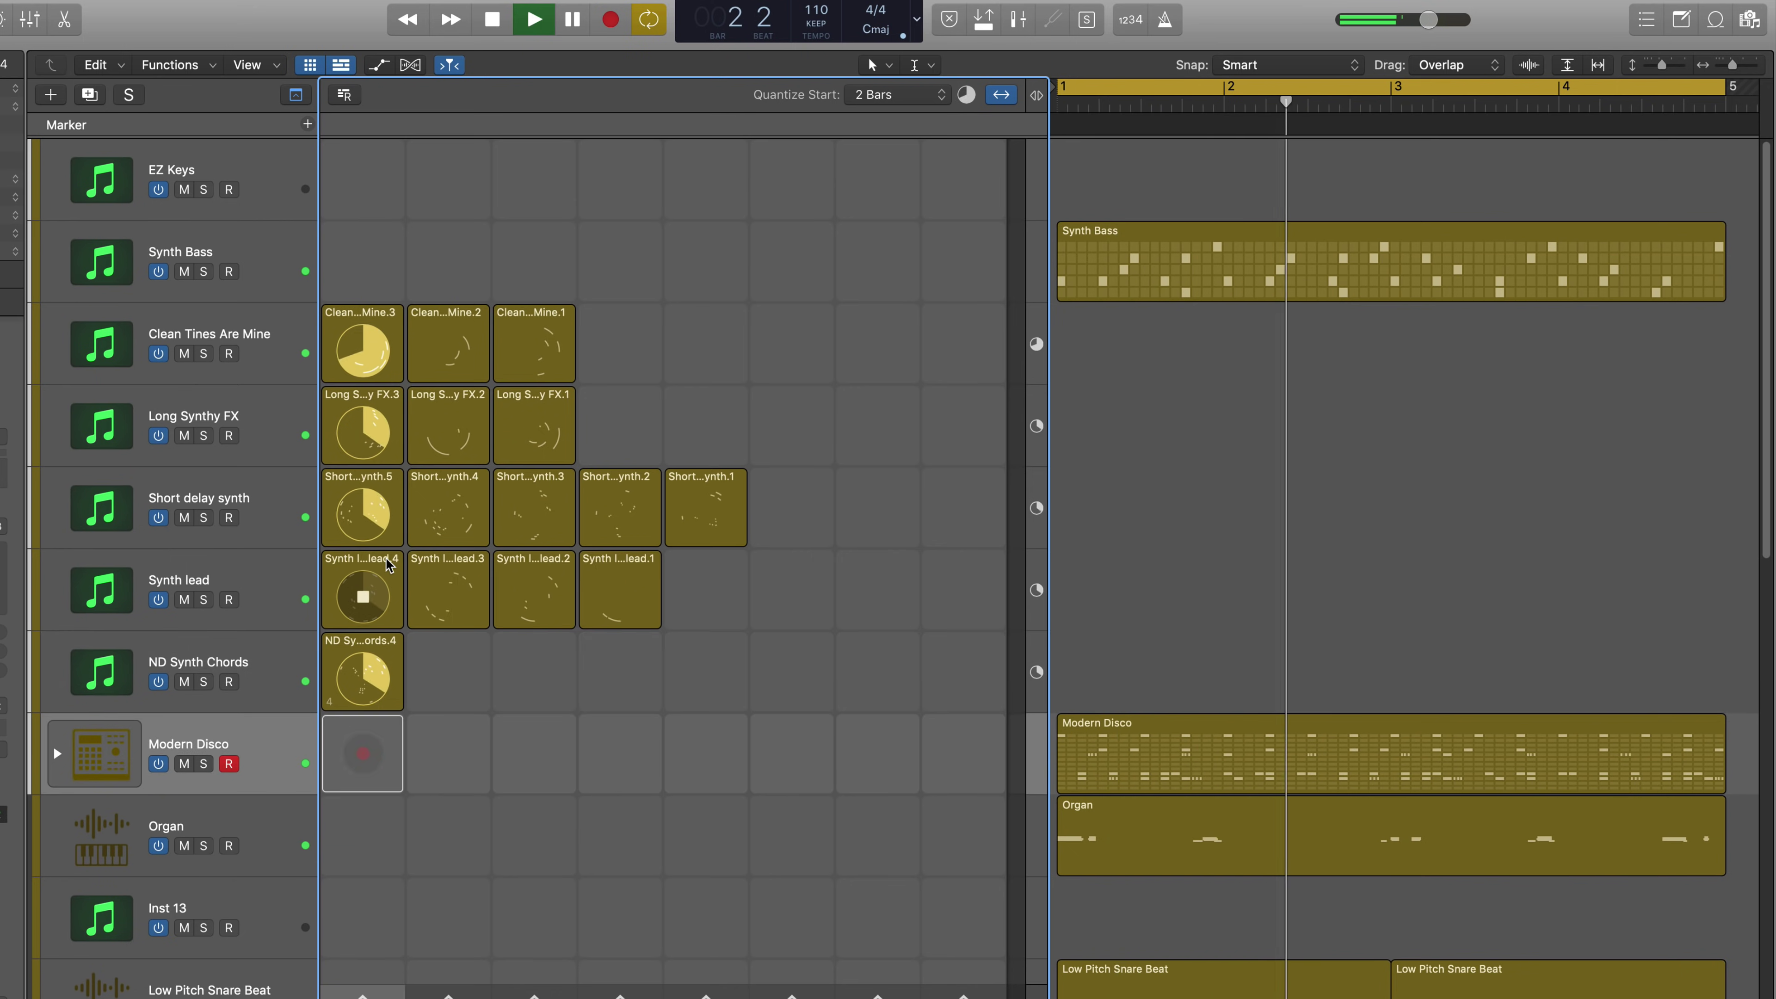
pyautogui.click(392, 644)
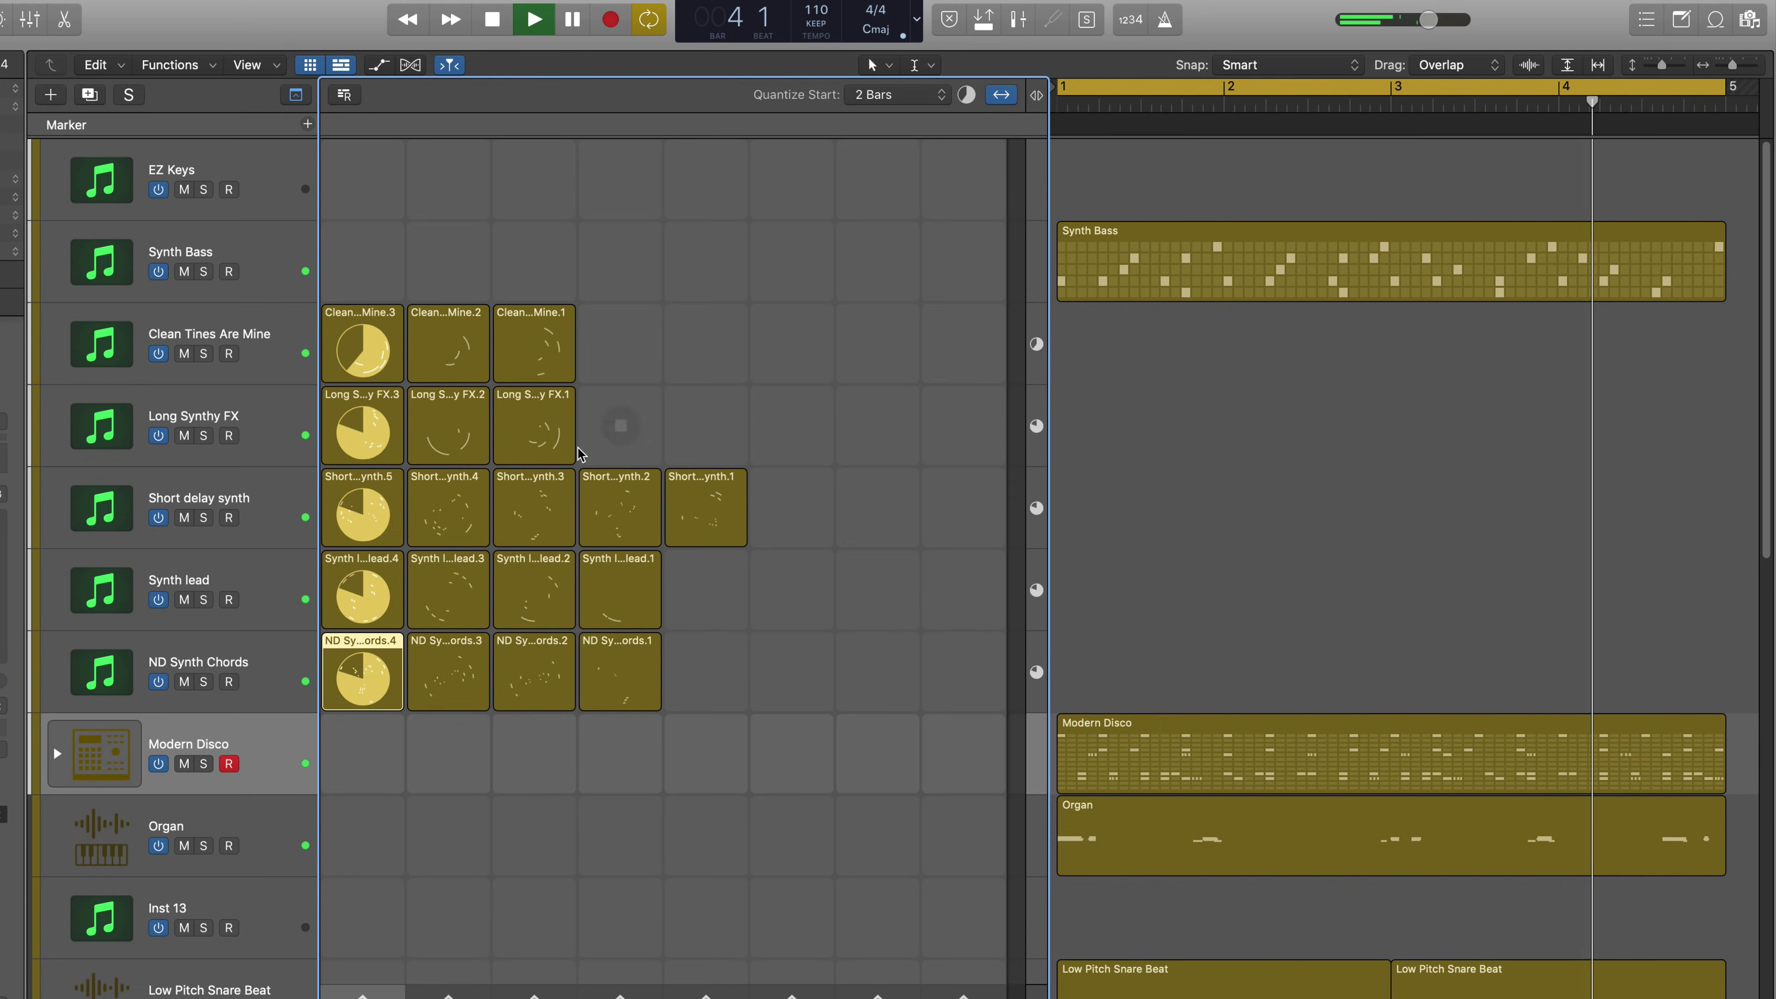
# - Copy the Long Synthy FX.1 and Clean Tines takes into empty slots and turn arrangement regions into first-column cells
pyautogui.moveTo(532, 432); pyautogui.dragTo(738, 389)
pyautogui.moveTo(444, 345); pyautogui.dragTo(878, 343)
pyautogui.moveTo(1193, 177); pyautogui.dragTo(1248, 815)
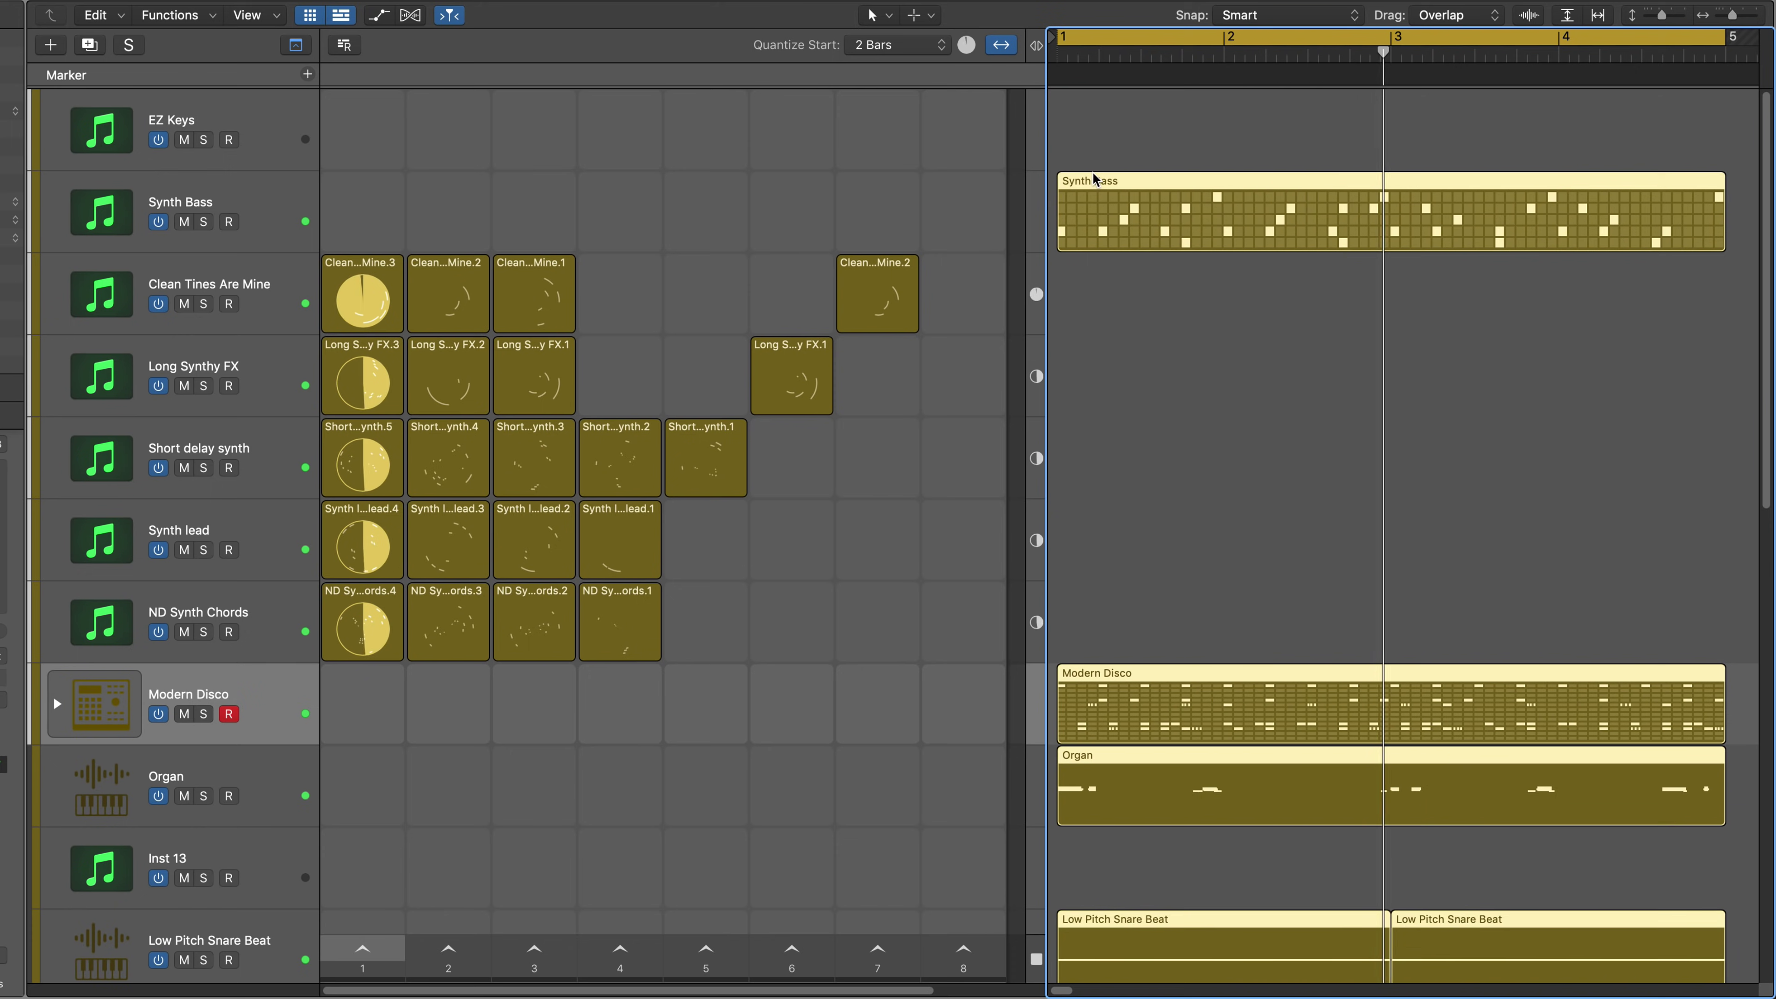
pyautogui.moveTo(1095, 180); pyautogui.dragTo(566, 187)
# - Copy Modern Disco into scene 2 and Organ into scene 5, and place Low Pitch Snare Beat under Organ
pyautogui.moveTo(364, 700); pyautogui.dragTo(619, 692)
pyautogui.moveTo(361, 762); pyautogui.dragTo(706, 777)
pyautogui.moveTo(272, 927); pyautogui.dragTo(273, 832)
pyautogui.moveTo(448, 848); pyautogui.dragTo(606, 819)
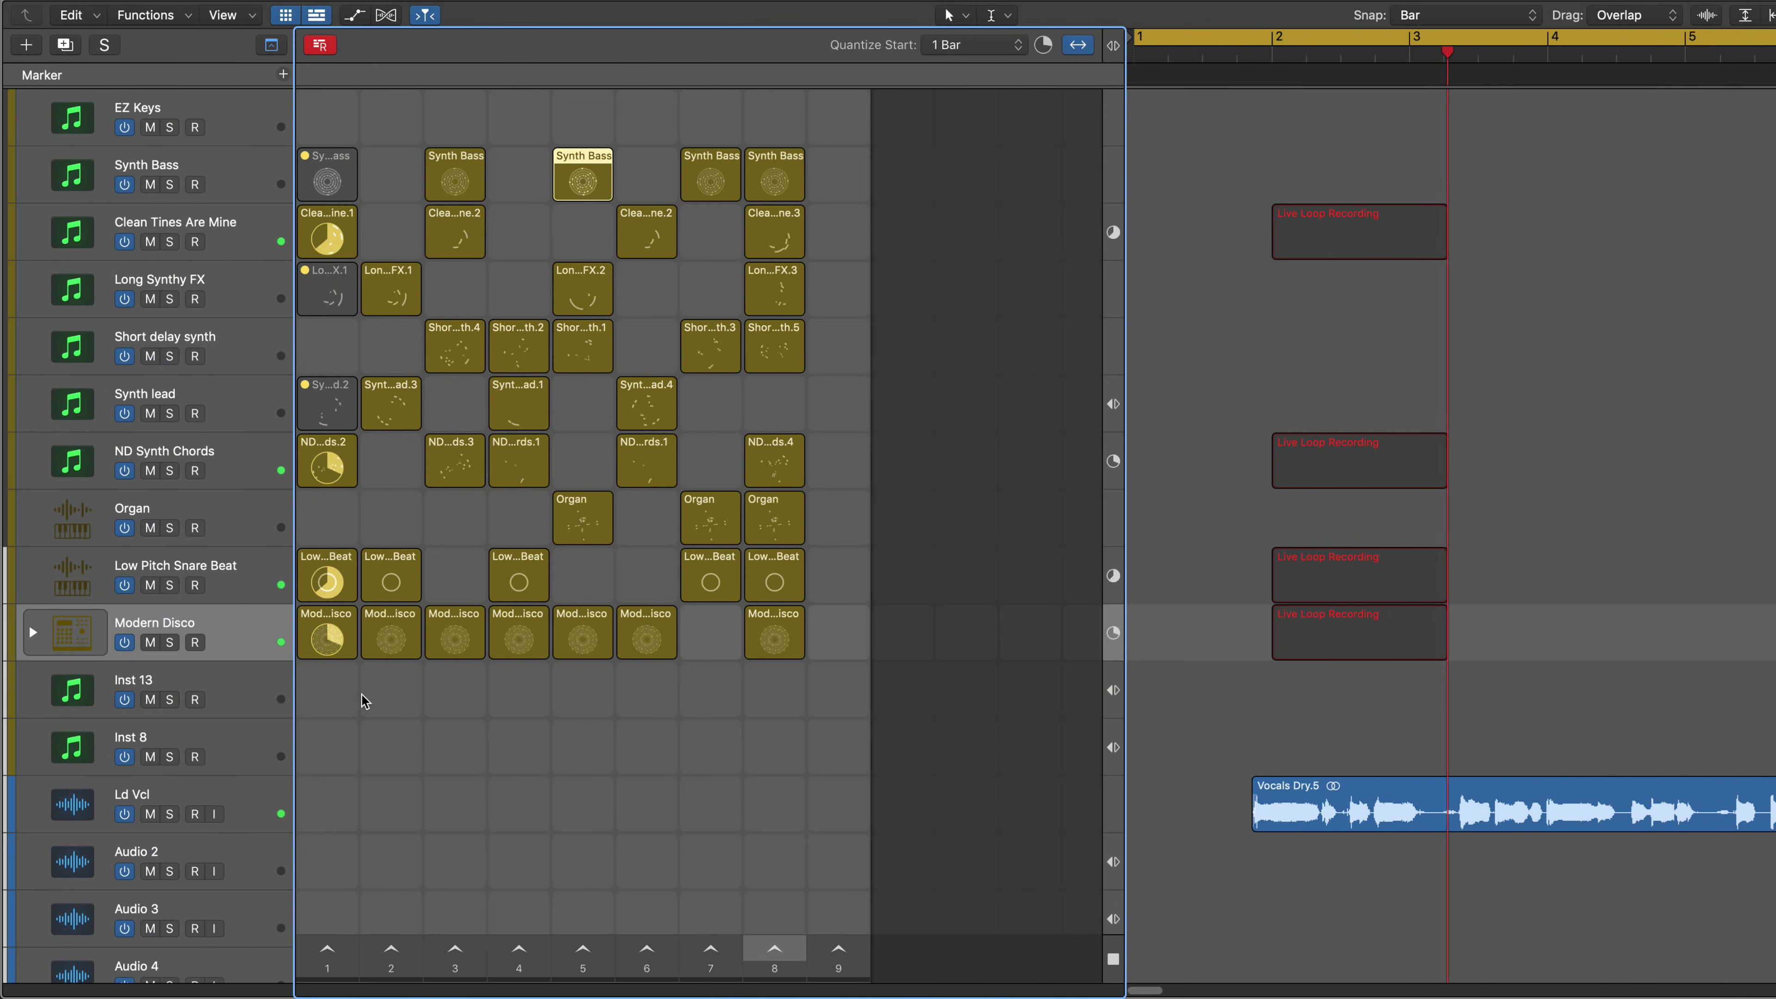
# - Launch the second Low Pitch Snare Beat cell, then trigger scenes 2, 3, 4, 5 and 6 in turn
pyautogui.click(393, 582)
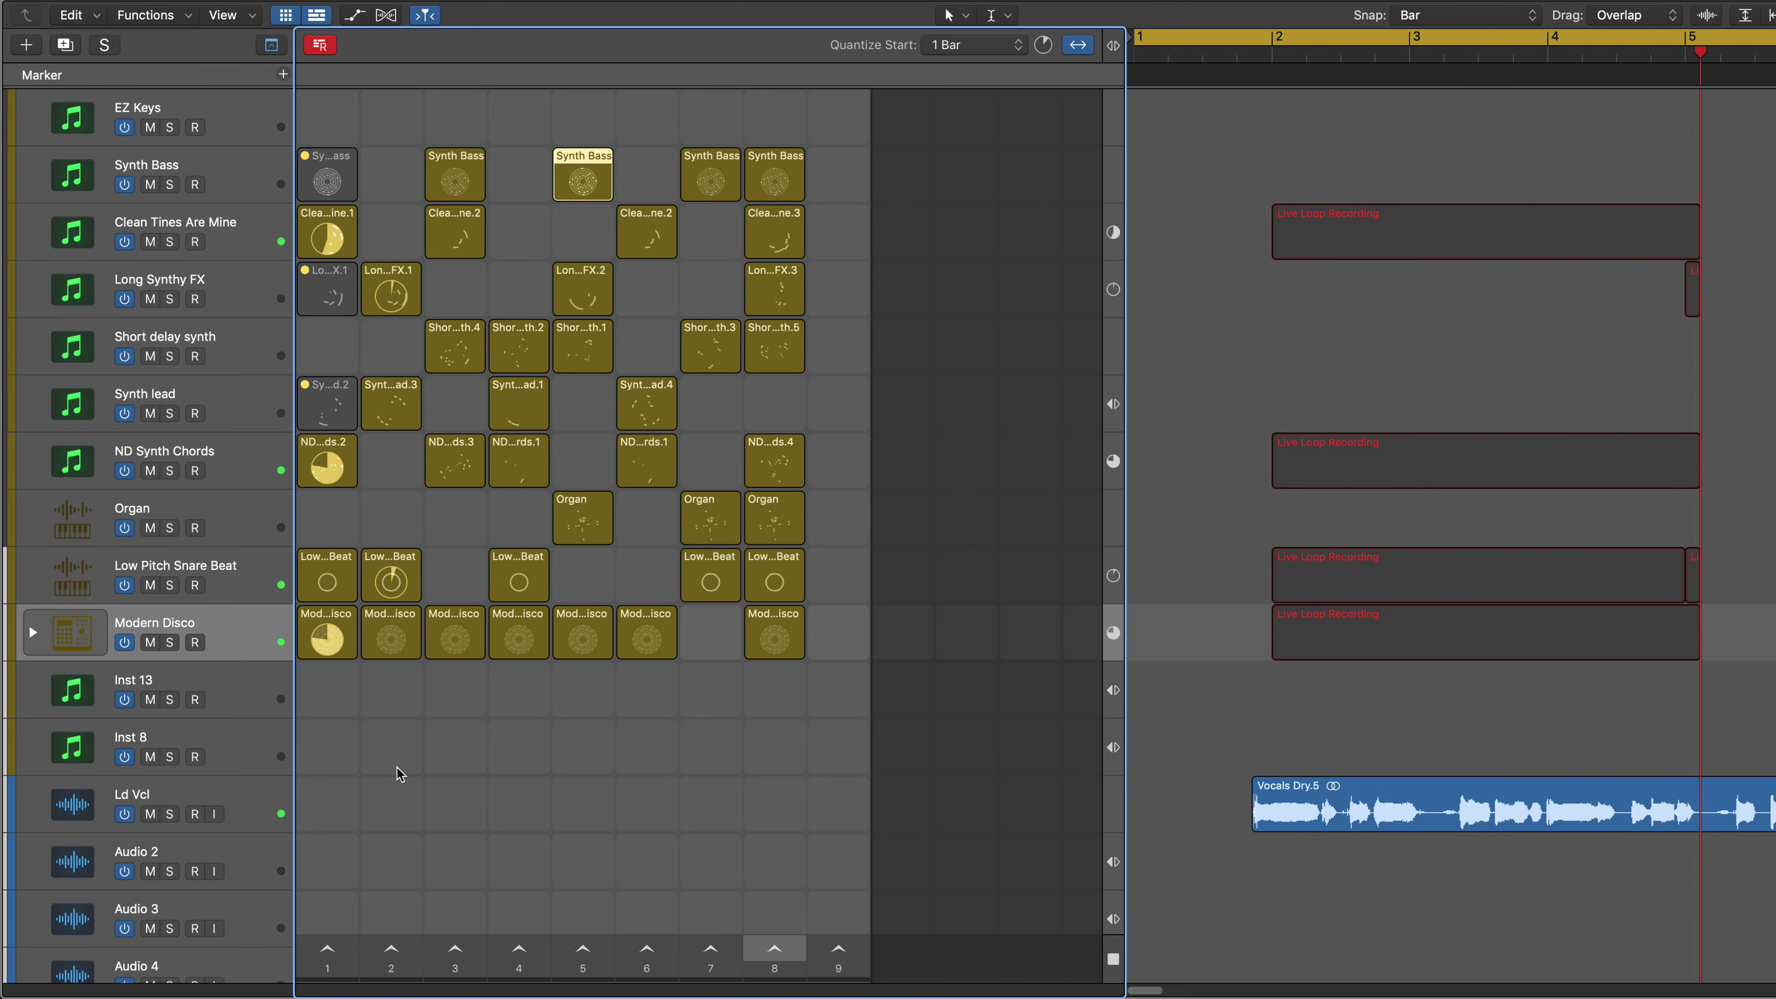
pyautogui.click(392, 949)
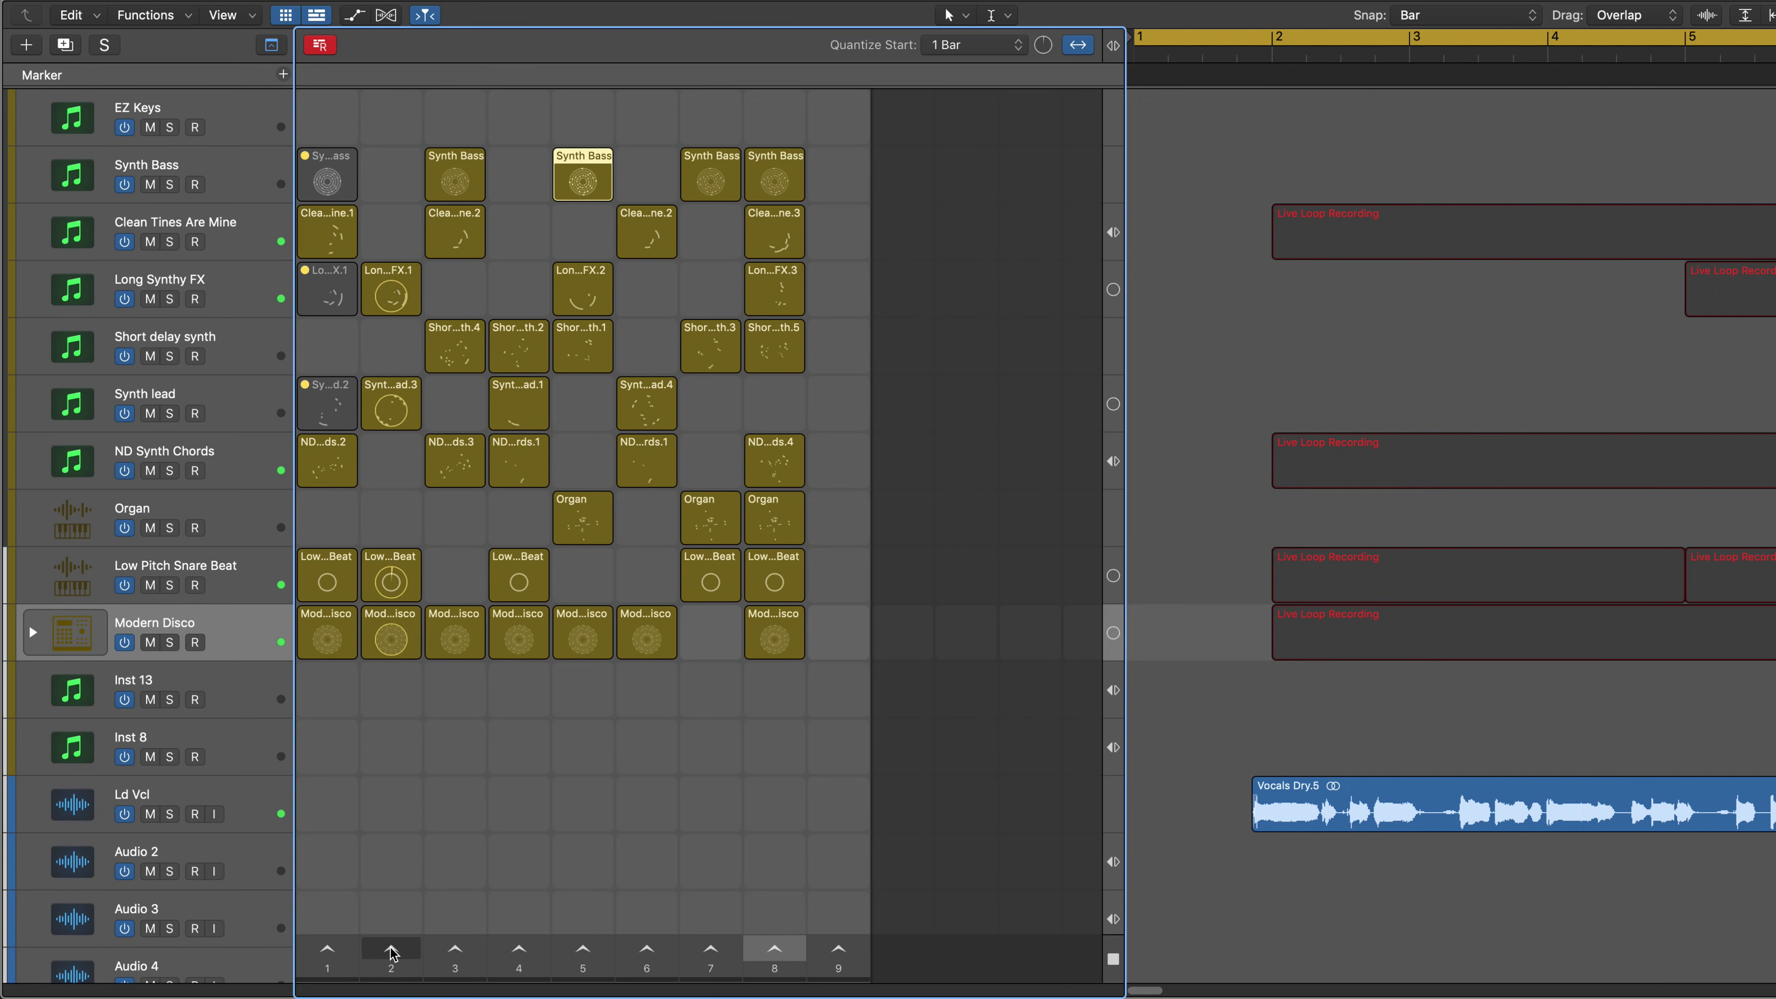
pyautogui.click(455, 950)
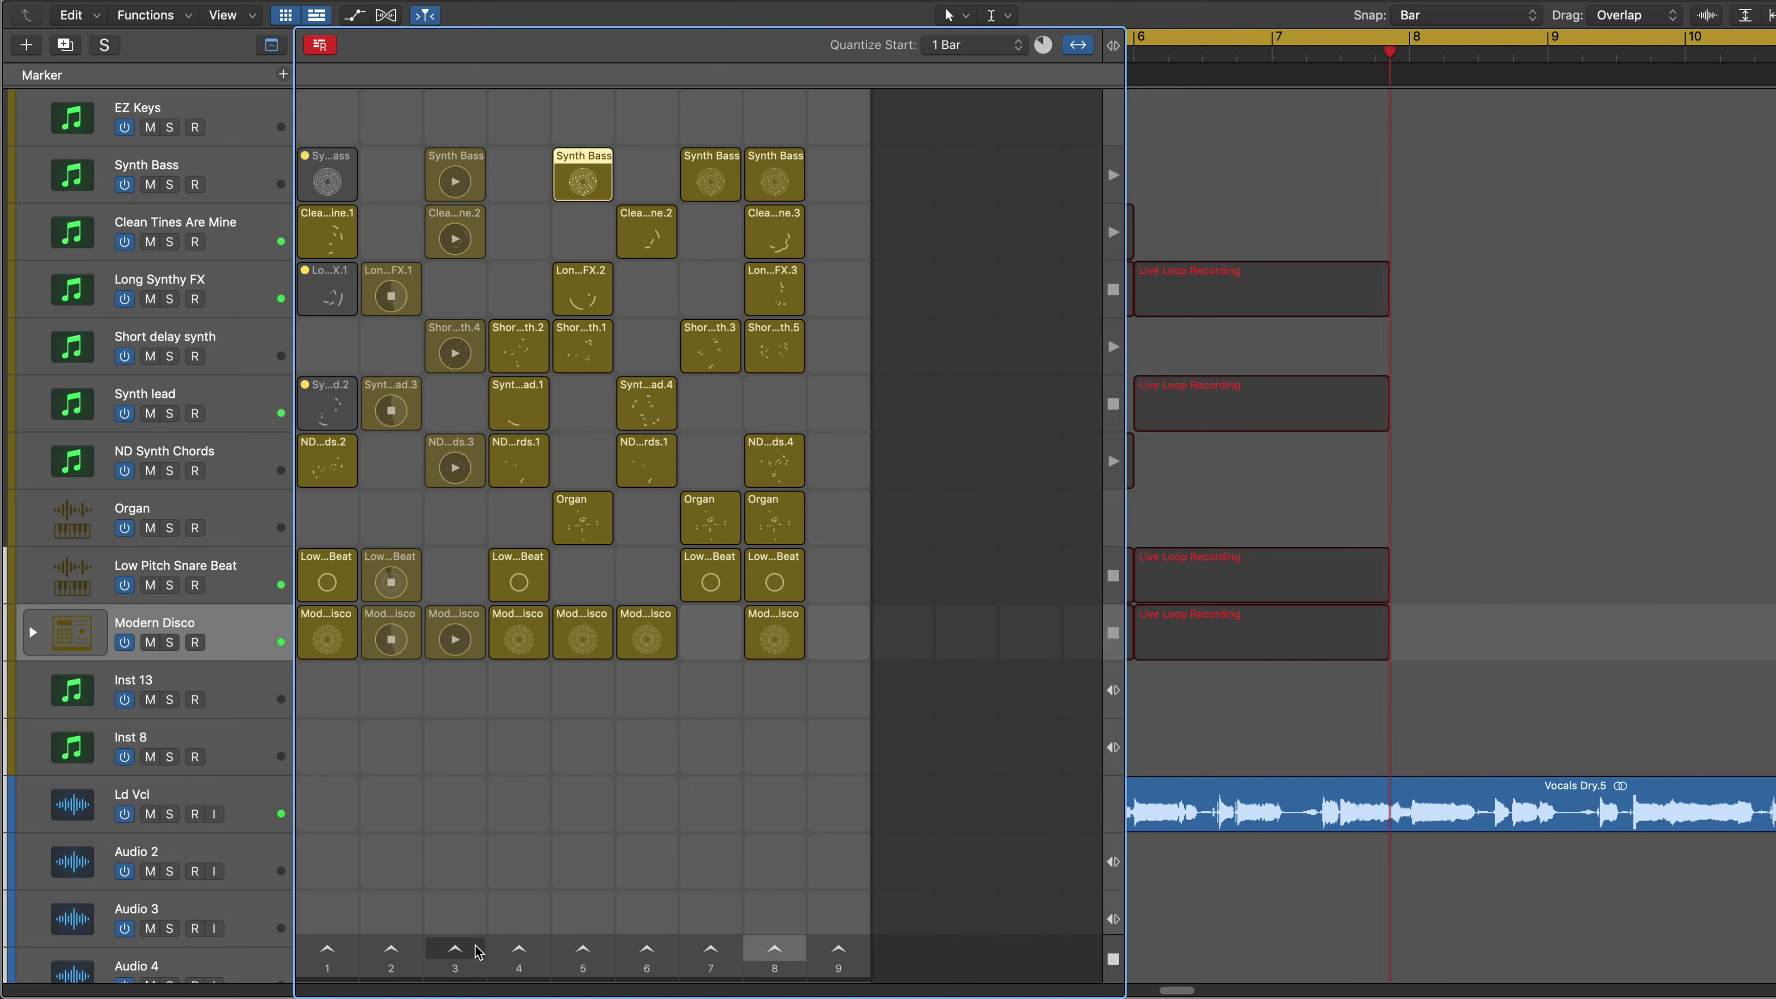
pyautogui.click(518, 949)
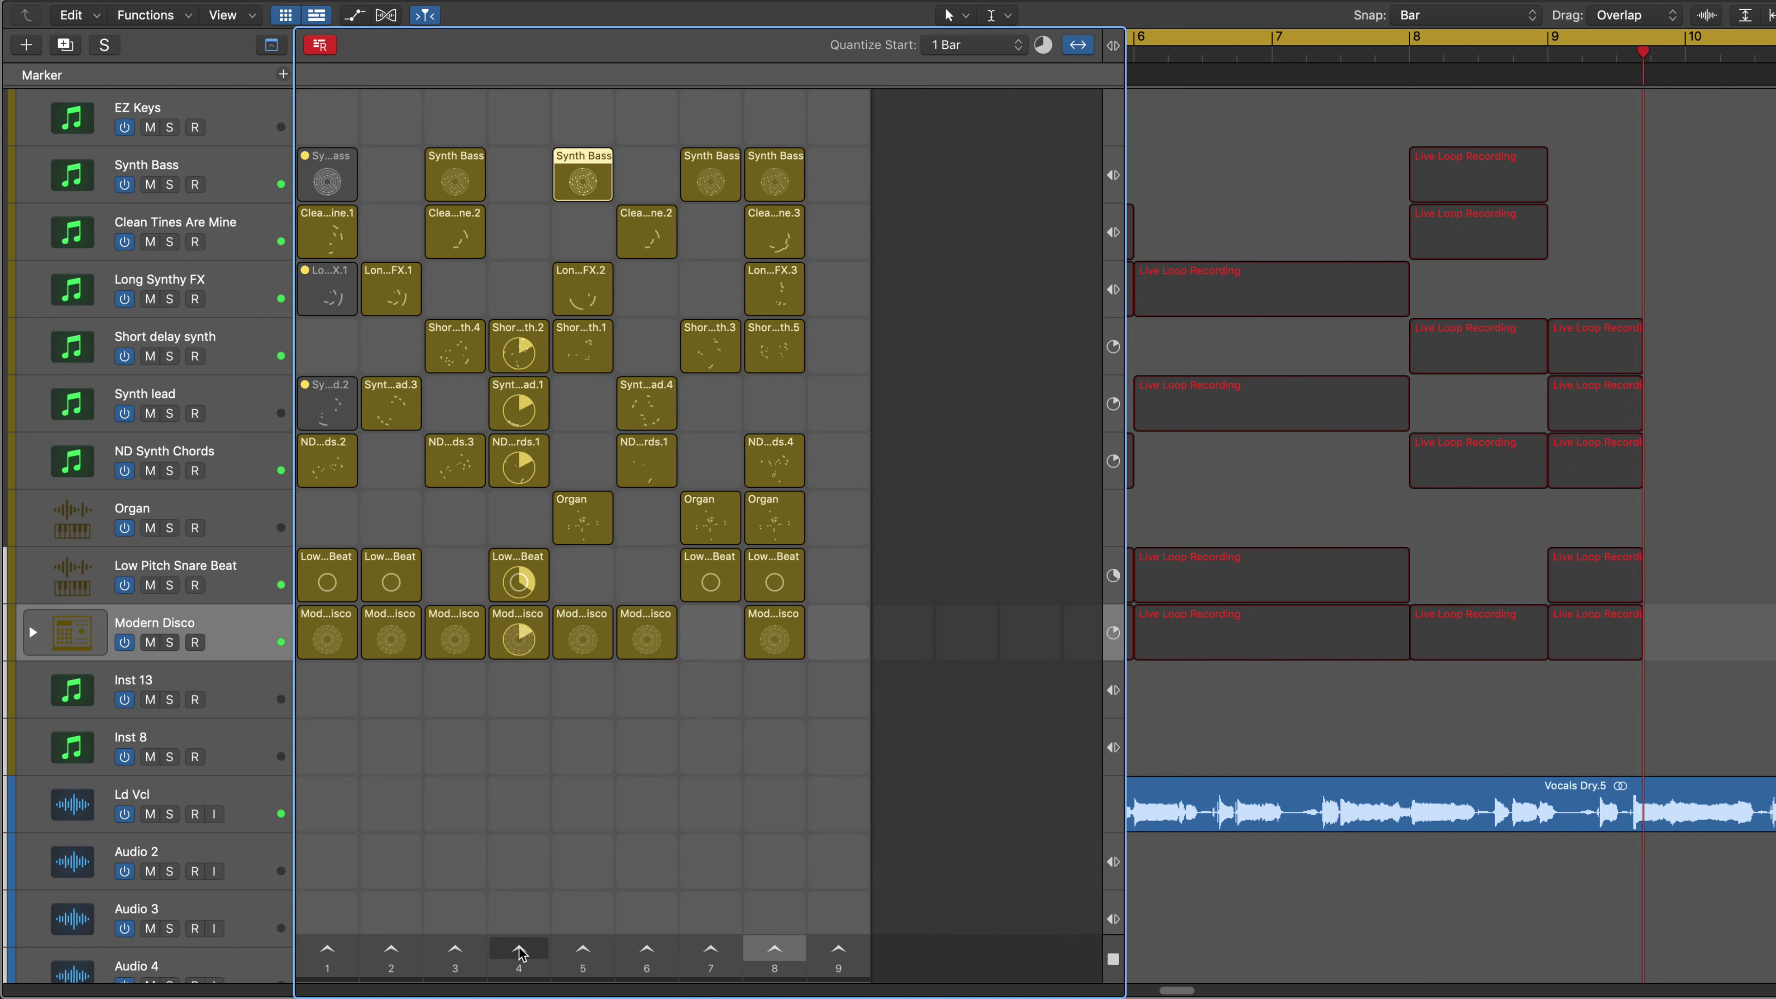
pyautogui.click(583, 950)
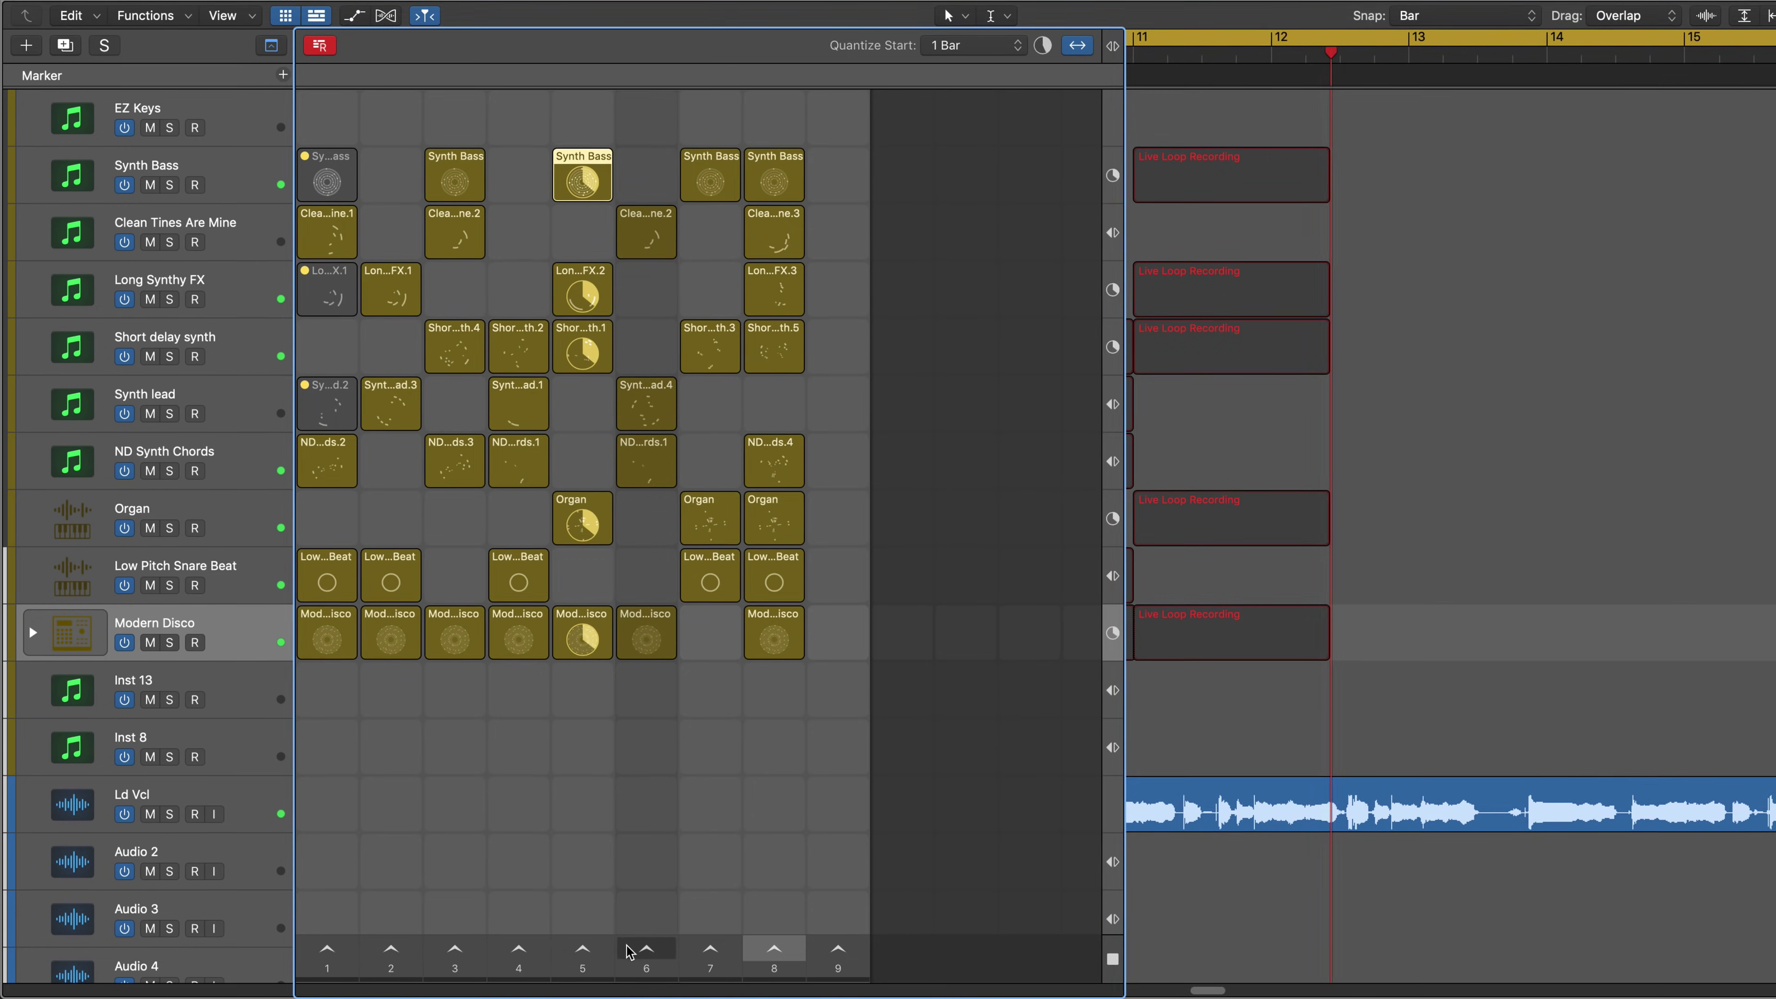
pyautogui.click(646, 949)
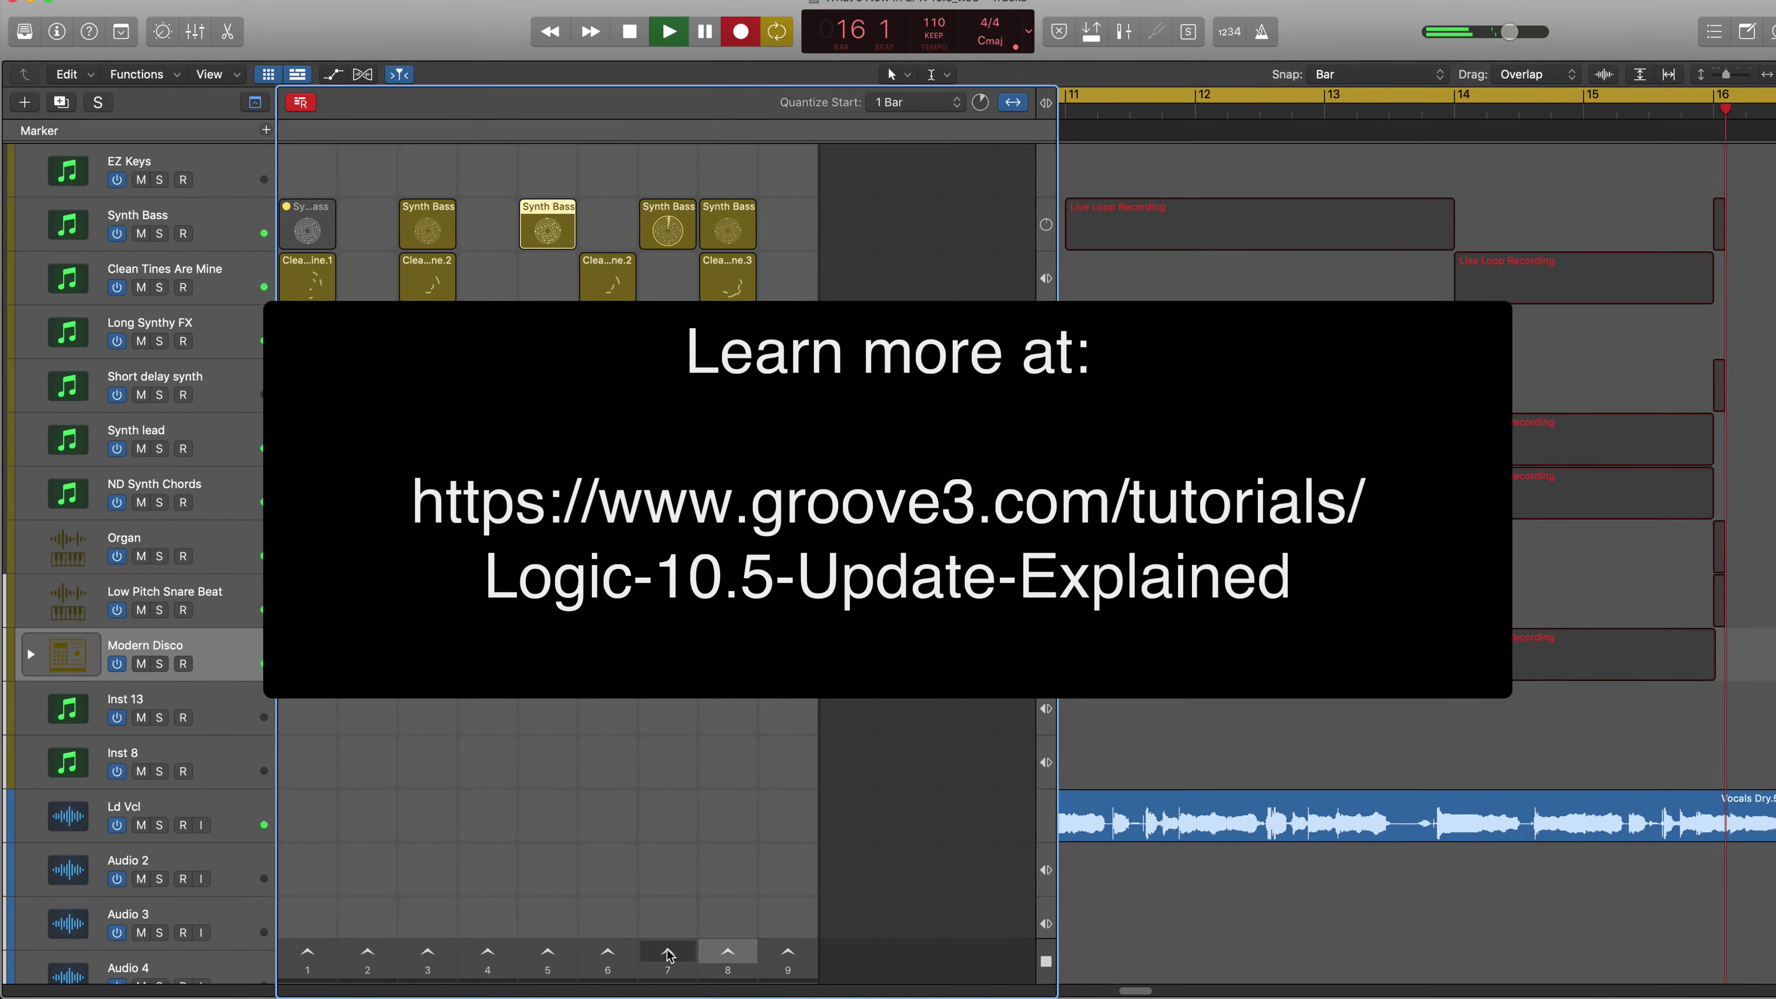
# - Trigger scene 8 so its cells play and are captured from bar 16
pyautogui.click(727, 953)
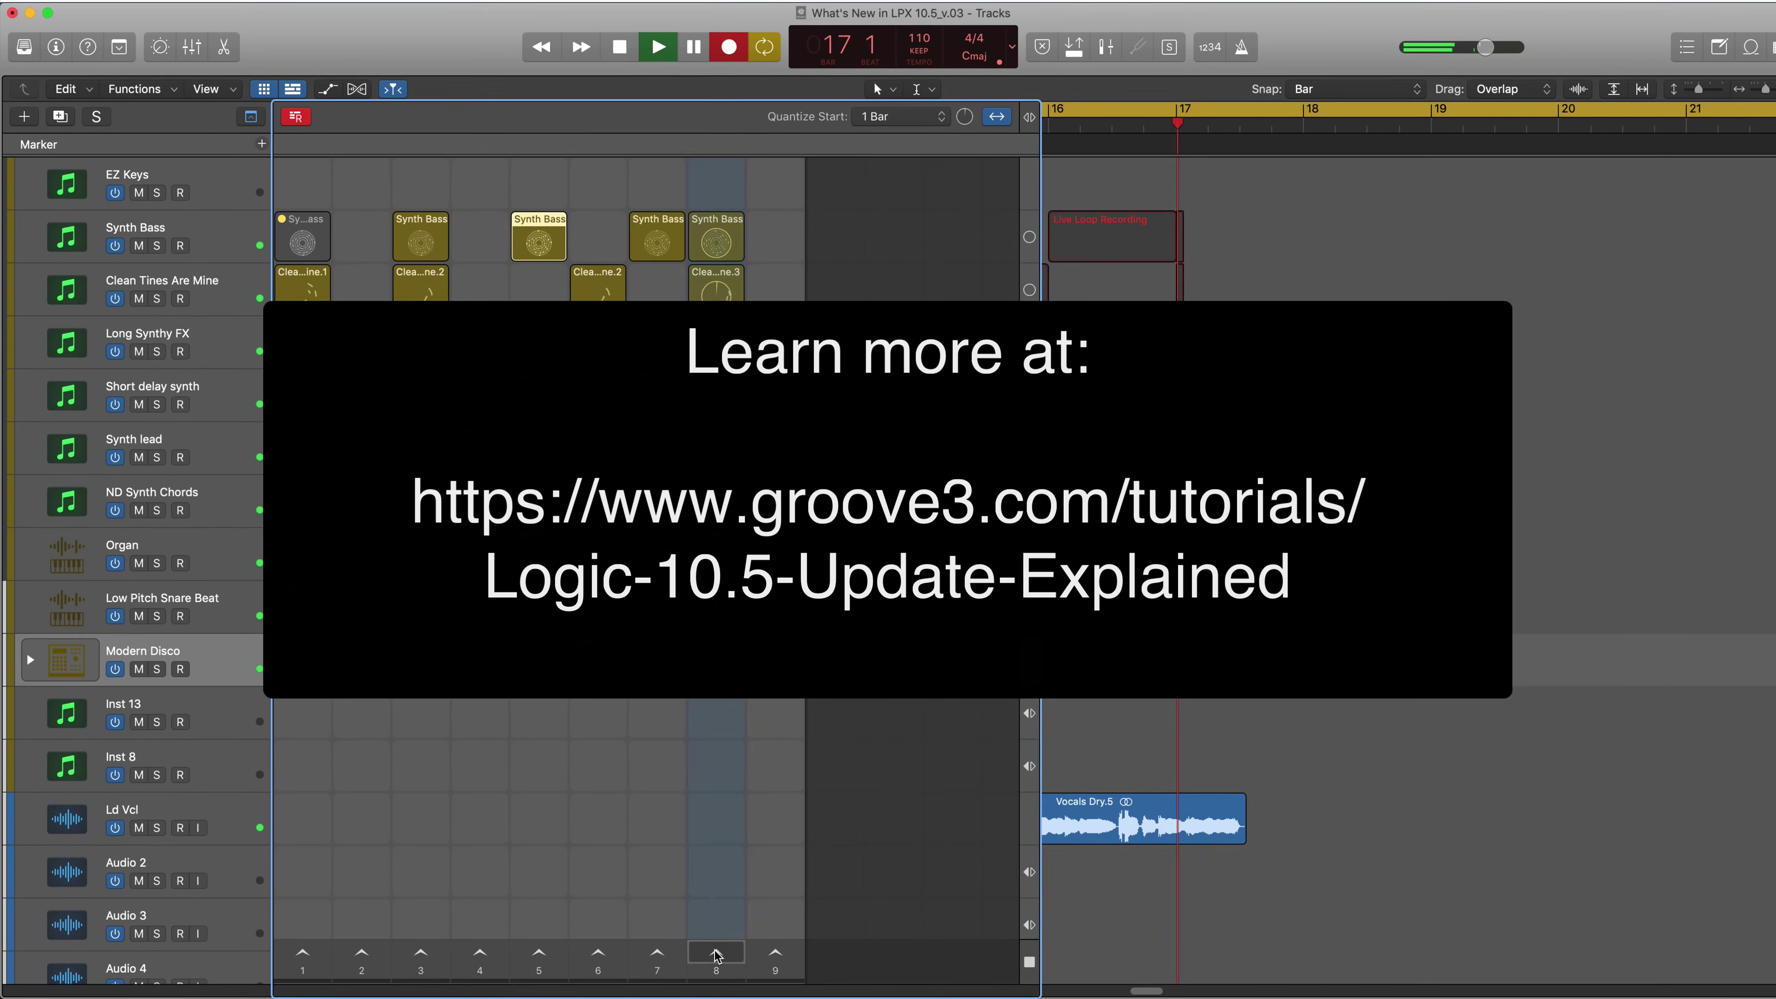